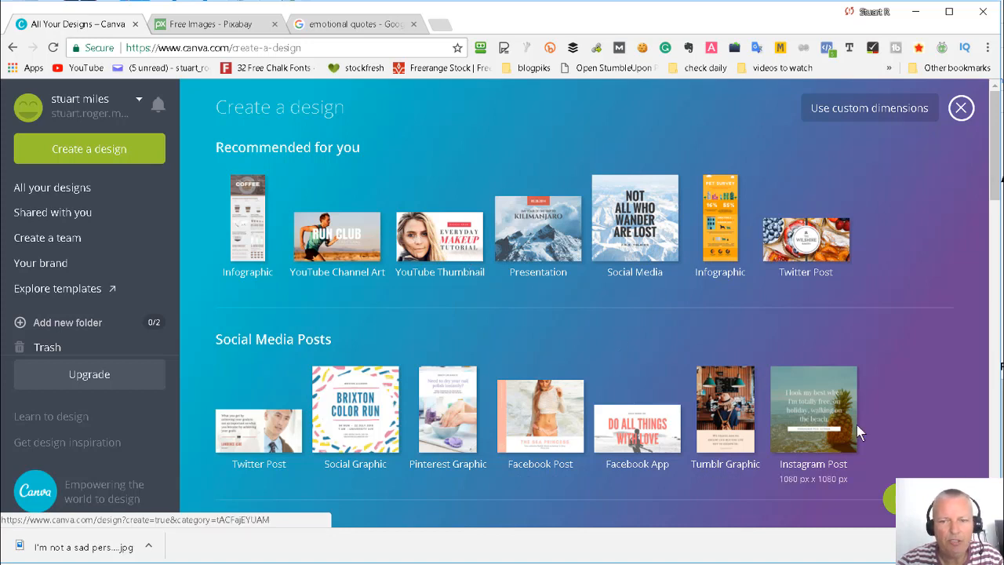
- Browse the available design types and create a new blank YouTube Thumbnail design
scroll(435, 265, "down", 5)
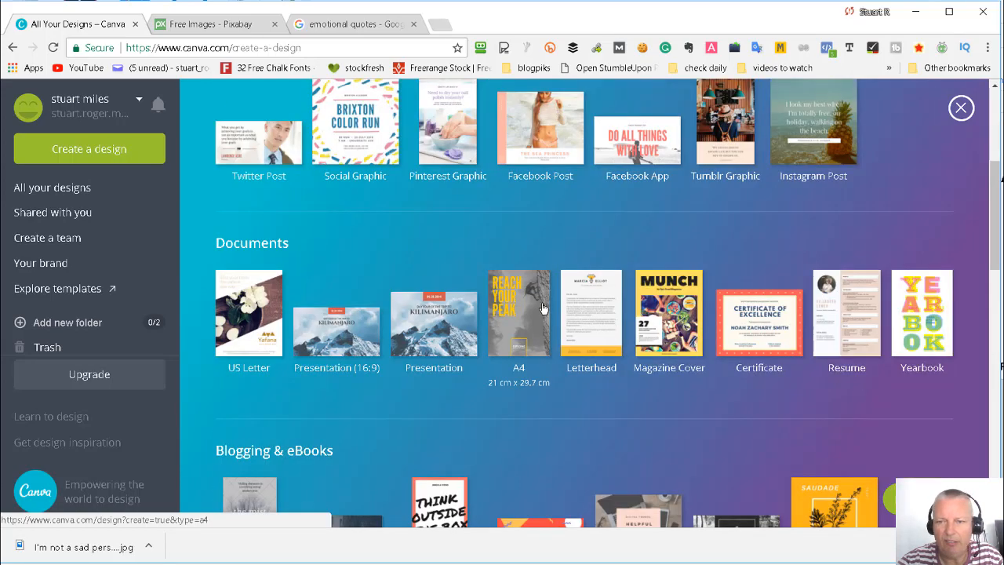
scroll(561, 281, "up", 5)
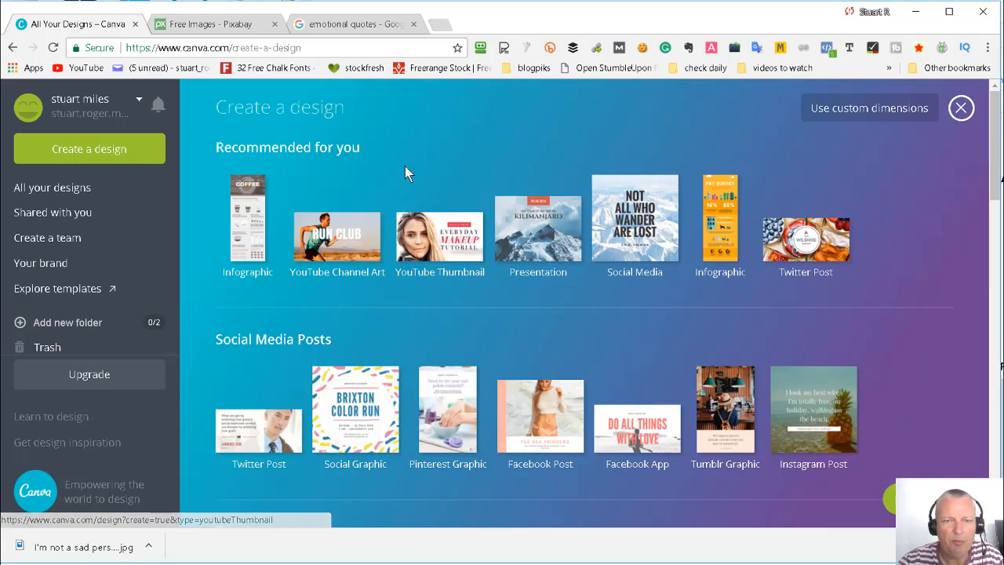
left_click(445, 244)
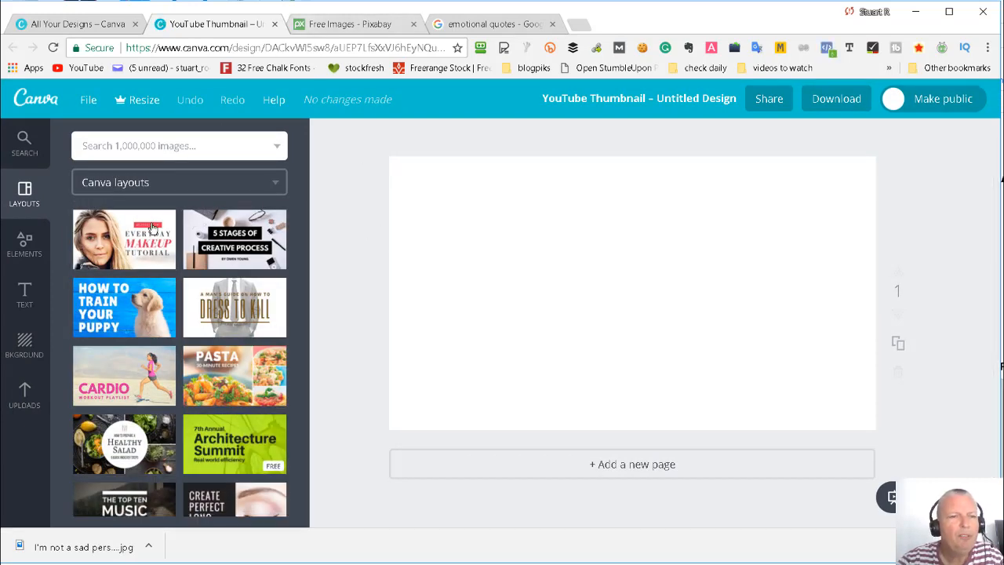
- Search the image library for "sad", narrow the results to photos and look through them
left_click(161, 148)
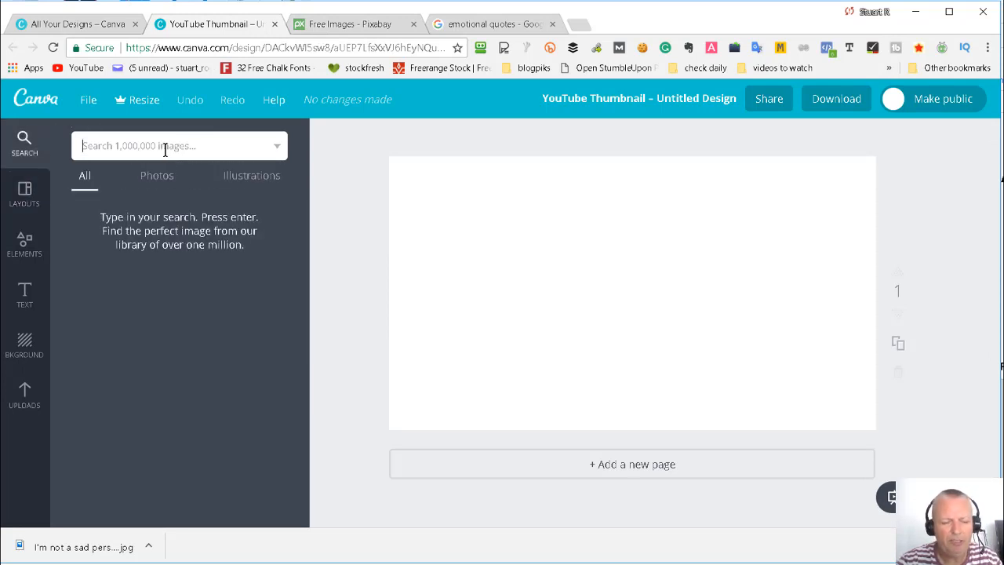
type("sad")
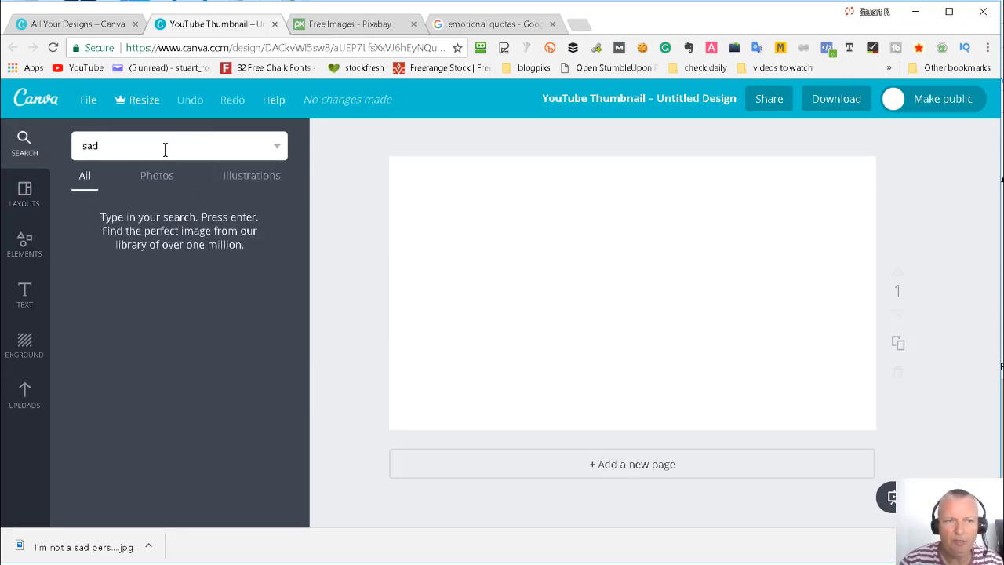
key("Return")
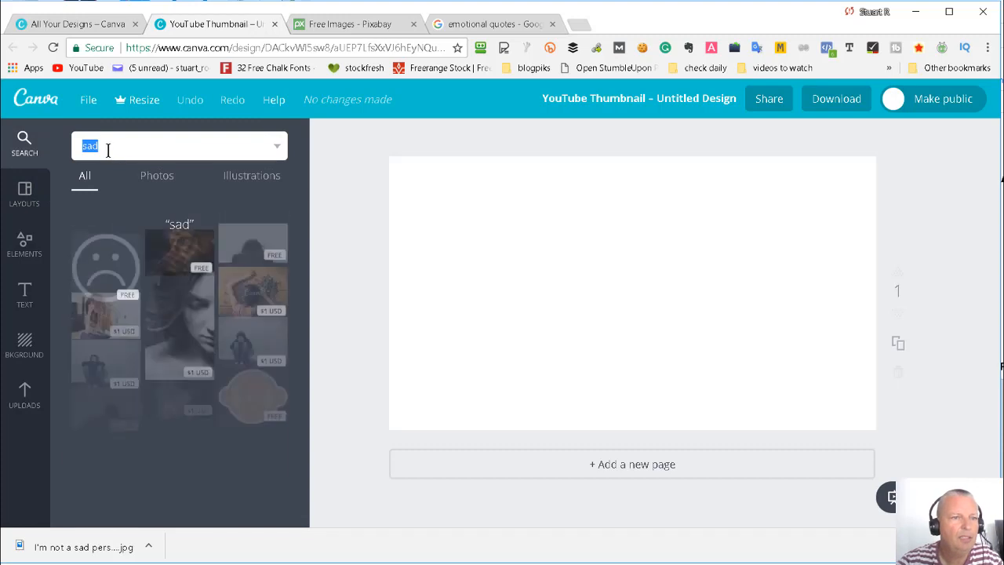
left_click(167, 178)
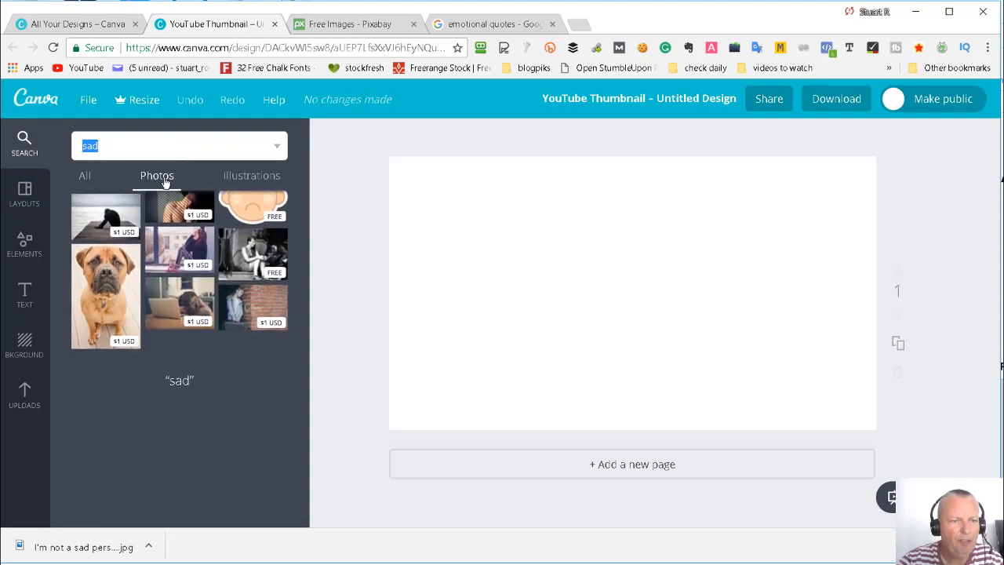
scroll(267, 258, "down", 1)
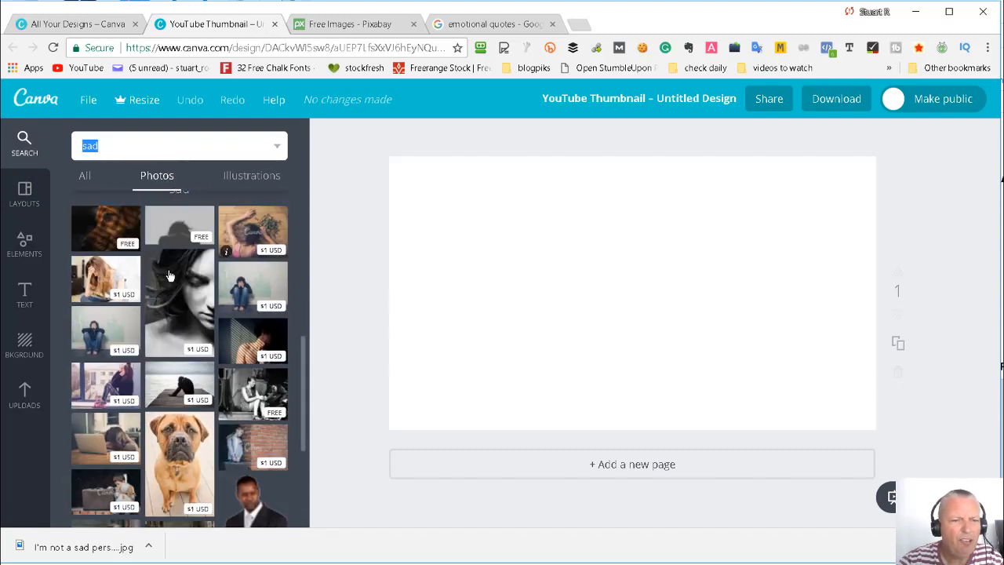
scroll(261, 263, "down", 4)
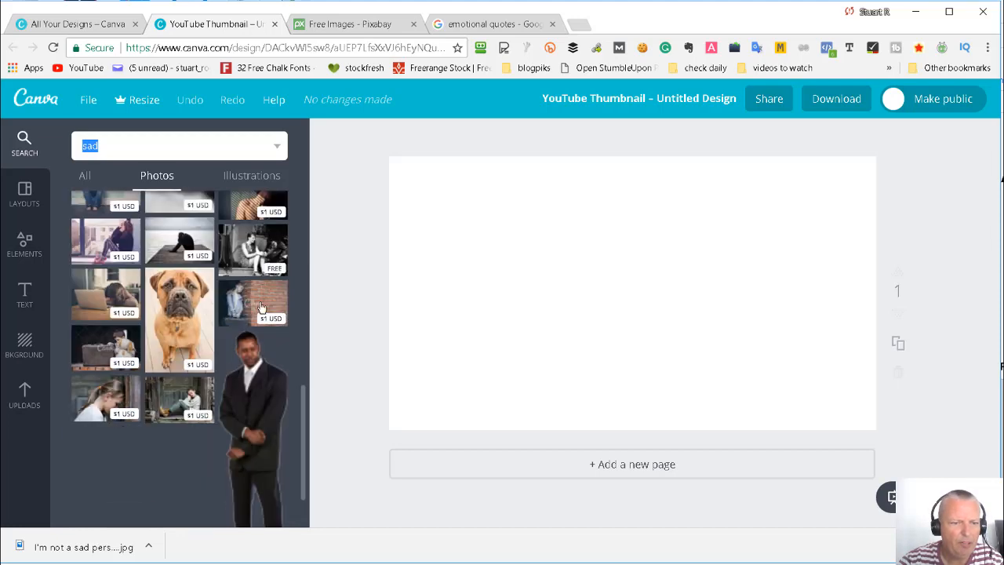
scroll(235, 378, "up", 5)
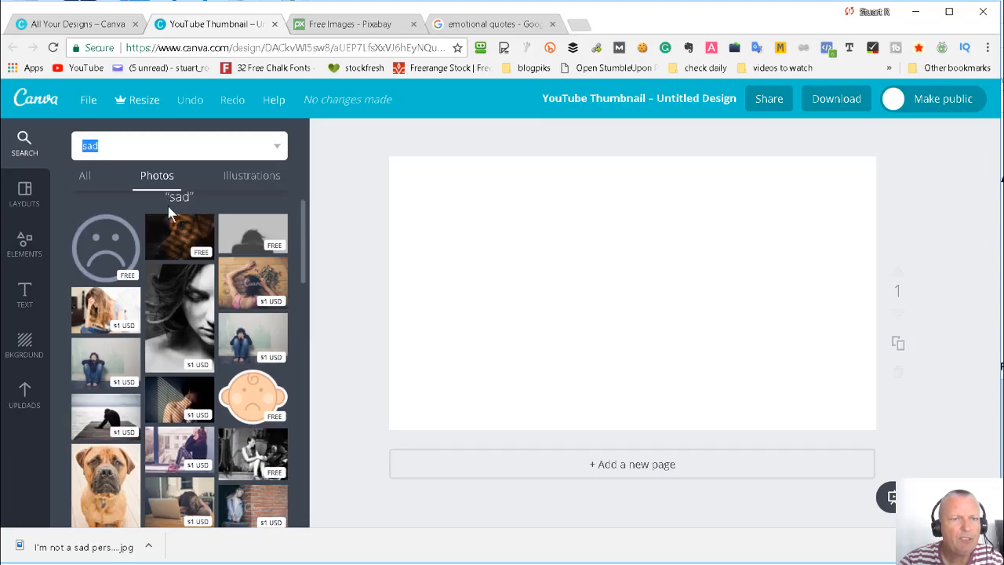
- Switch to Pixabay, search its free images for "sad" and look through the results
left_click(368, 25)
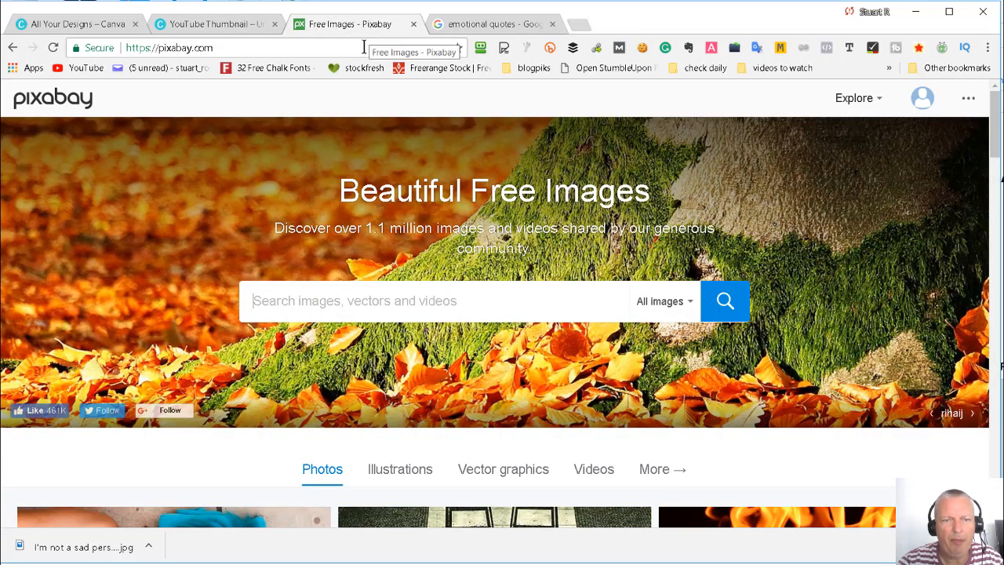
left_click(365, 305)
type("sad")
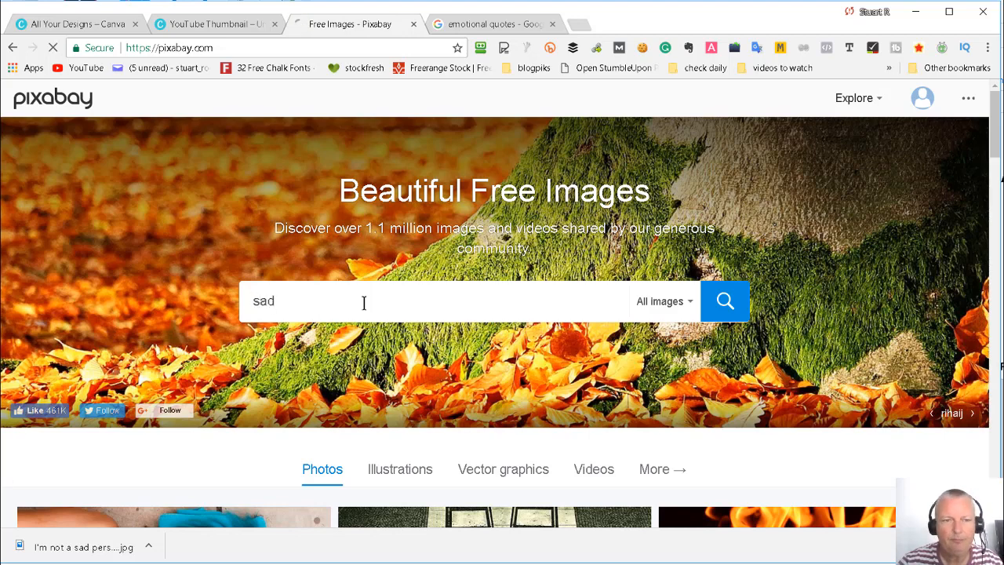
key("Return")
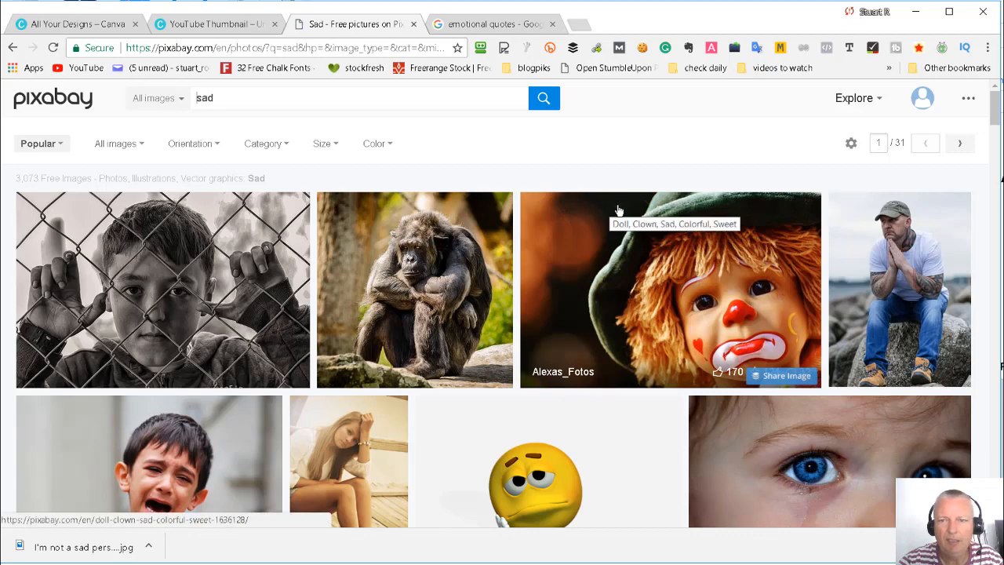
scroll(510, 262, "down", 1)
scroll(684, 274, "down", 3)
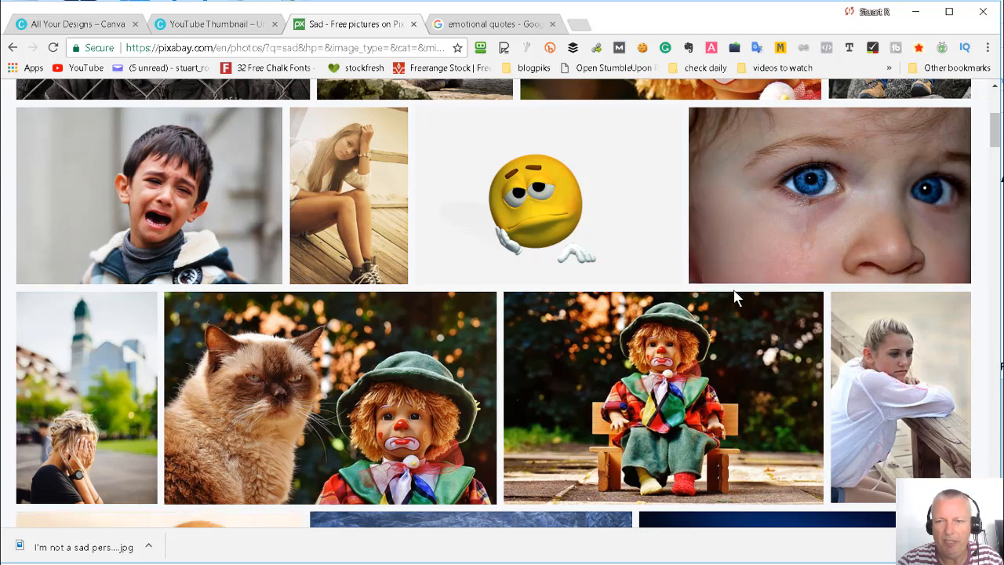
scroll(733, 294, "down", 1)
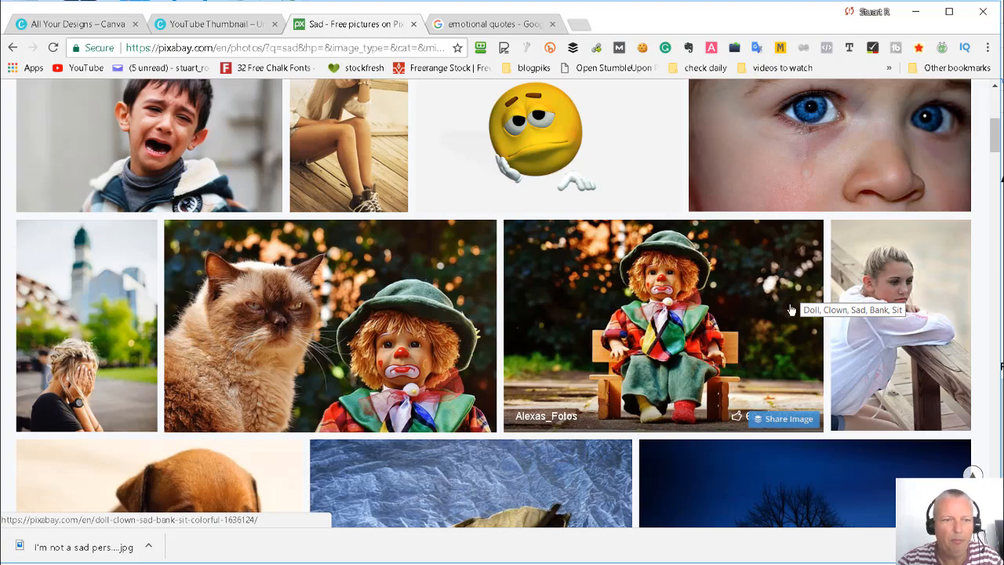
scroll(791, 310, "down", 7)
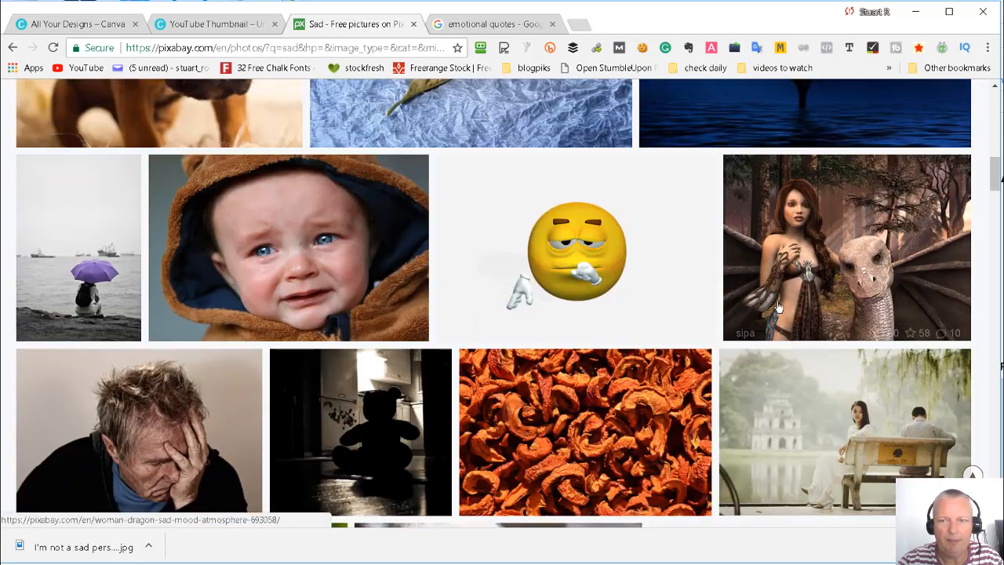
scroll(790, 320, "down", 3)
scroll(740, 219, "up", 11)
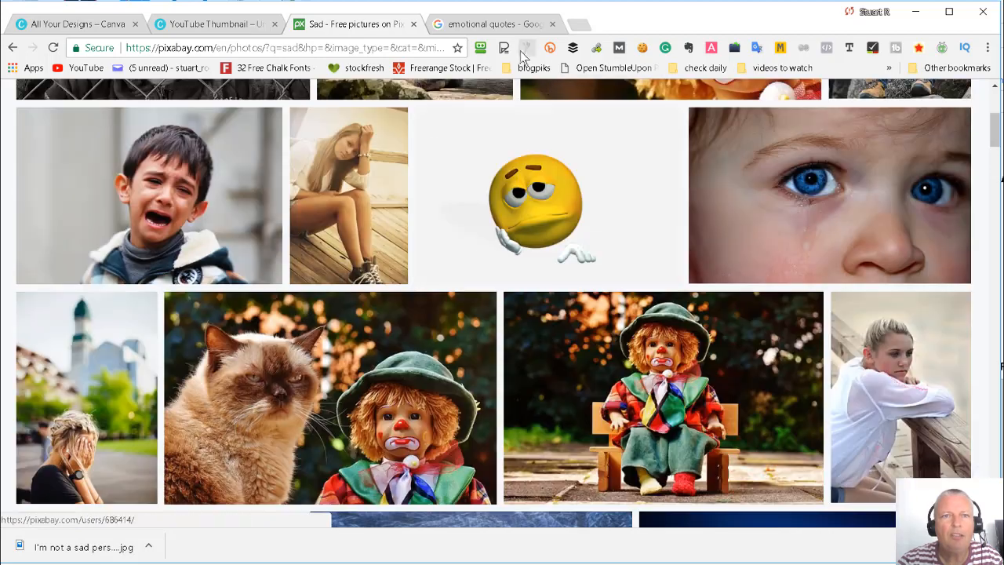
- Switch to the Google results for emotional quotes, open BrainyQuote's Emotional Quotes page and read through the quotes
left_click(496, 25)
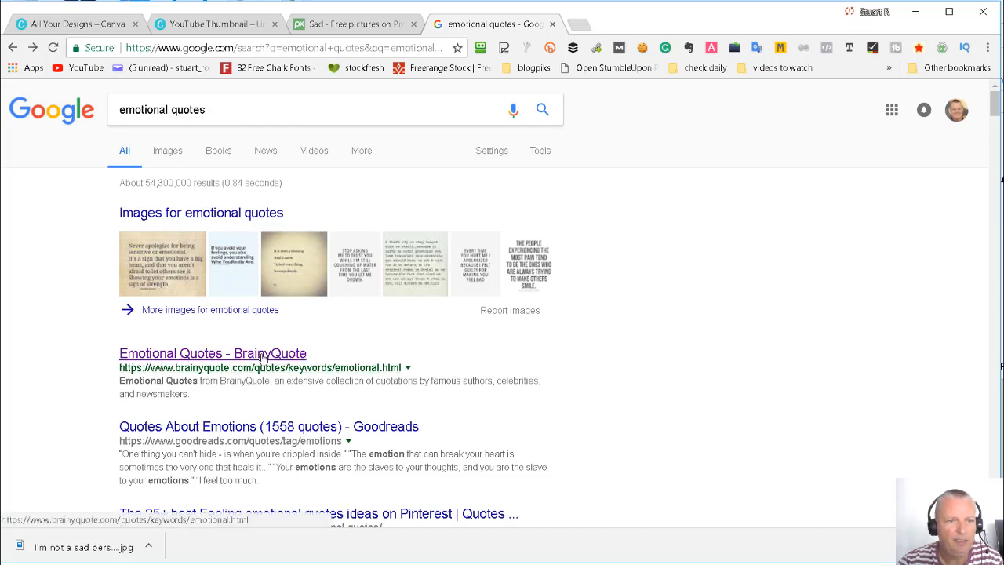
left_click(183, 357)
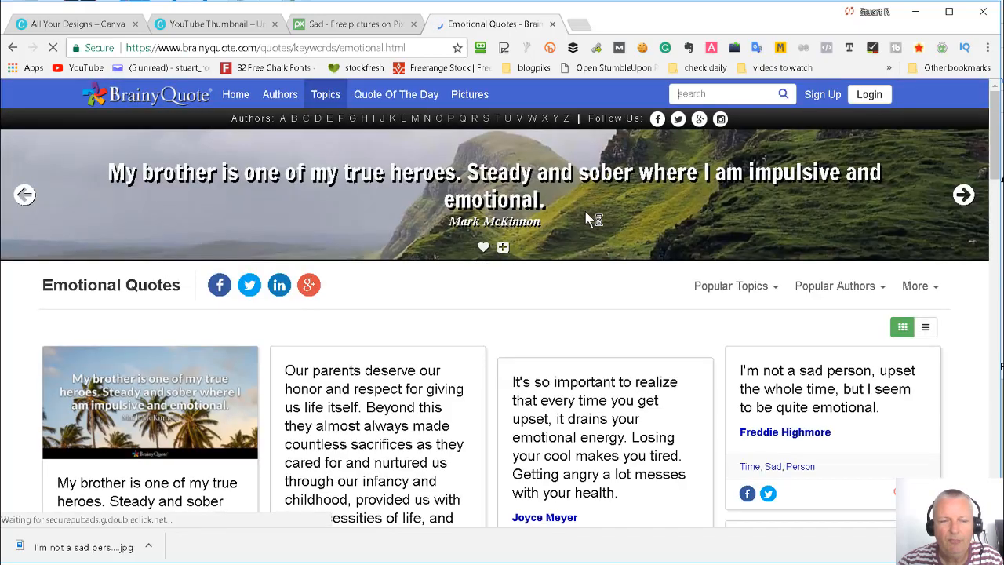
scroll(588, 217, "down", 2)
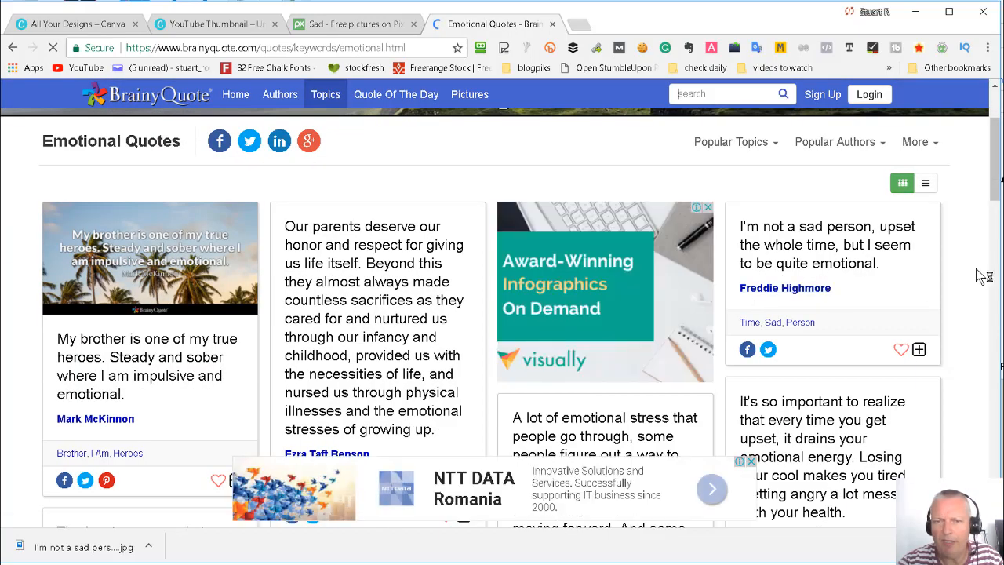
scroll(980, 276, "down", 3)
scroll(978, 276, "down", 2)
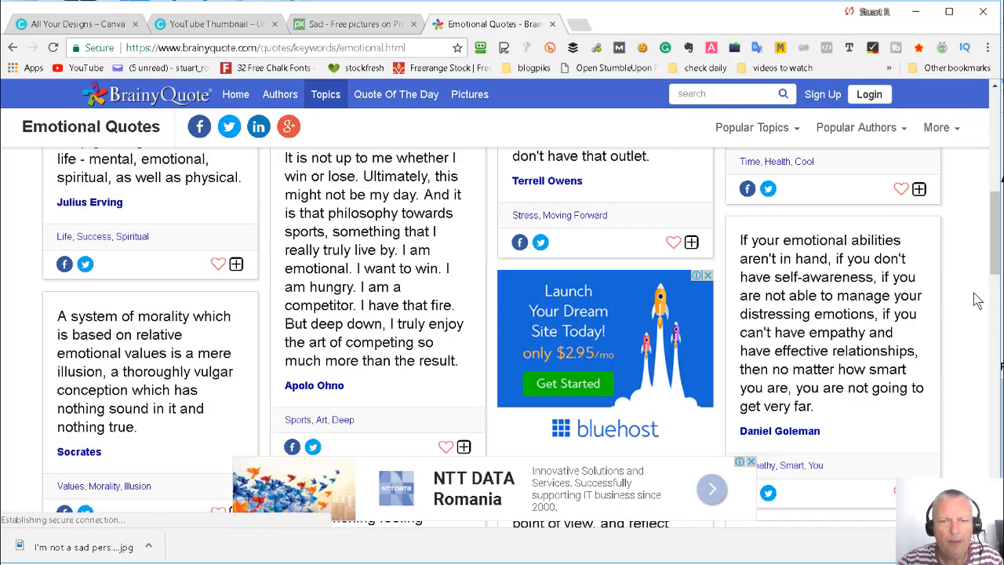
scroll(975, 296, "up", 4)
scroll(976, 295, "up", 3)
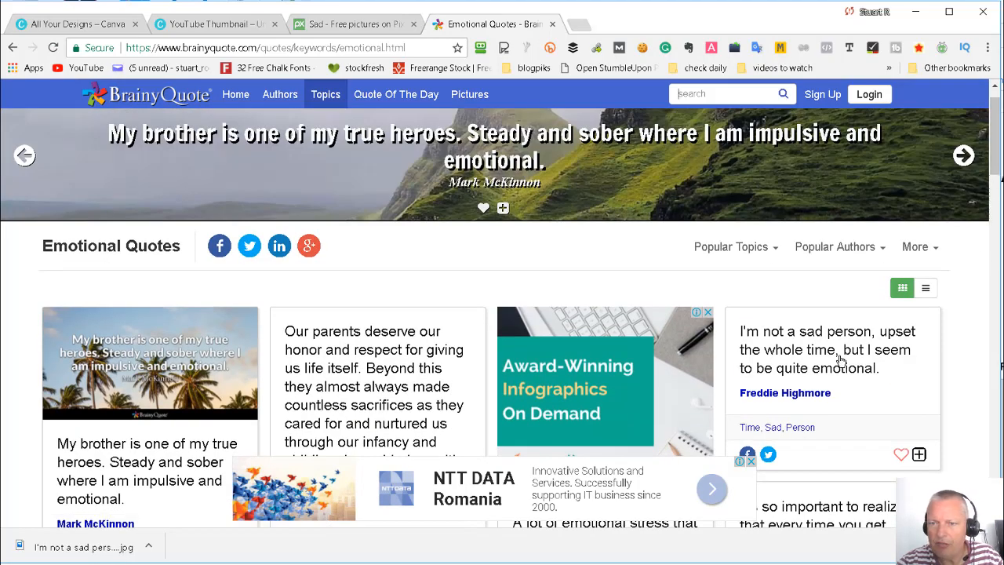
- Highlight the quote beginning "I'm not a sad person", view its text in WordPad and return to the browser
left_click(780, 368)
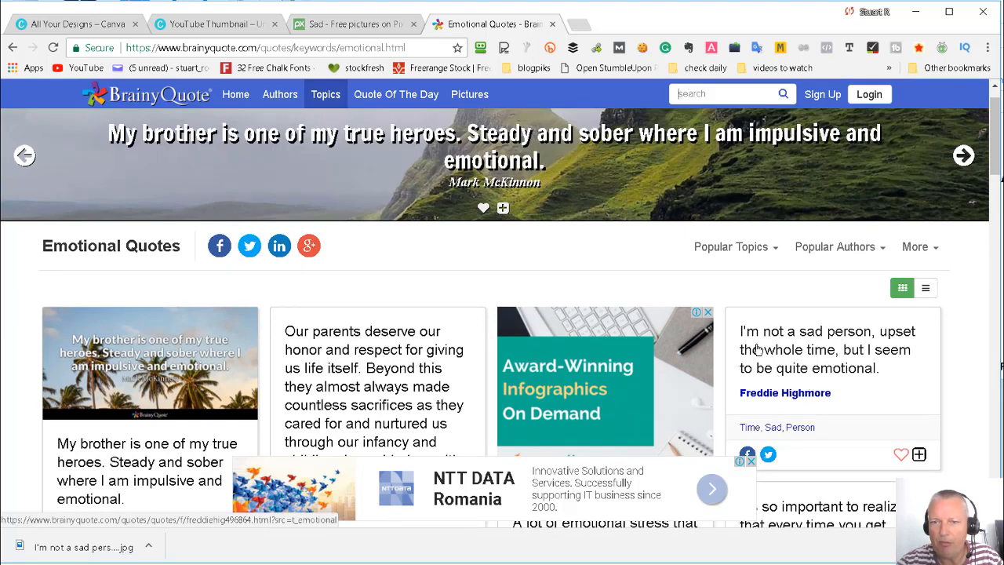
left_click_drag(737, 335, 853, 362)
left_click(961, 338)
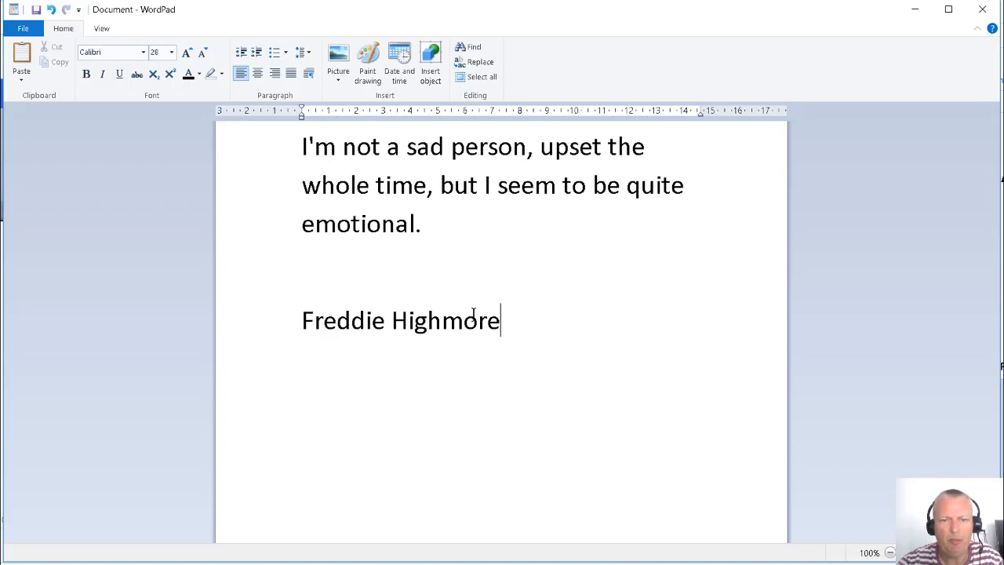
left_click(915, 11)
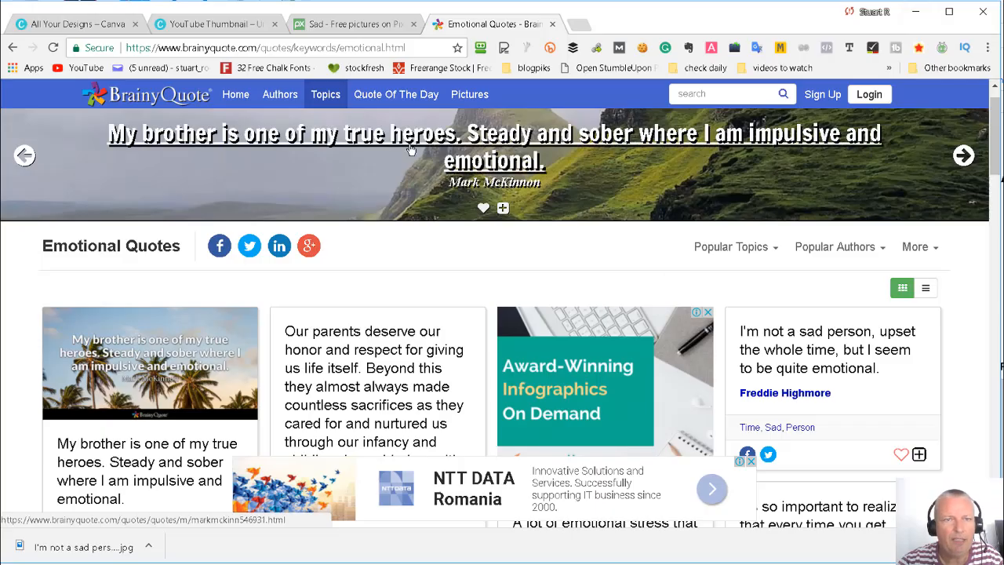
- Switch back to Pixabay and look through the free "sad" images for a picture that suits the quote
left_click(349, 24)
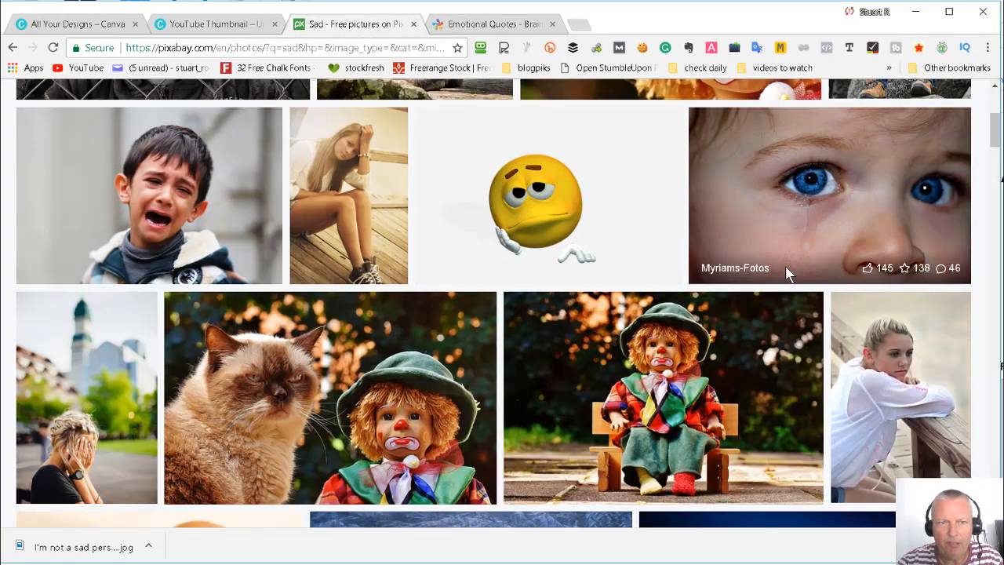
scroll(787, 273, "down", 2)
scroll(751, 280, "up", 5)
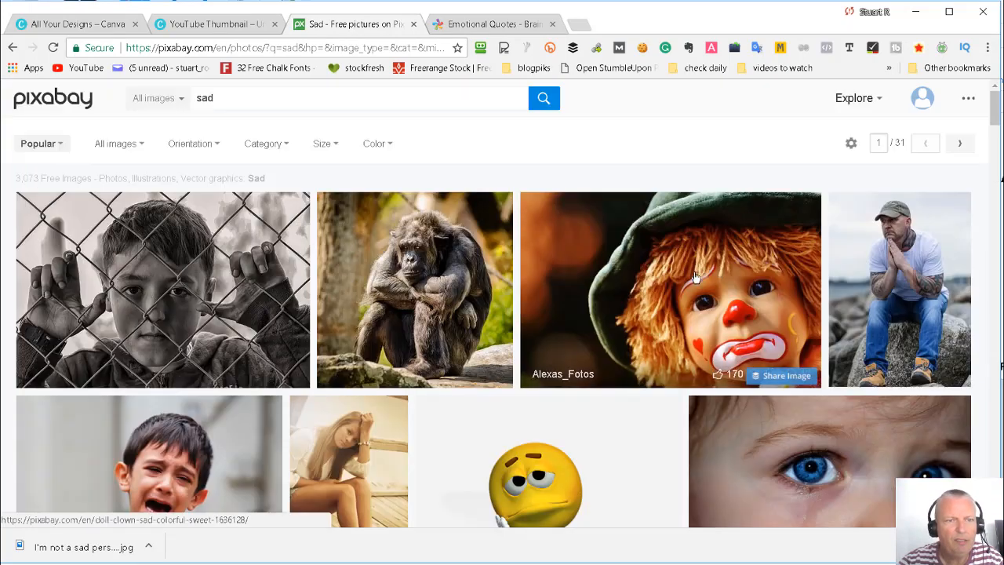
scroll(750, 280, "down", 1)
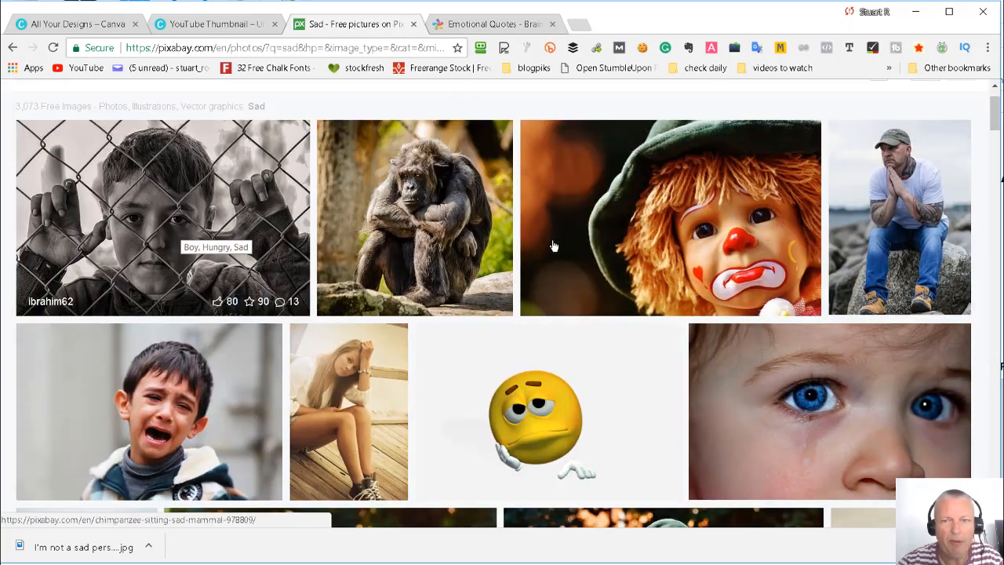
scroll(620, 287, "down", 4)
scroll(647, 287, "up", 1)
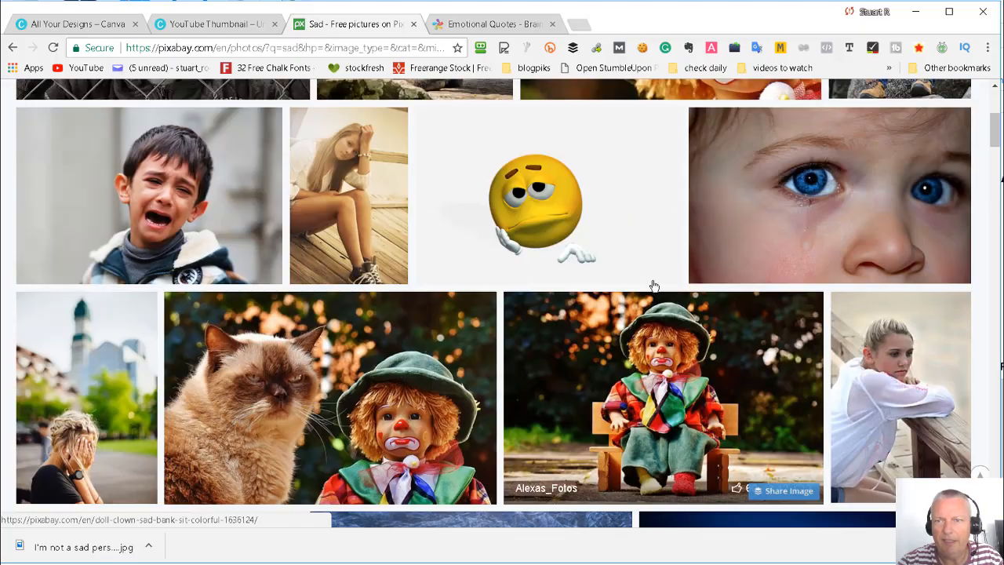
scroll(792, 259, "down", 3)
scroll(800, 290, "down", 10)
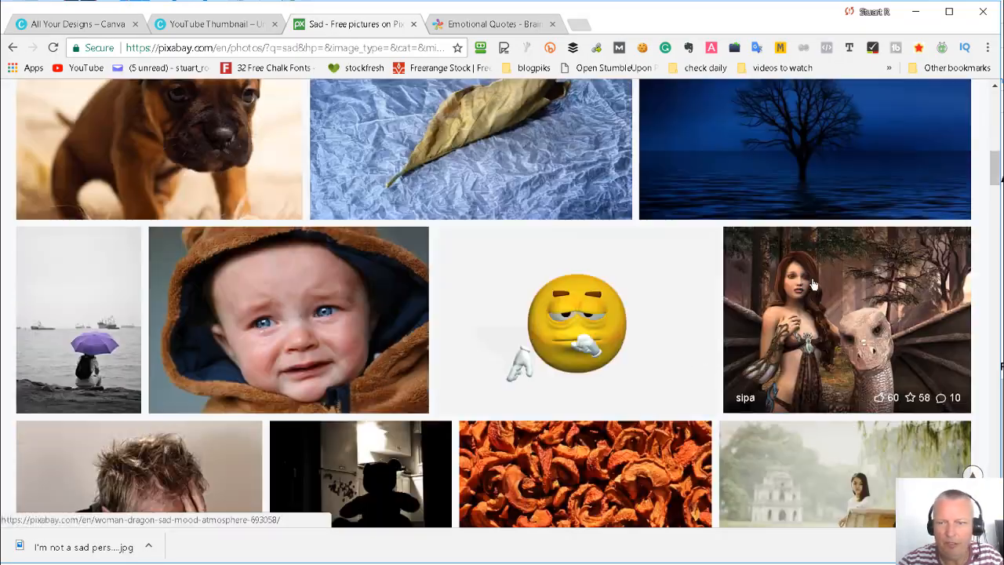
scroll(903, 269, "up", 3)
scroll(903, 269, "down", 10)
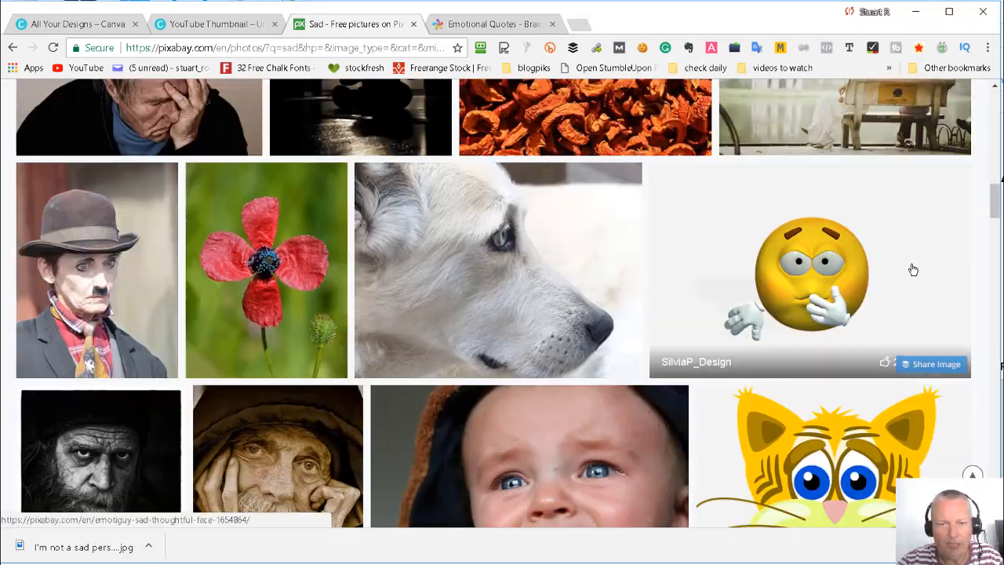
scroll(908, 267, "down", 2)
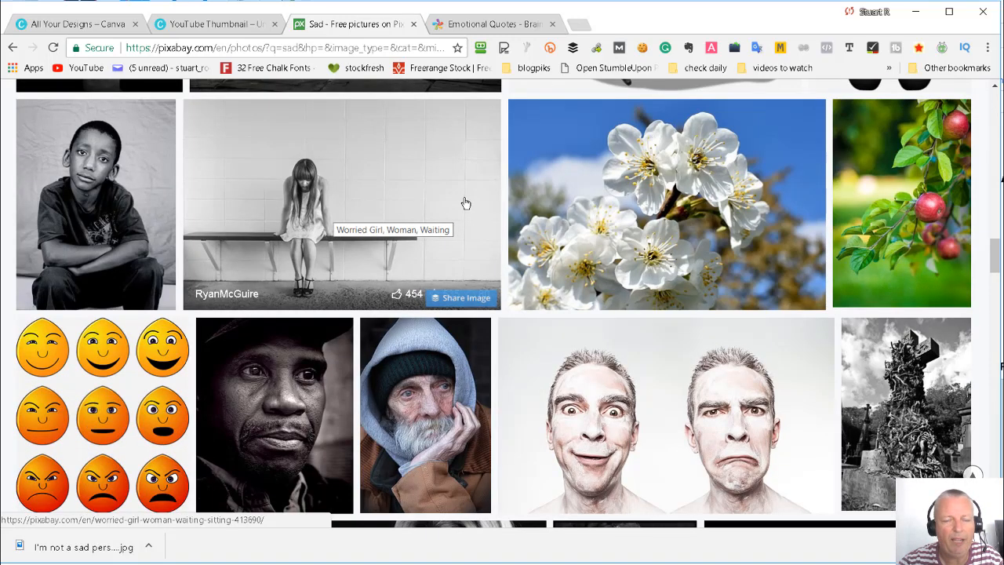
scroll(516, 203, "down", 10)
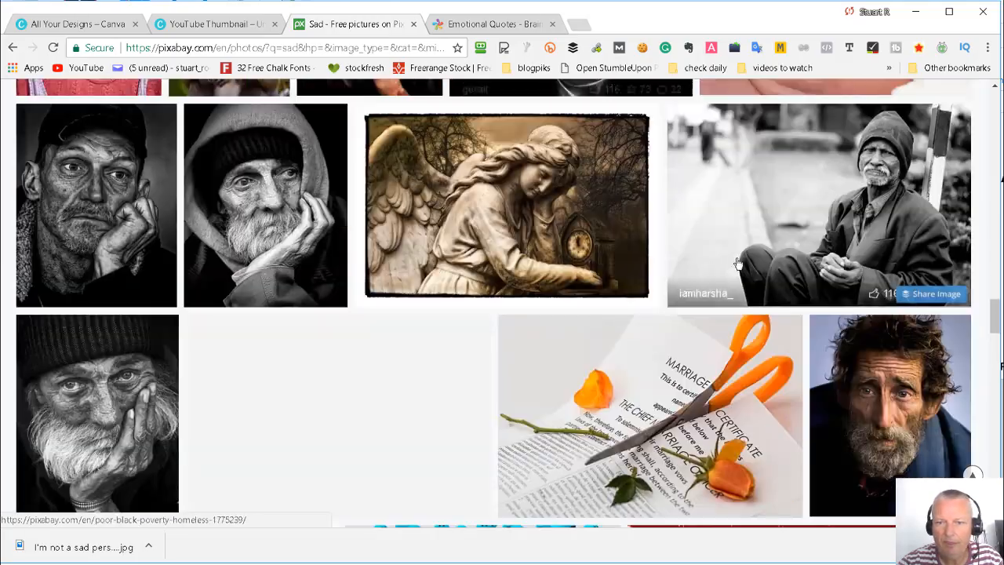
scroll(769, 257, "down", 5)
scroll(775, 263, "up", 6)
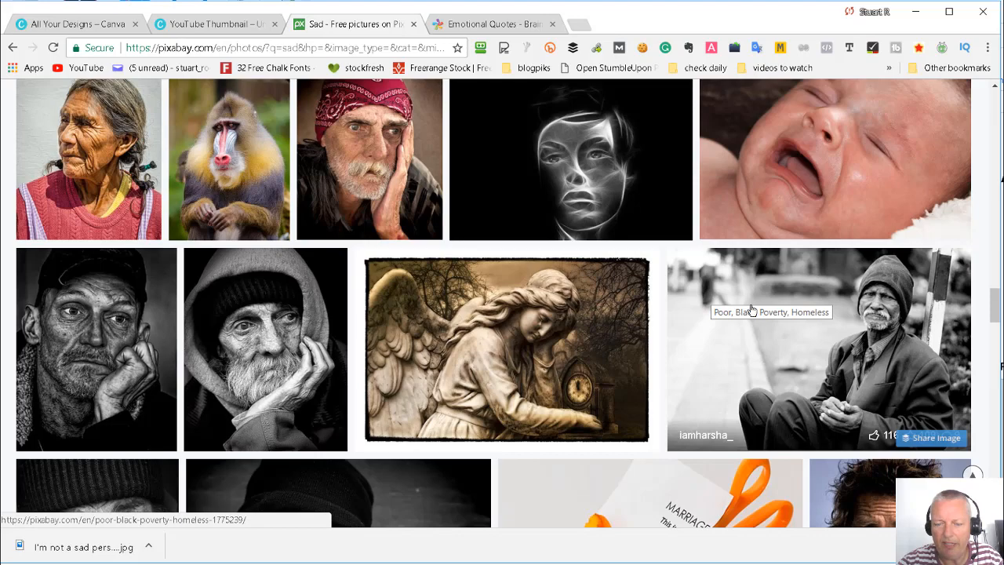
scroll(752, 310, "down", 9)
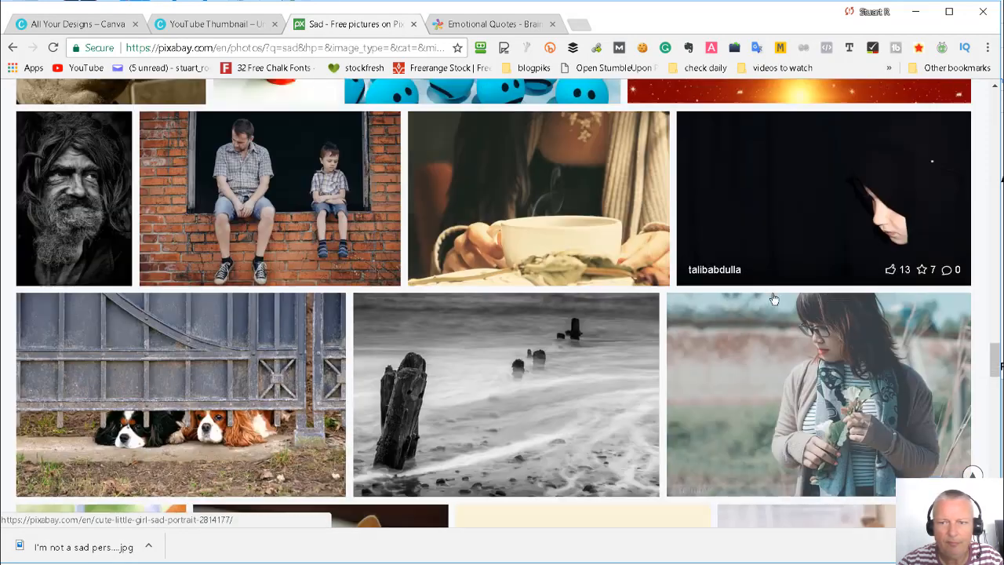
scroll(773, 299, "down", 2)
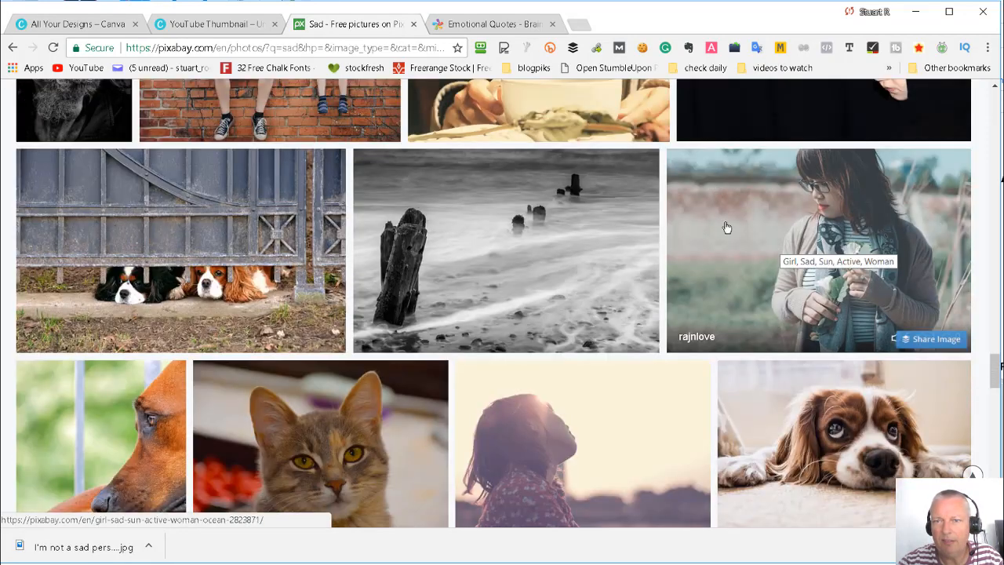
scroll(737, 246, "down", 2)
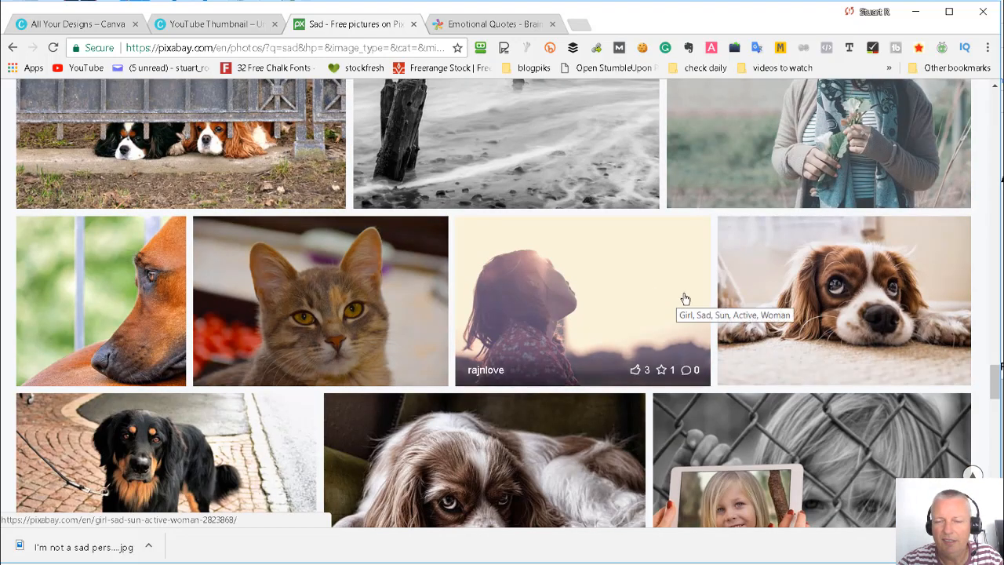
scroll(671, 301, "down", 1)
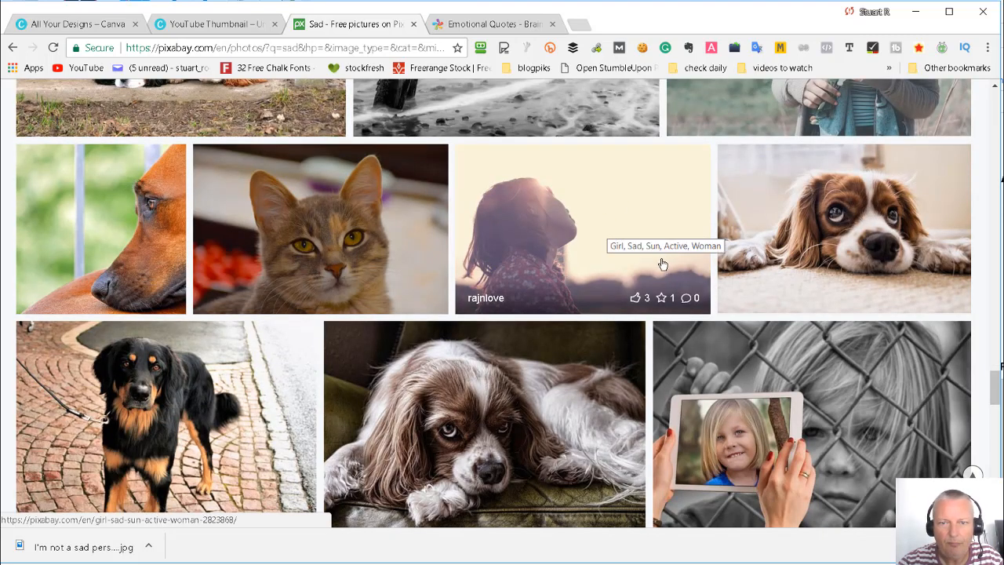
- Open the photo of the girl gazing up at the pale sky and download it as a 1920×1280 JPG
left_click(575, 235)
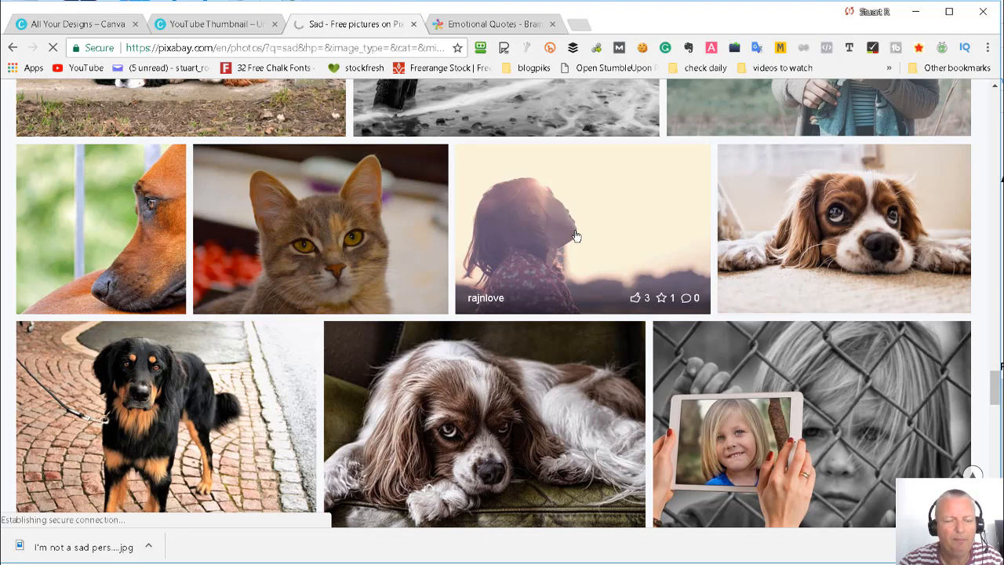
scroll(541, 287, "down", 2)
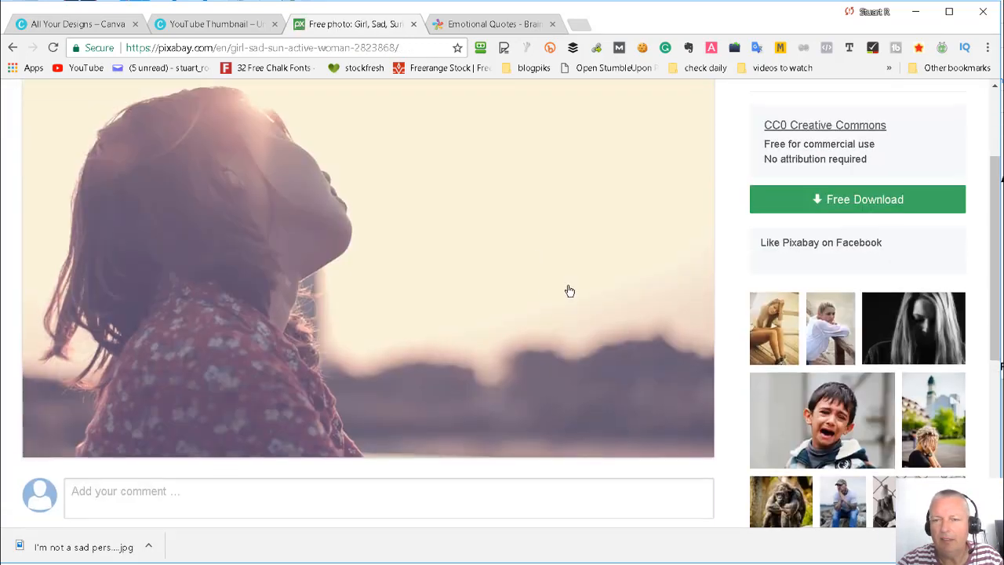
left_click(818, 201)
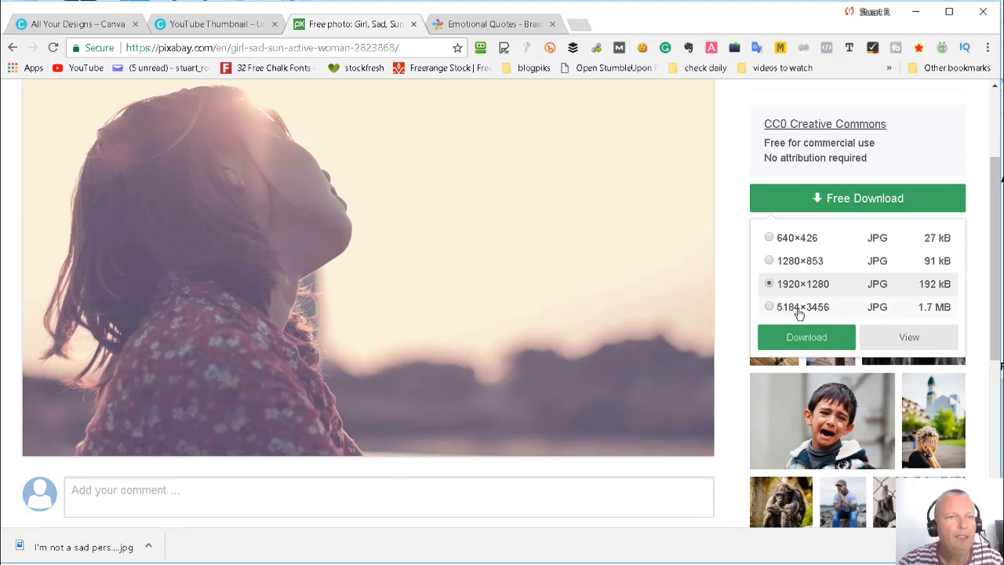
left_click(205, 24)
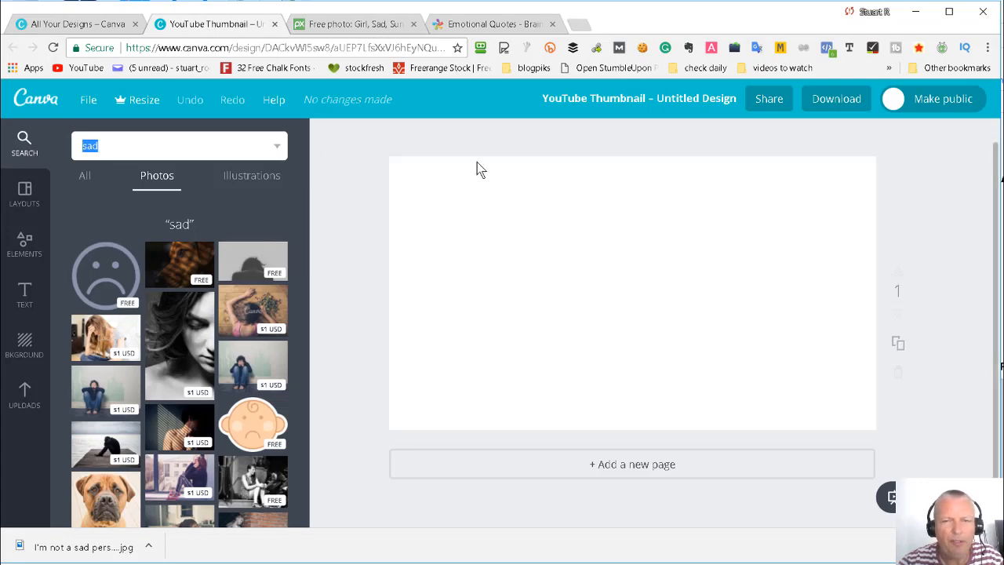
left_click(367, 24)
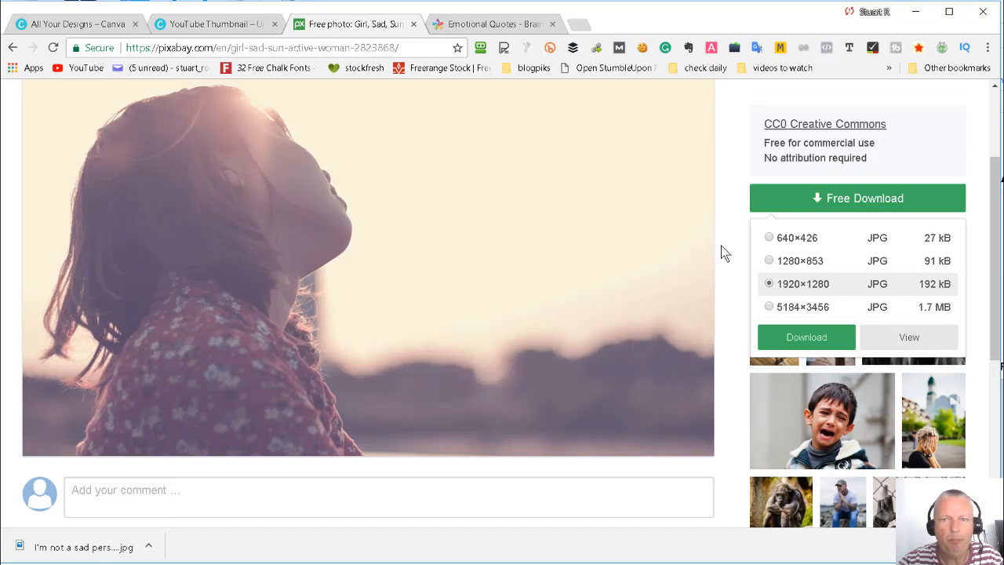
left_click(806, 337)
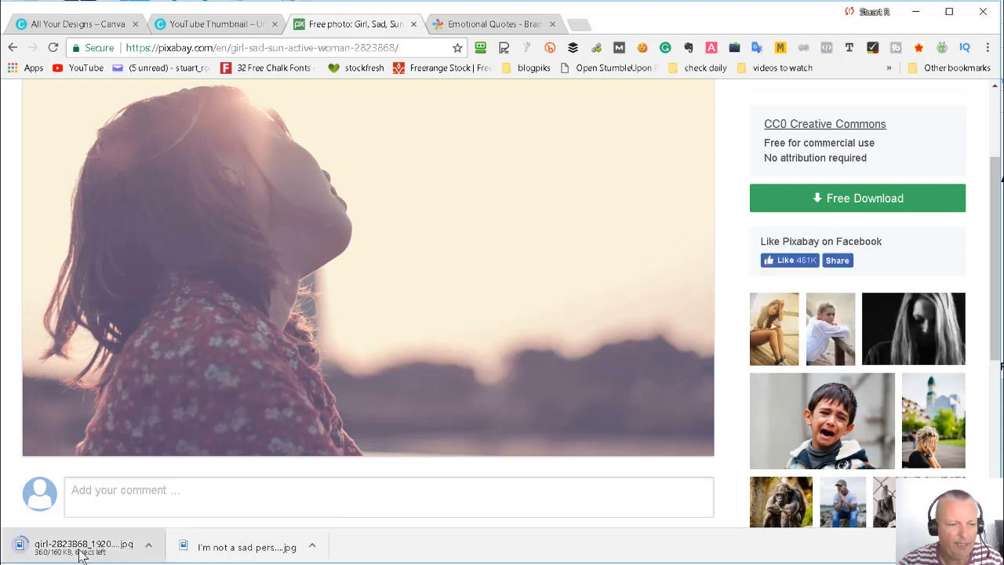
- Switch to the Canva thumbnail design, upload girl-2823868_1920 (1).jpg from Downloads and place the girl picture on the blank page
left_click(220, 25)
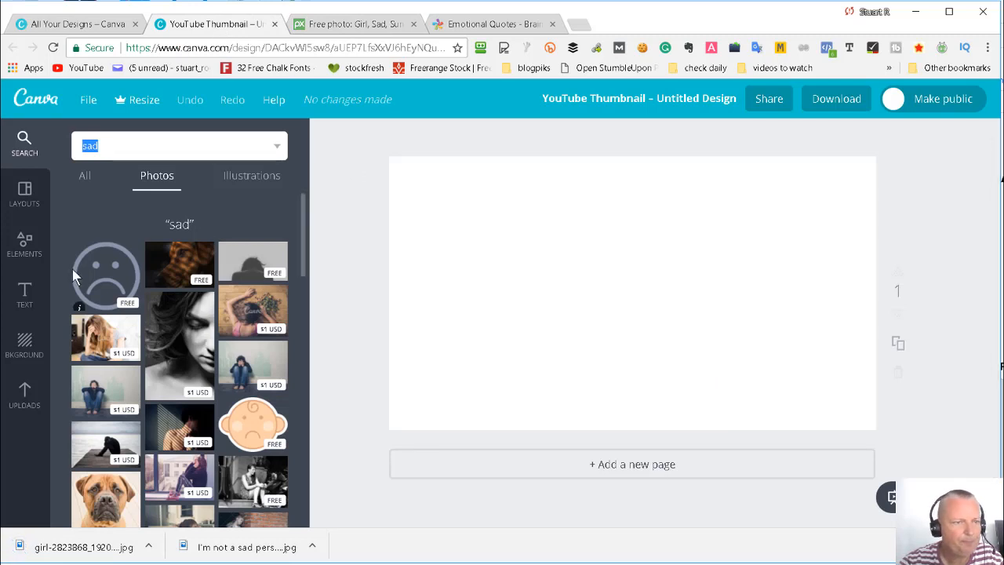
left_click(23, 403)
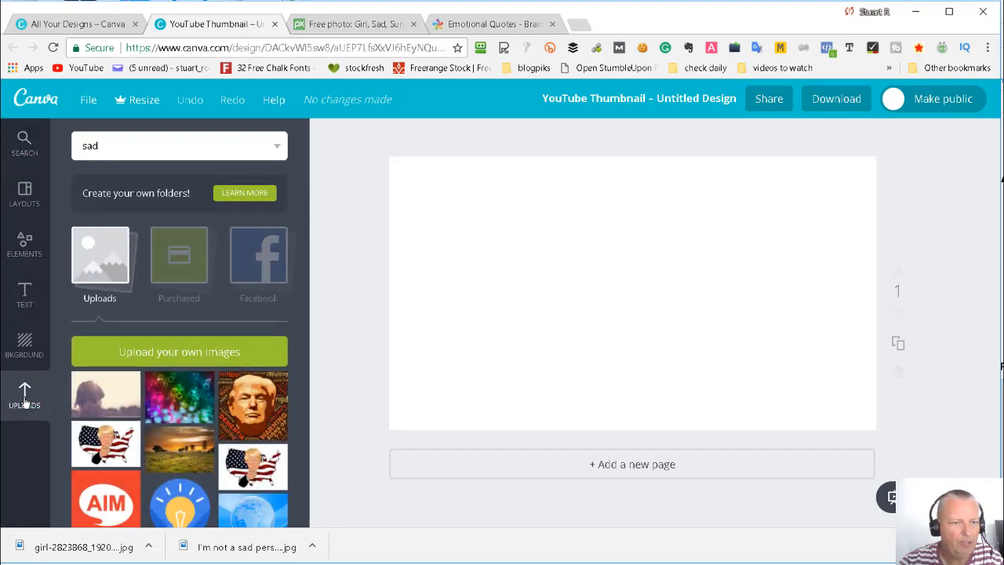
left_click(173, 355)
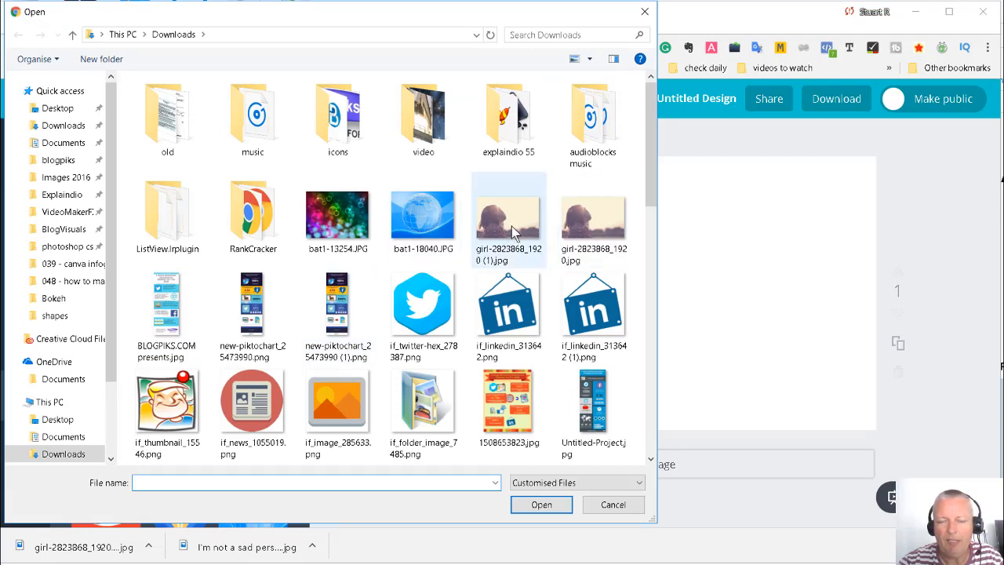
double_click(510, 226)
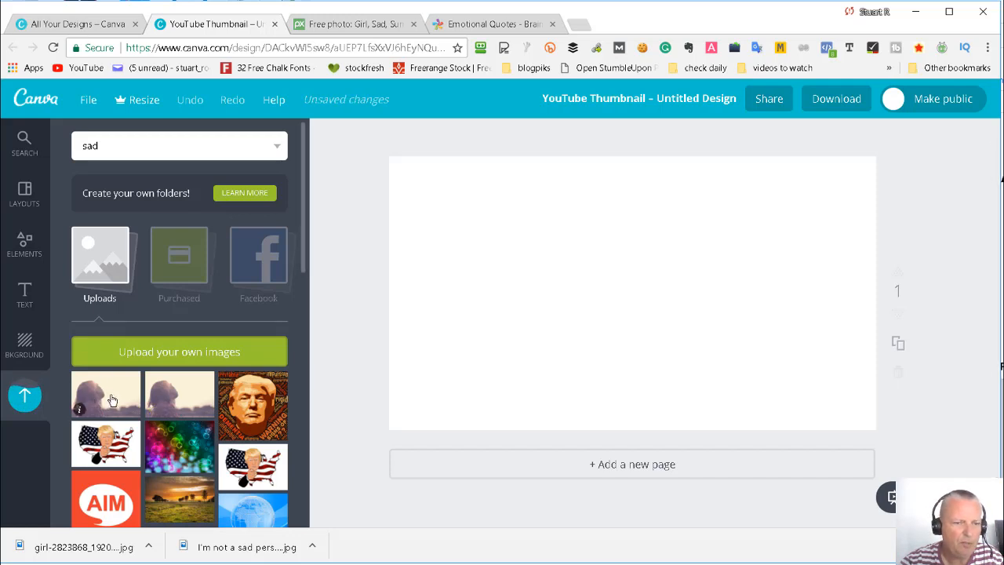
left_click_drag(183, 398, 634, 311)
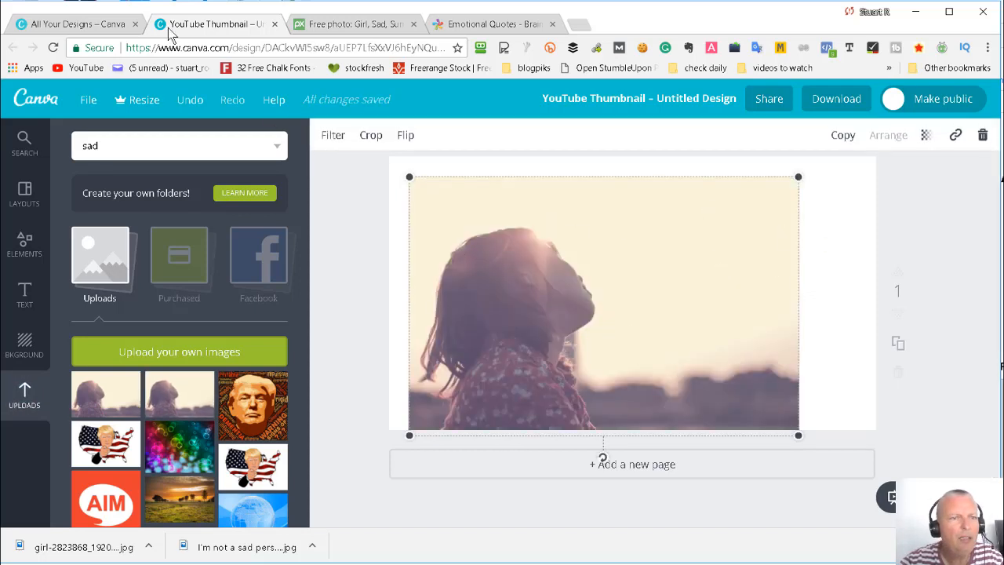
- Check the YouTube Thumbnail dimensions in Canva against the photo's download sizes on Pixabay, and return to the design
left_click(79, 24)
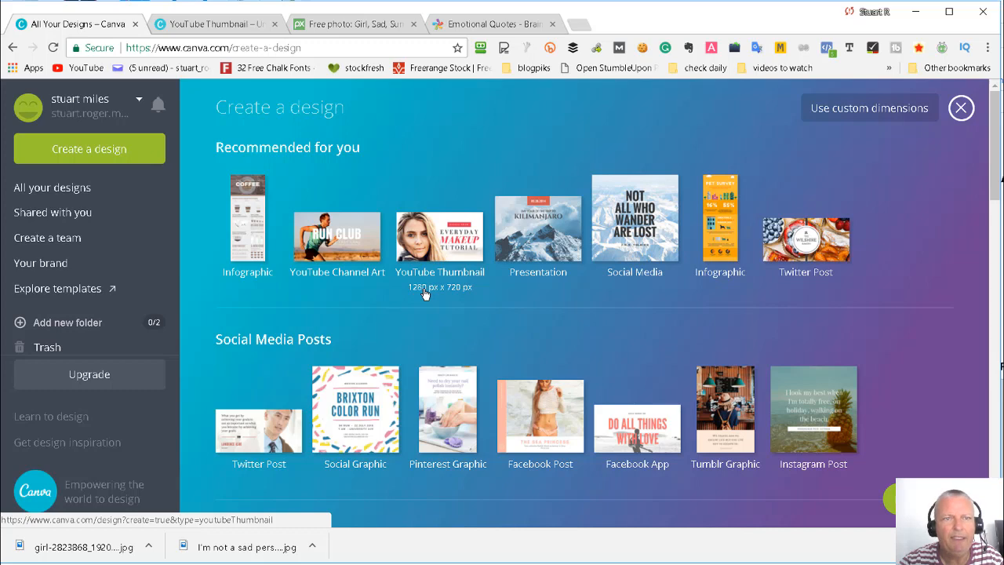
left_click(340, 26)
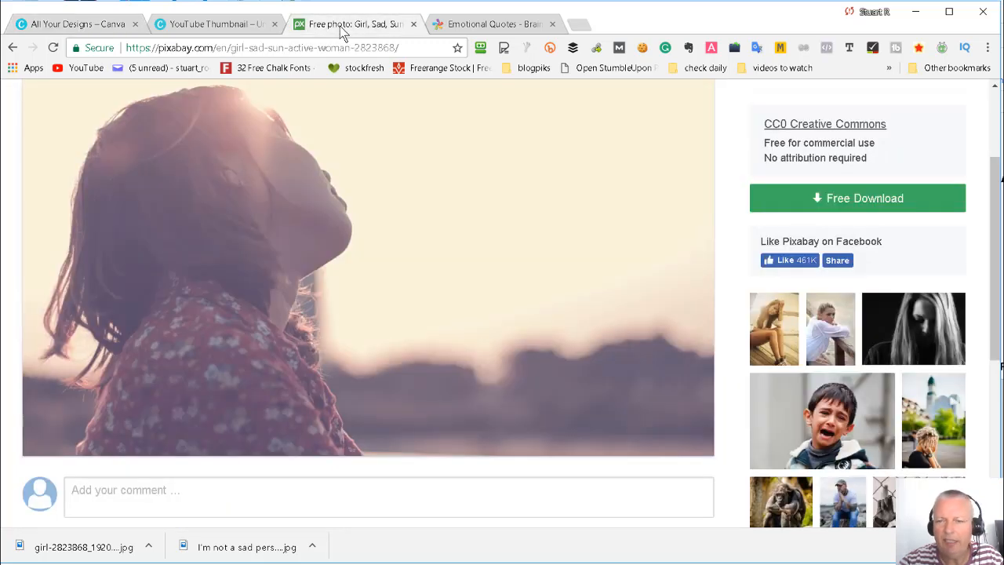
left_click(823, 202)
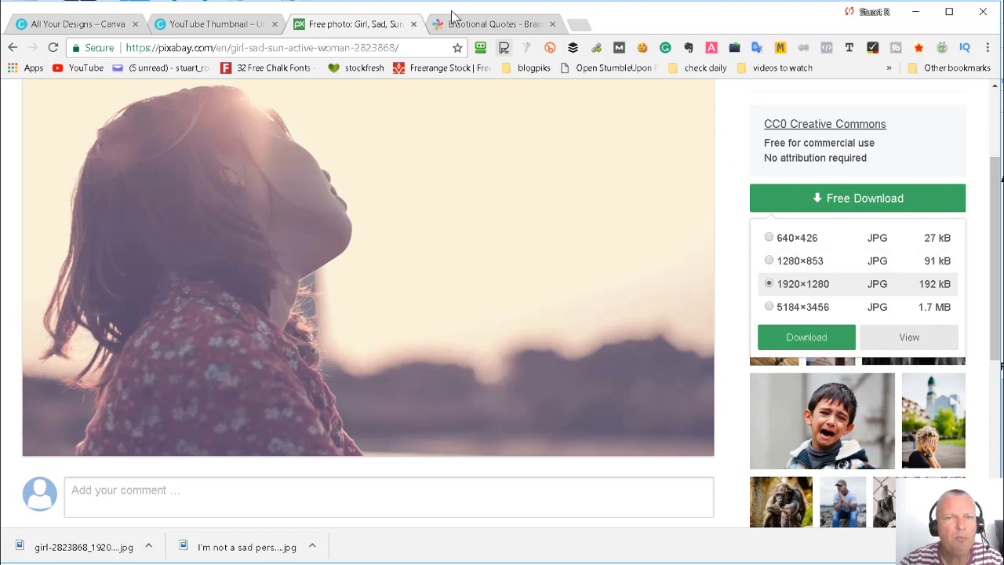
left_click(208, 26)
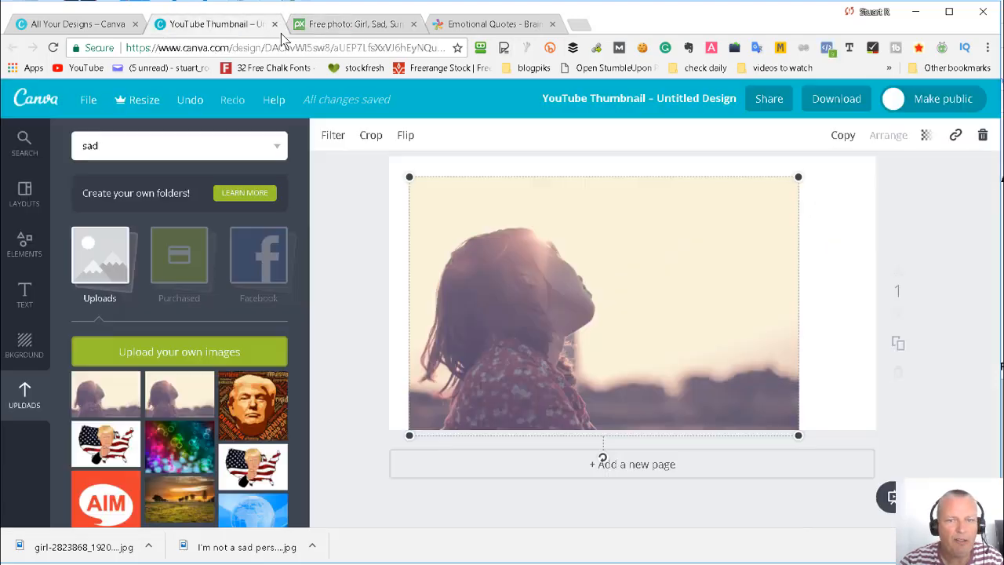
- Enlarge the girl picture to cover the whole page and shift it up so the dark horizon shows
left_click_drag(410, 176, 374, 153)
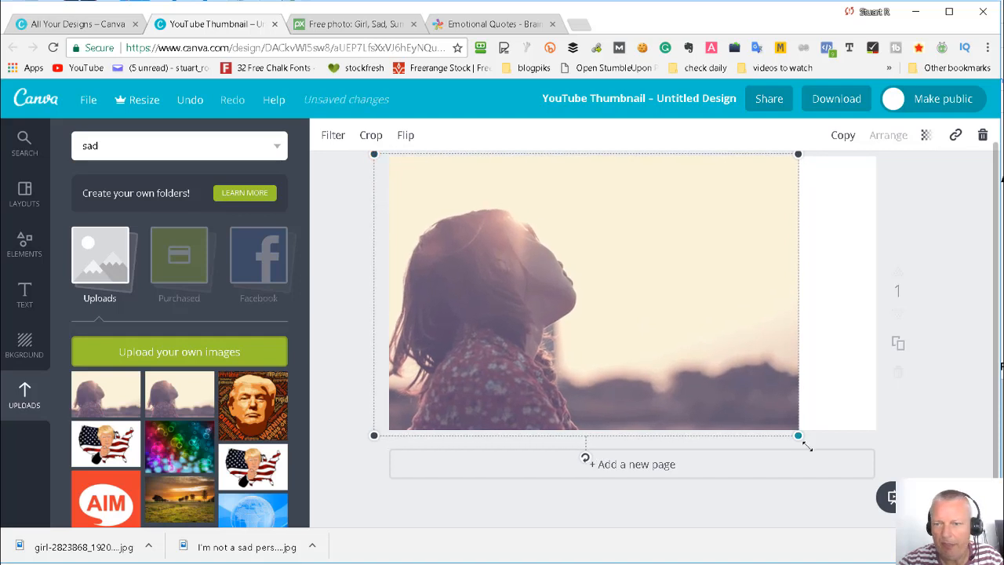
left_click_drag(800, 437, 911, 444)
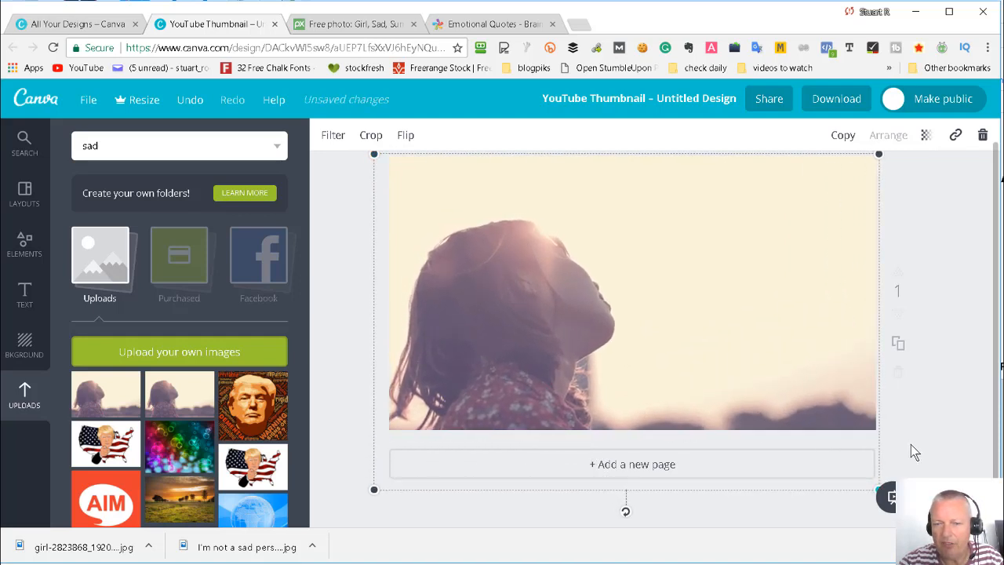
left_click_drag(661, 366, 661, 318)
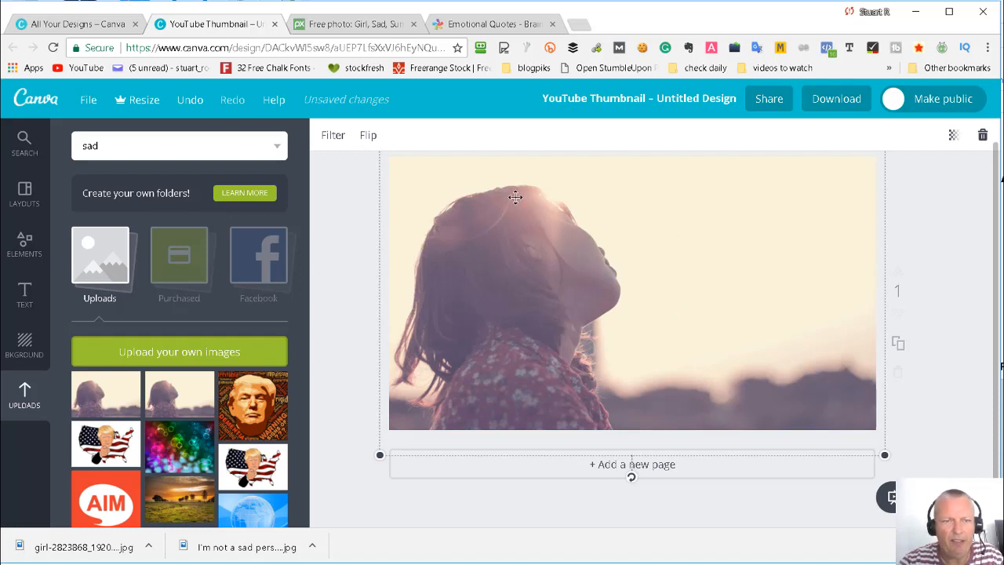
- Try the Drama filter on the background picture, browse the other filters and apply Rosie instead
left_click(332, 137)
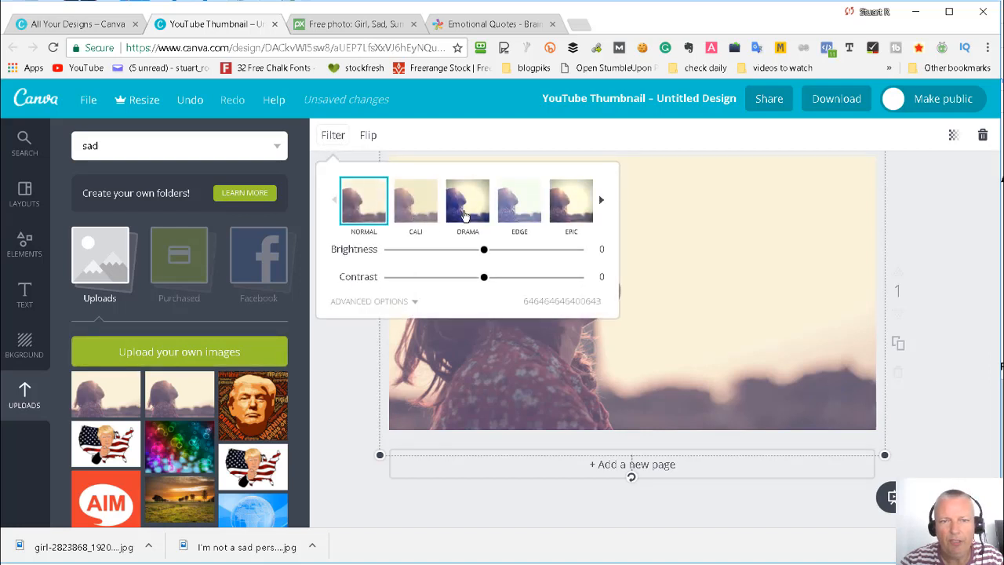
left_click(468, 209)
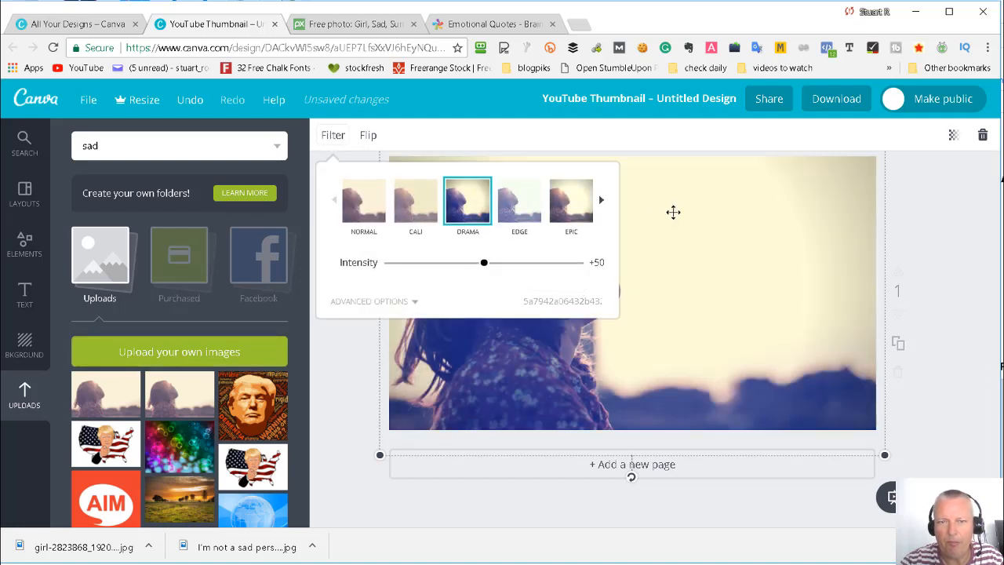
left_click(603, 202)
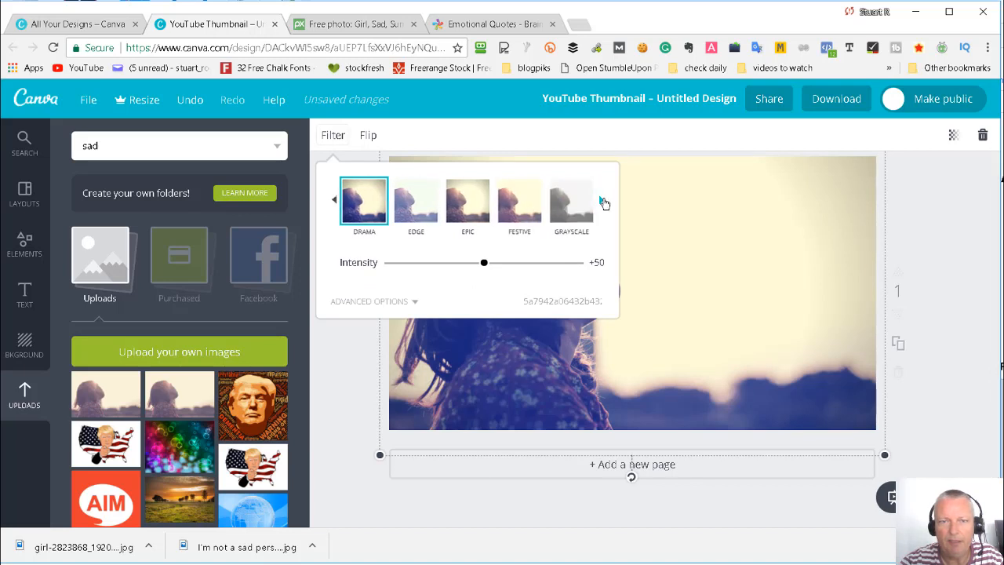
left_click(524, 204)
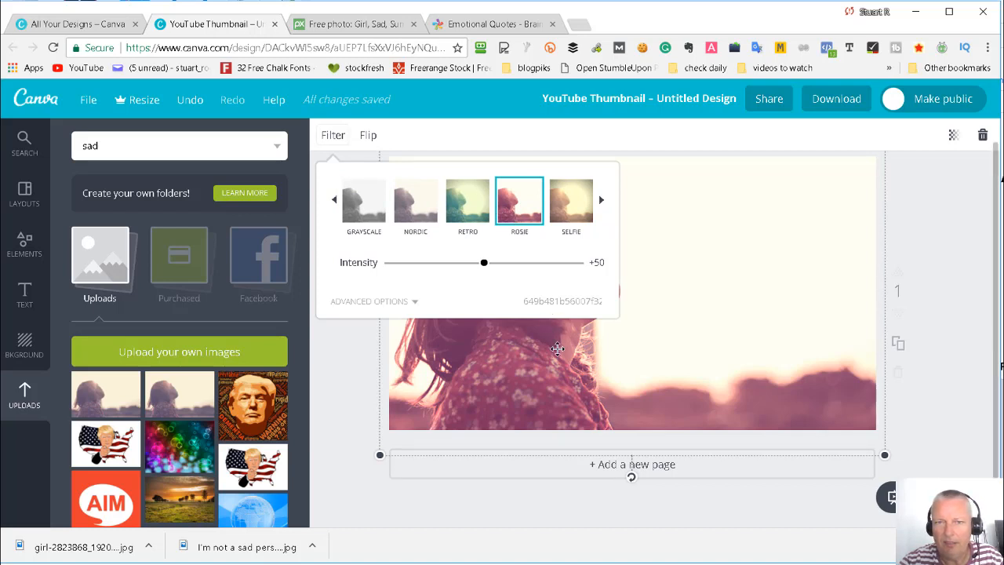
- Preview the picture with the Rosie filter, try an intensity of 82 and set it back to 50
left_click(923, 246)
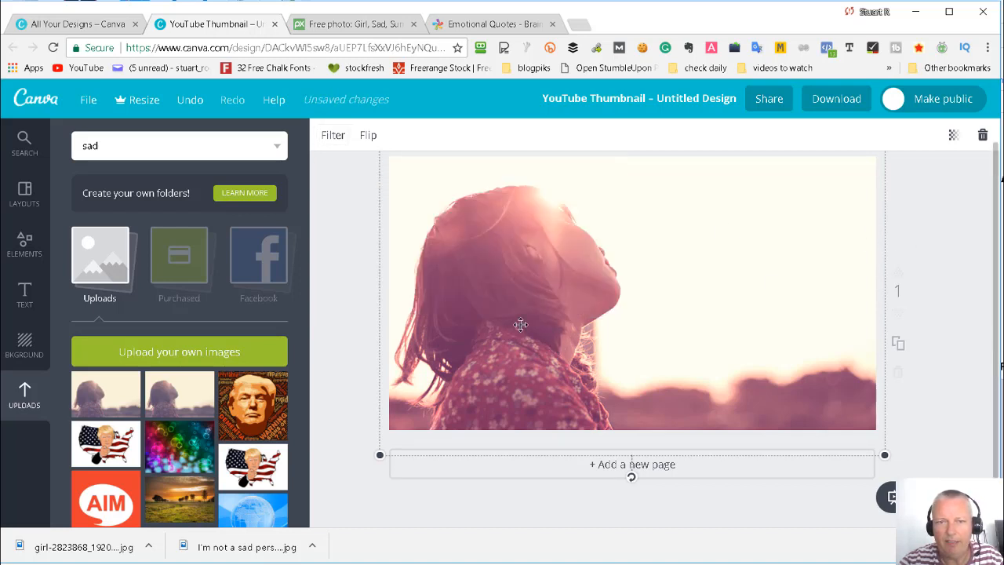
left_click(332, 136)
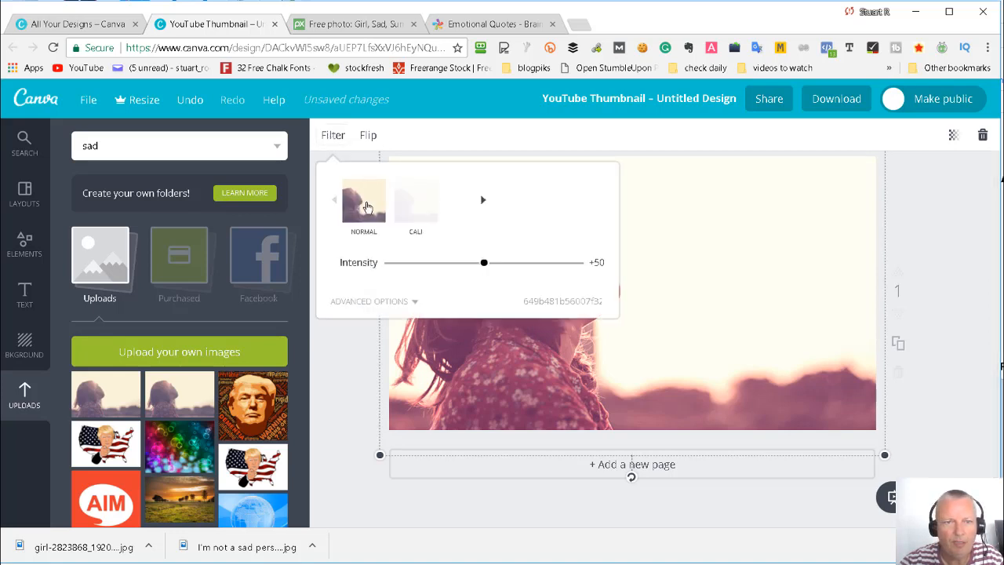
left_click(545, 264)
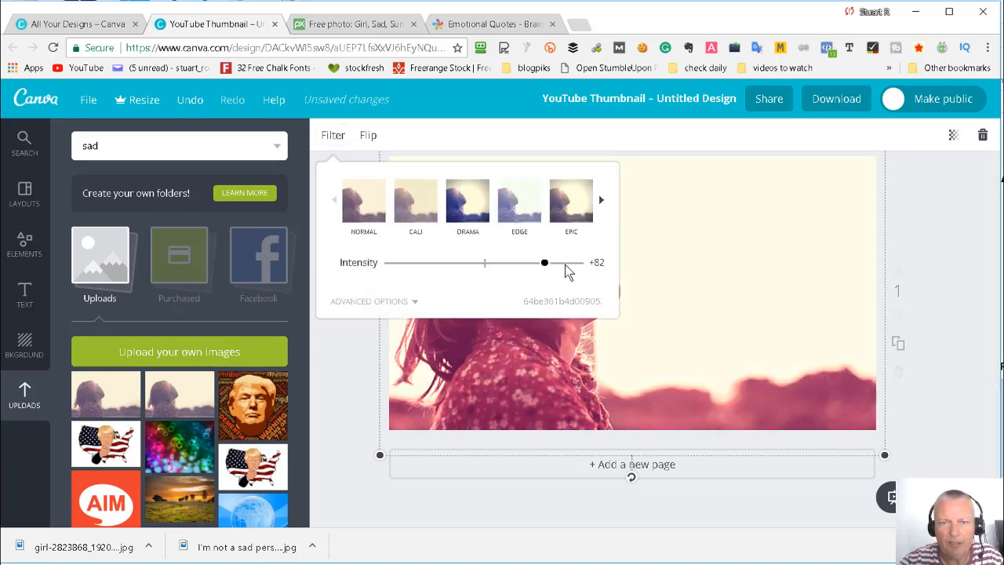
left_click(513, 263)
left_click(484, 263)
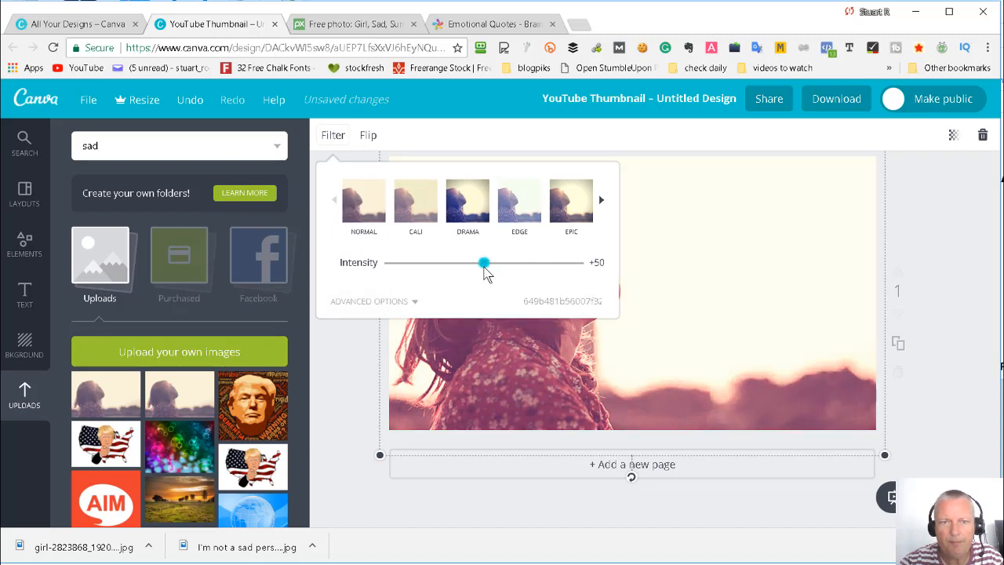
- Try the Whimsical filter on the background picture at an intensity of 50
left_click(601, 202)
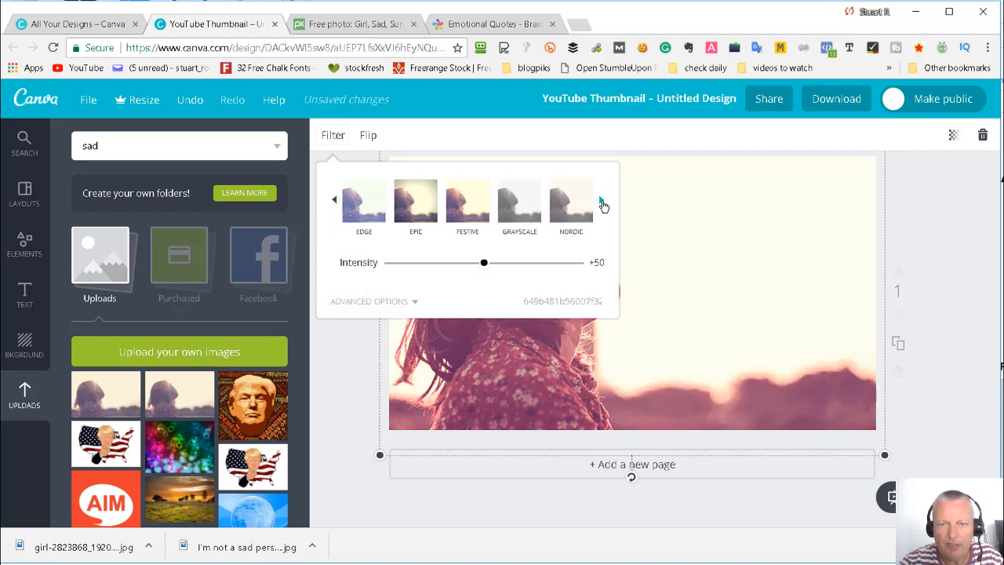
left_click(602, 202)
left_click(601, 202)
left_click(601, 202)
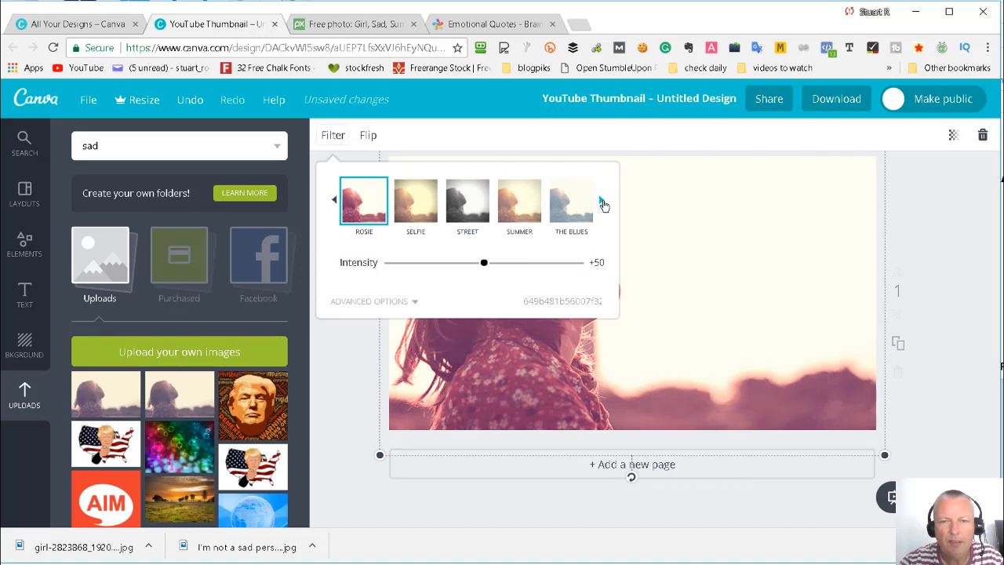
left_click(602, 203)
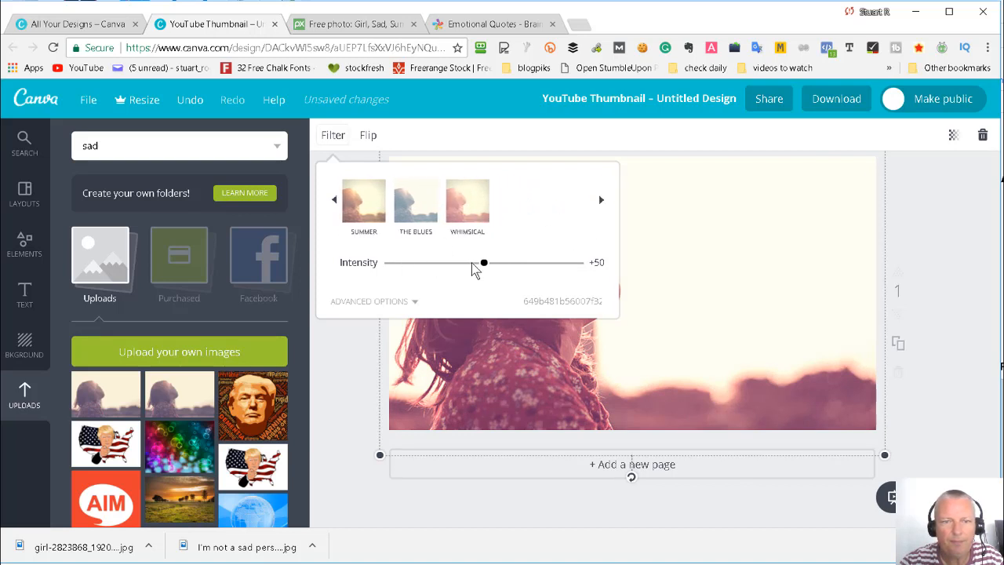
left_click(467, 208)
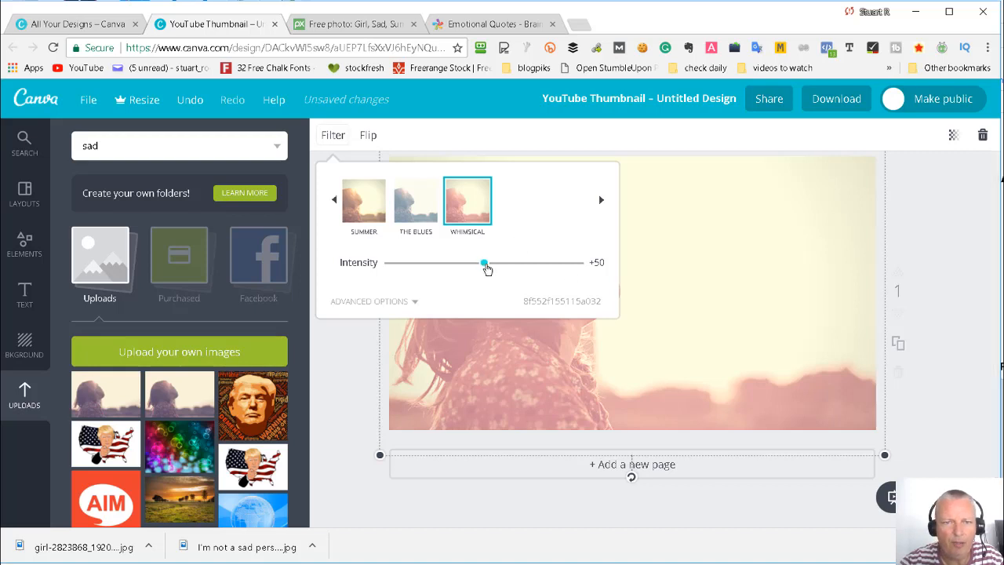
mouse_move(487, 269)
left_mouse_down()
mouse_move(444, 275)
mouse_move(489, 268)
left_mouse_up()
- Try the Retro filter on the background picture with its intensity set to 51
left_click(333, 200)
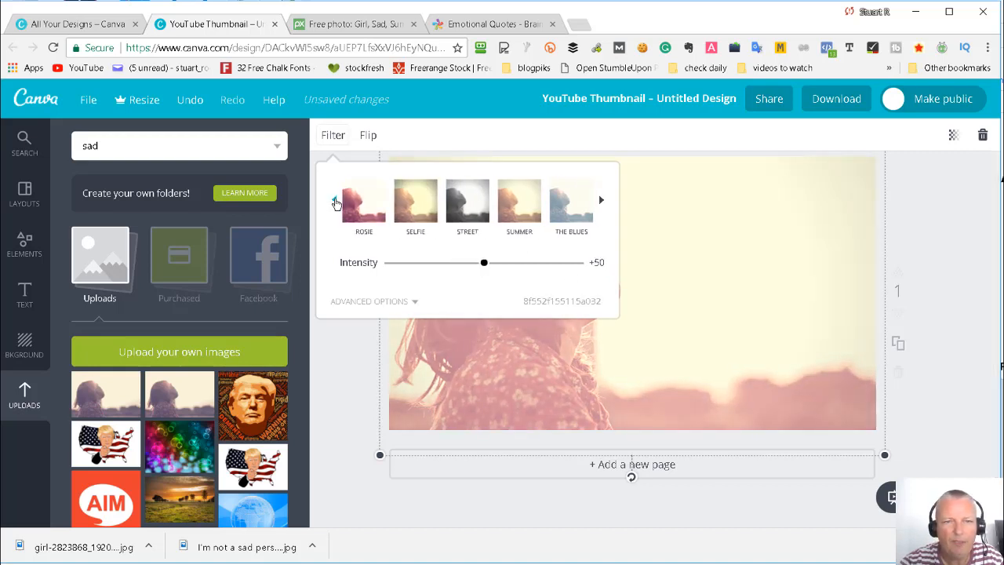
left_click(334, 201)
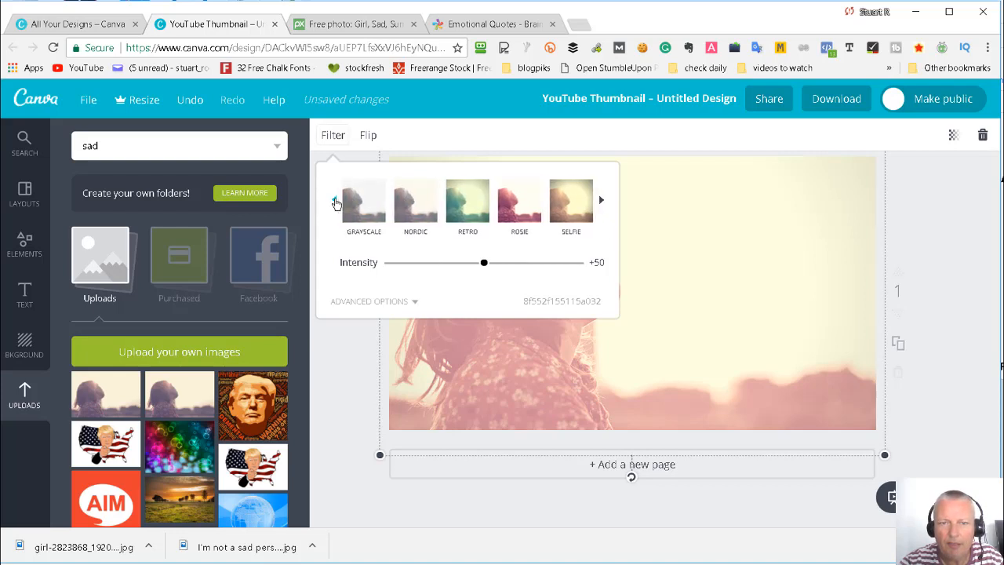
left_click(454, 206)
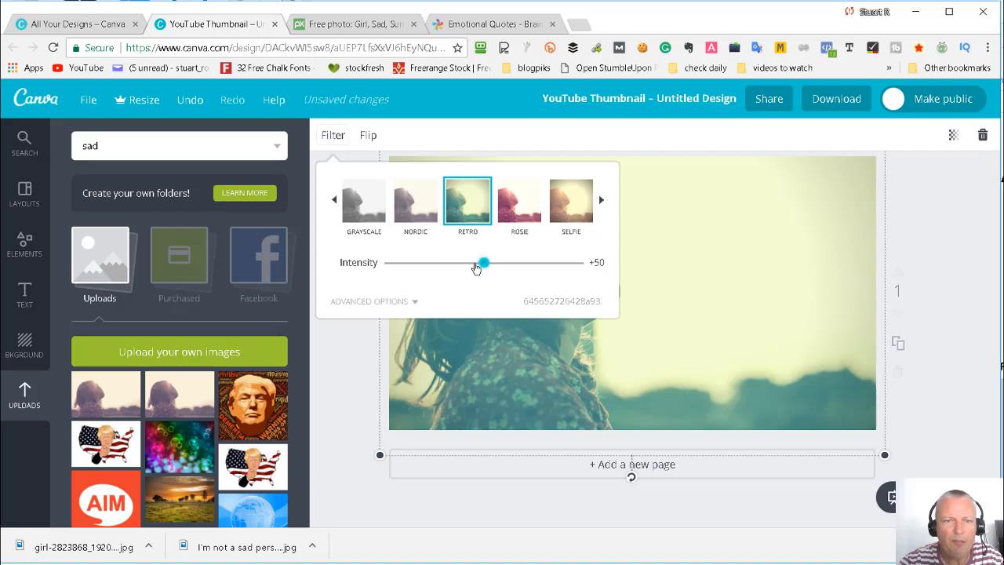
mouse_move(481, 264)
left_mouse_down()
mouse_move(413, 267)
mouse_move(485, 263)
left_mouse_up()
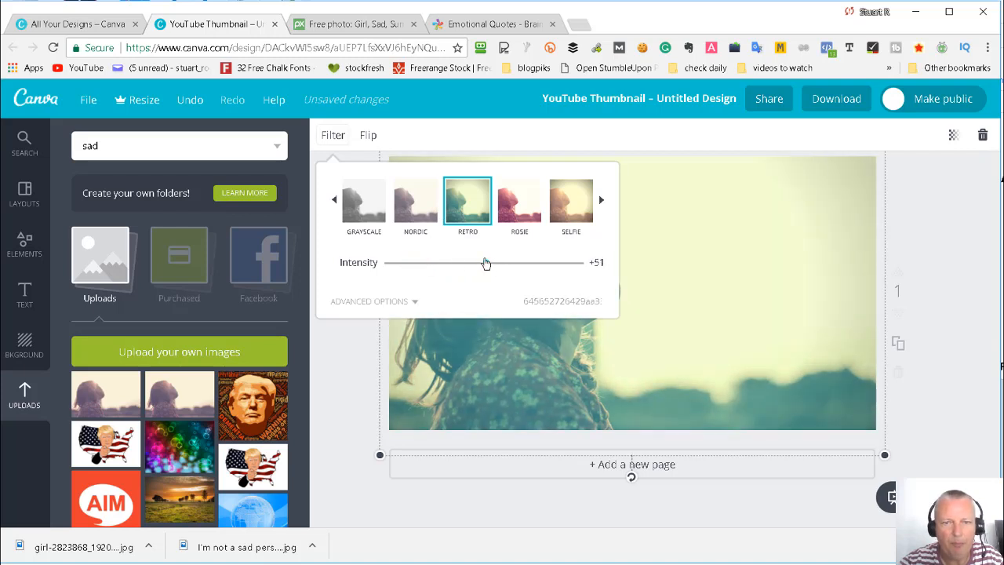
- Apply the Drama filter to the background picture at an intensity of 50
left_click(336, 204)
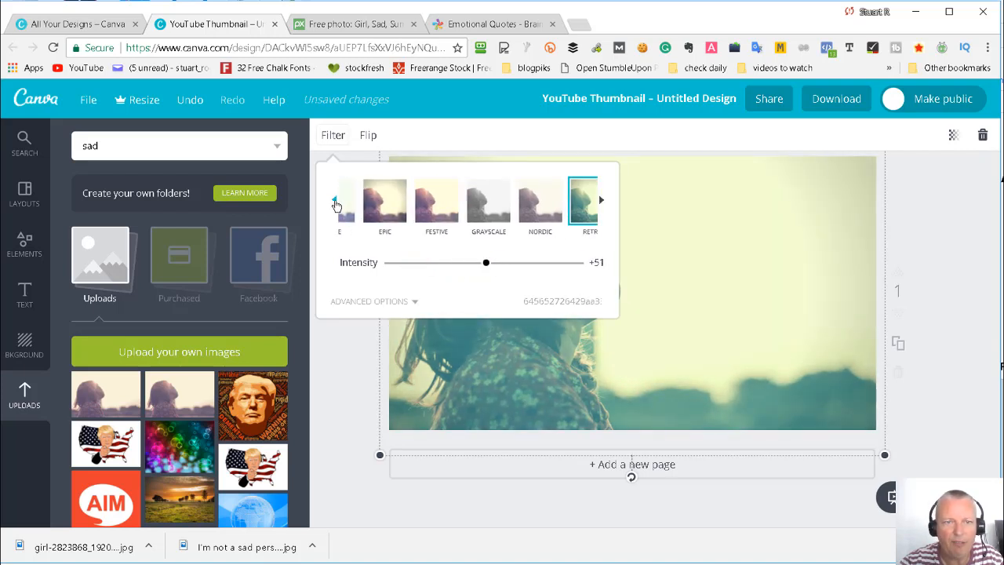
left_click(336, 204)
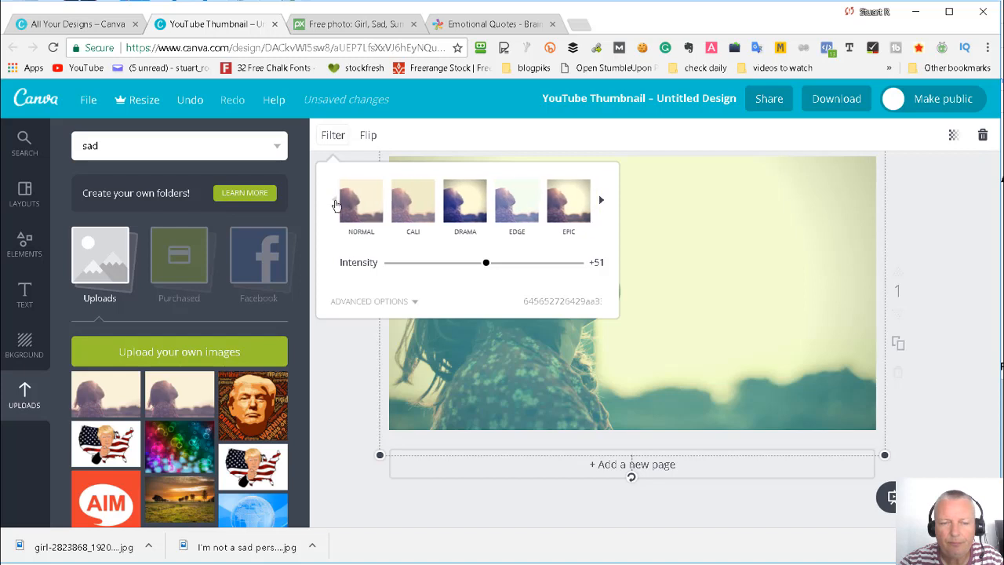
left_click(473, 215)
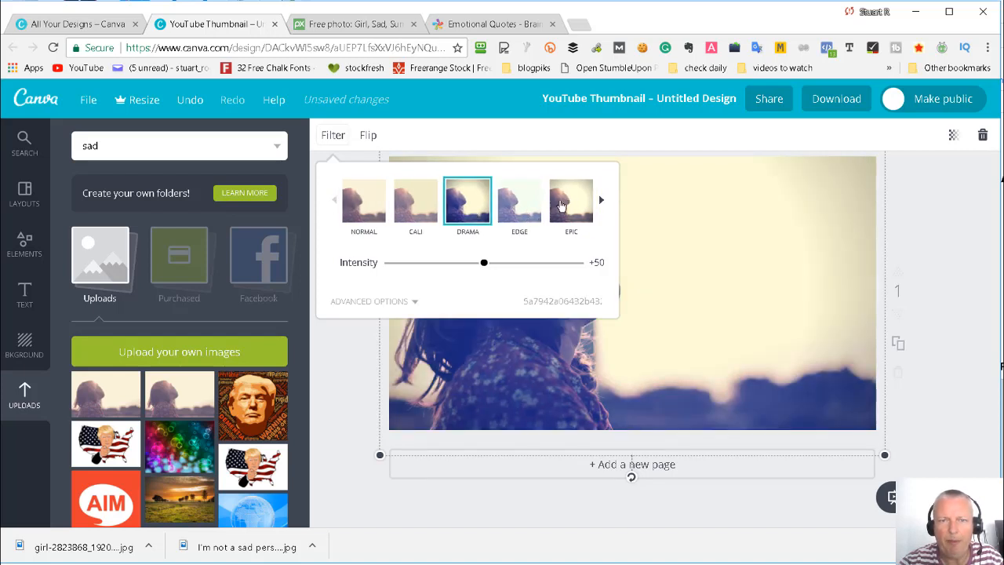
left_click(608, 297)
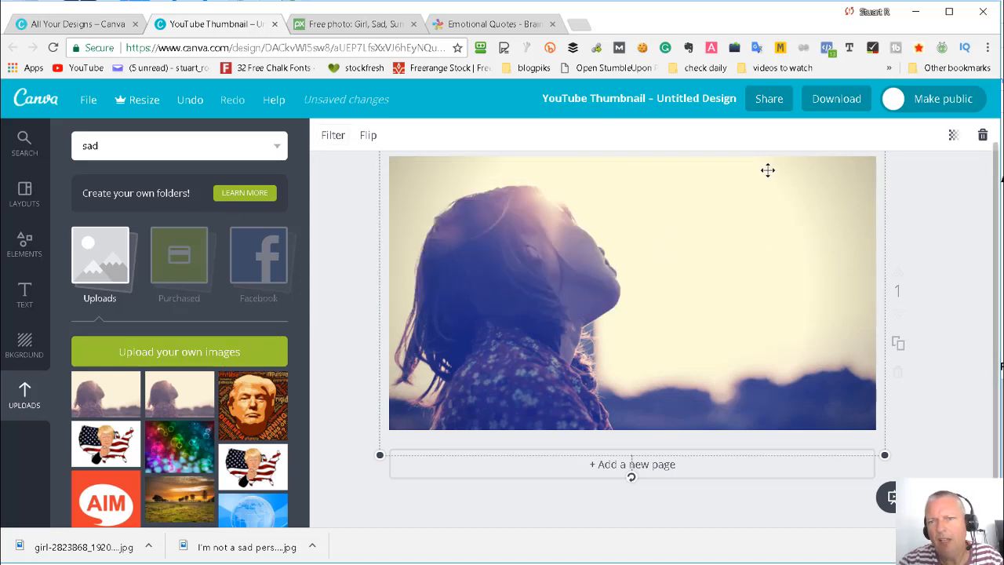
- Fine-tune the Drama filter in its advanced settings: Vignette 26, Contrast 16 and Saturation -24
left_click(332, 135)
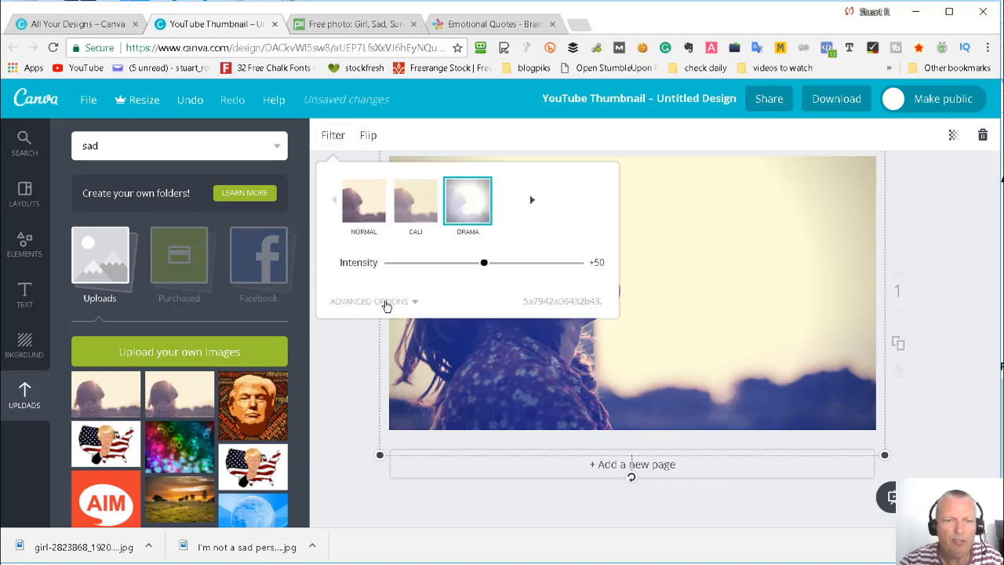
left_click(401, 306)
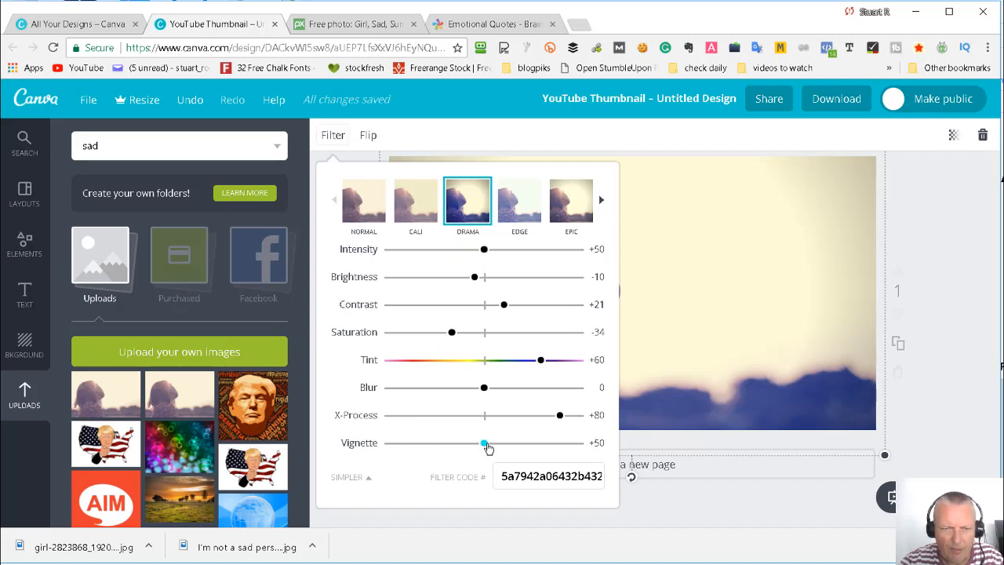
left_click_drag(484, 448, 440, 452)
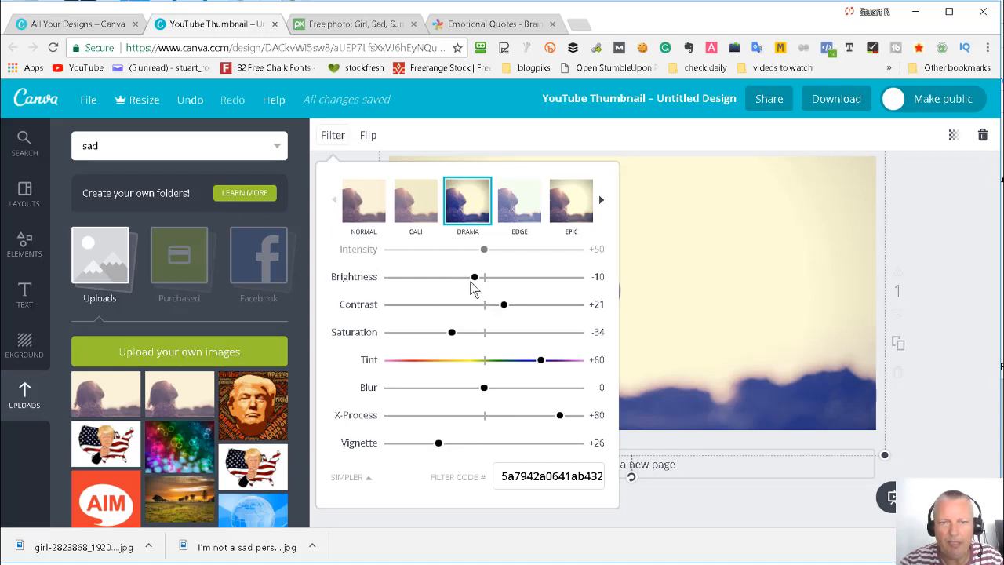
left_click_drag(473, 279, 499, 313)
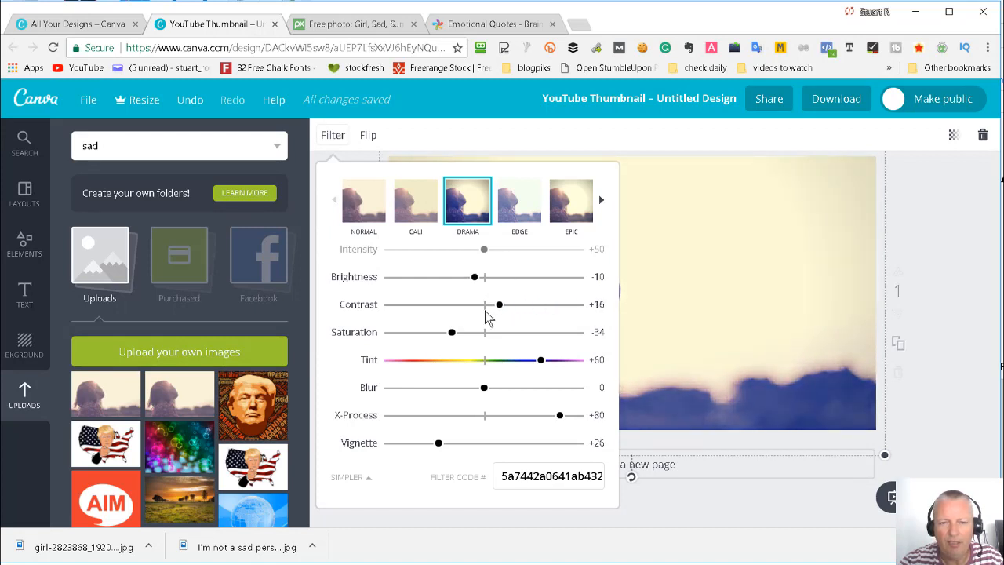
mouse_move(453, 335)
left_mouse_down()
mouse_move(476, 334)
mouse_move(462, 334)
left_mouse_up()
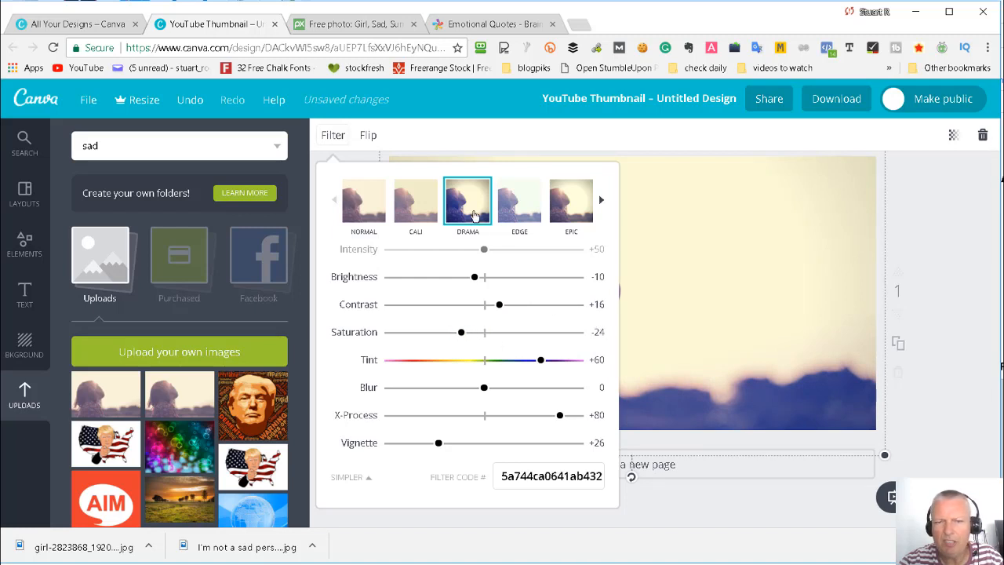
left_click(948, 257)
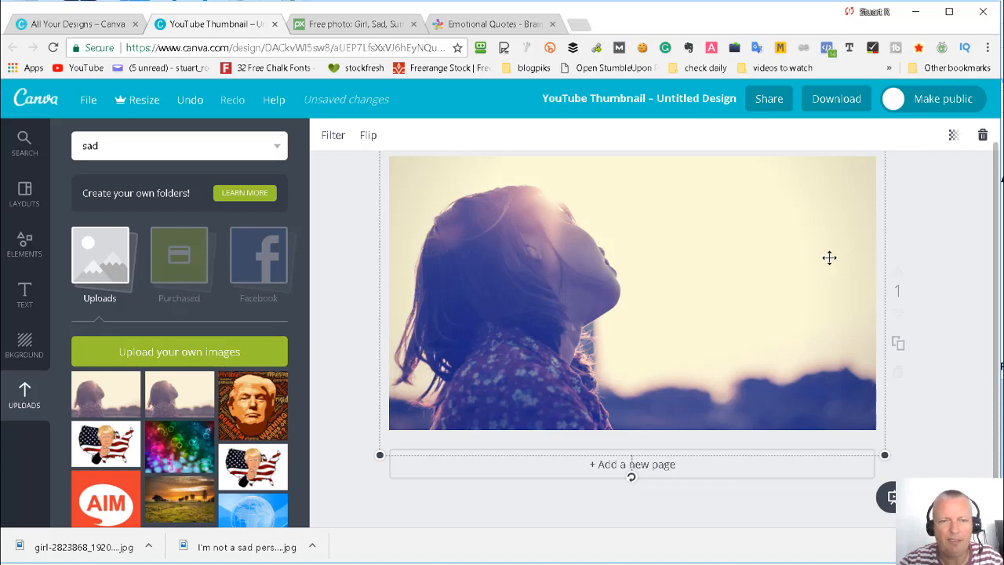
- Try a heading text box in the bright sky beside the girl's face, check its font choices and delete it
left_click(25, 296)
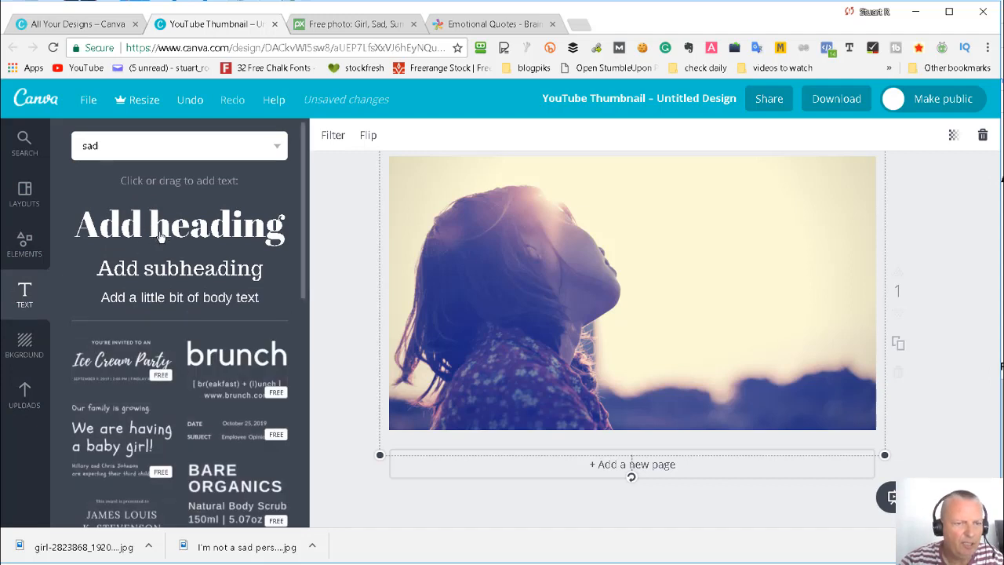
left_click_drag(157, 227, 161, 259)
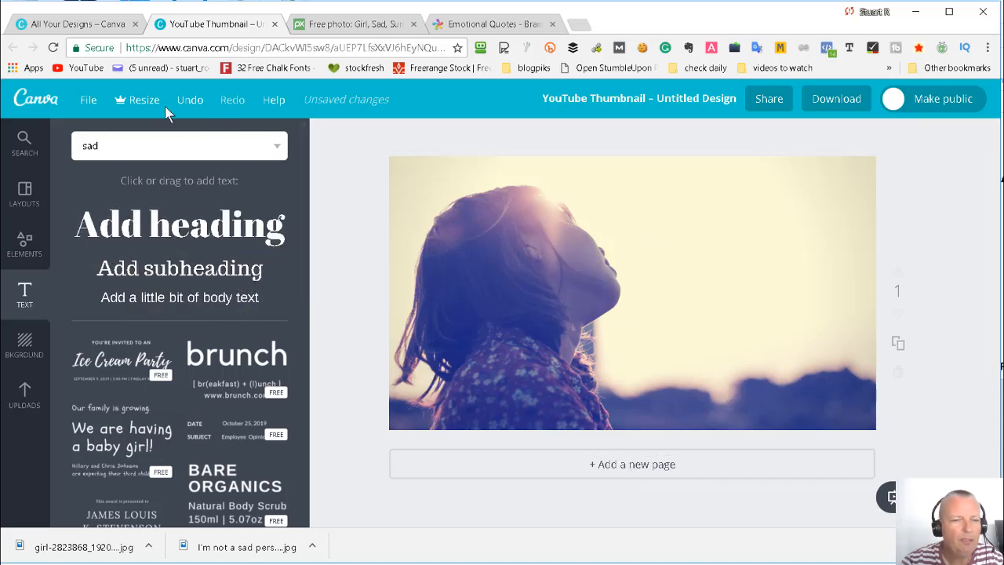
left_click_drag(161, 227, 690, 235)
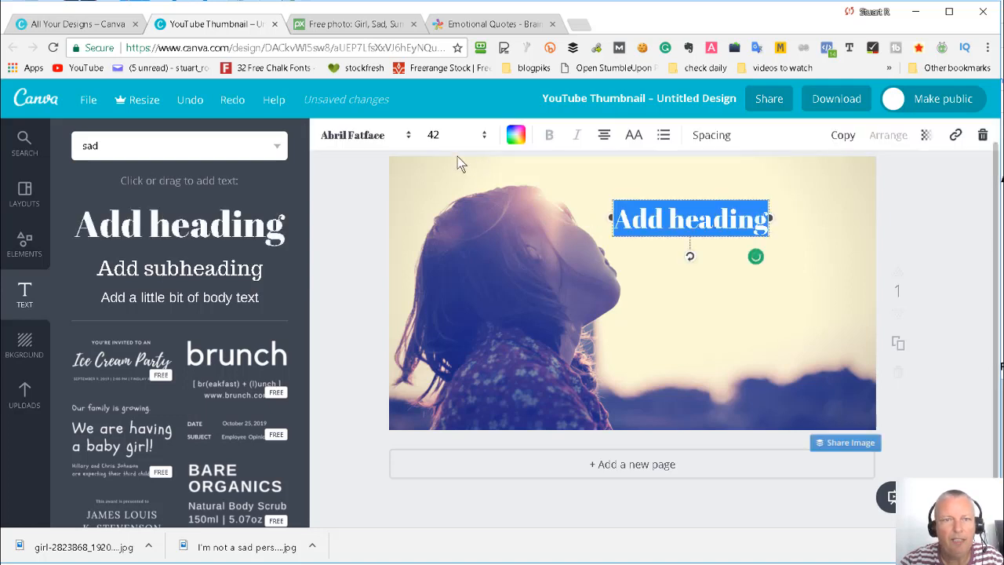
left_click(410, 141)
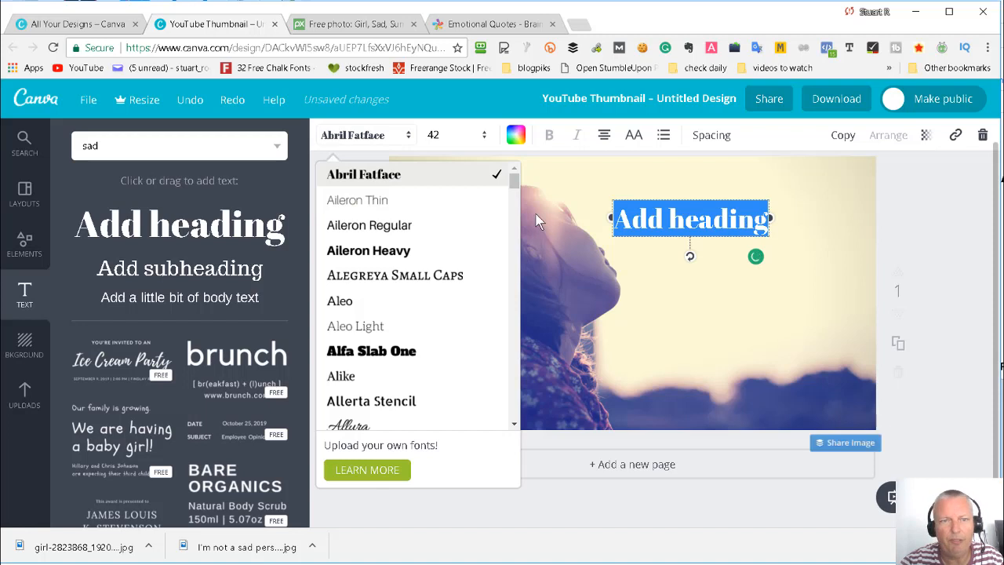
left_click(654, 261)
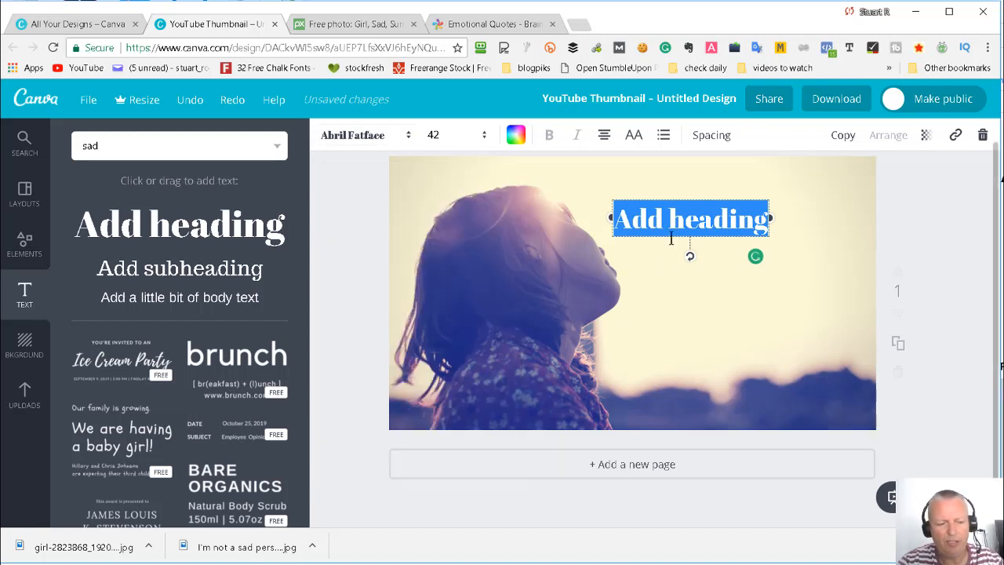
key("BackSpace")
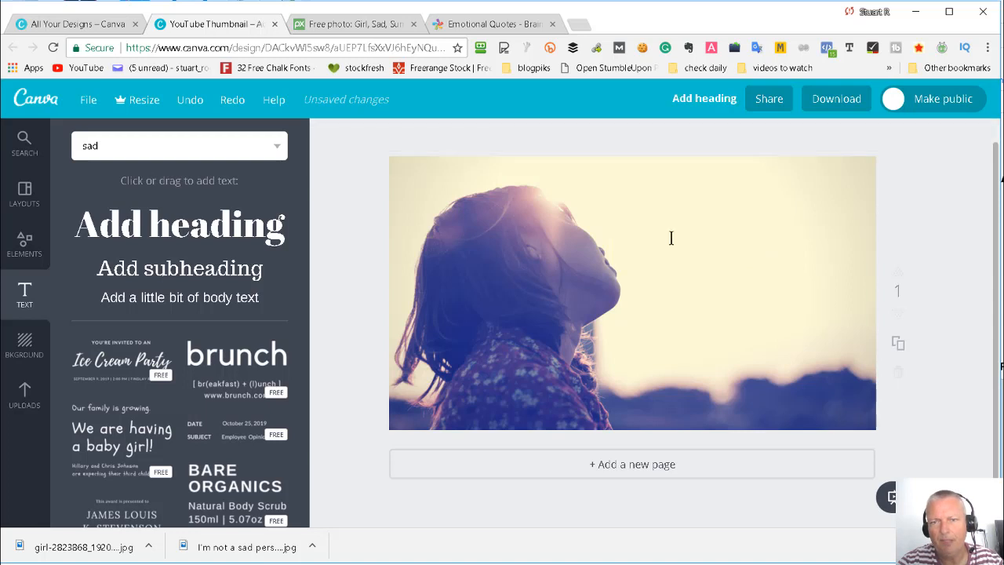
key("Escape")
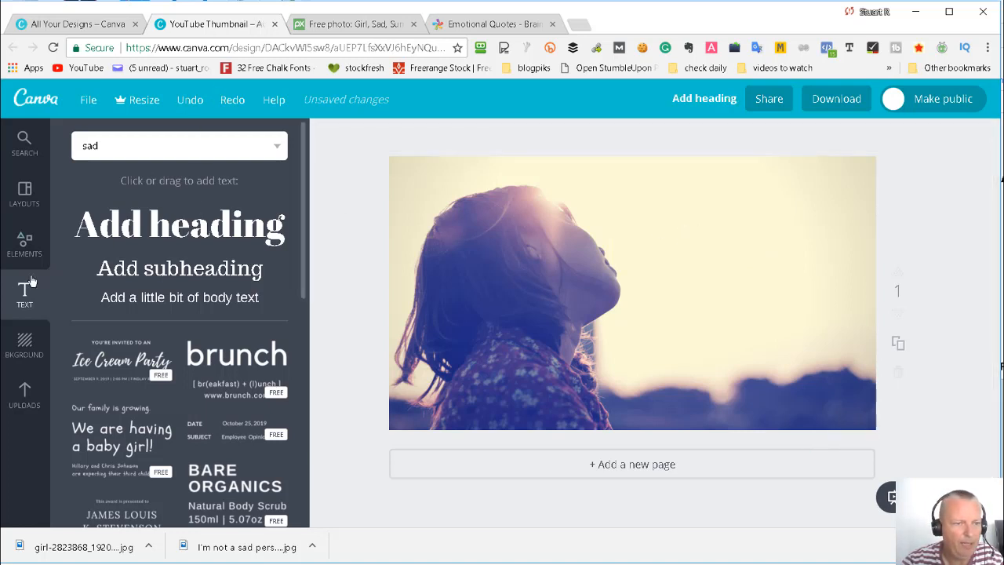
- Look through the ready-made text designs for a style that suits the quote
scroll(176, 329, "down", 1)
scroll(176, 356, "down", 1)
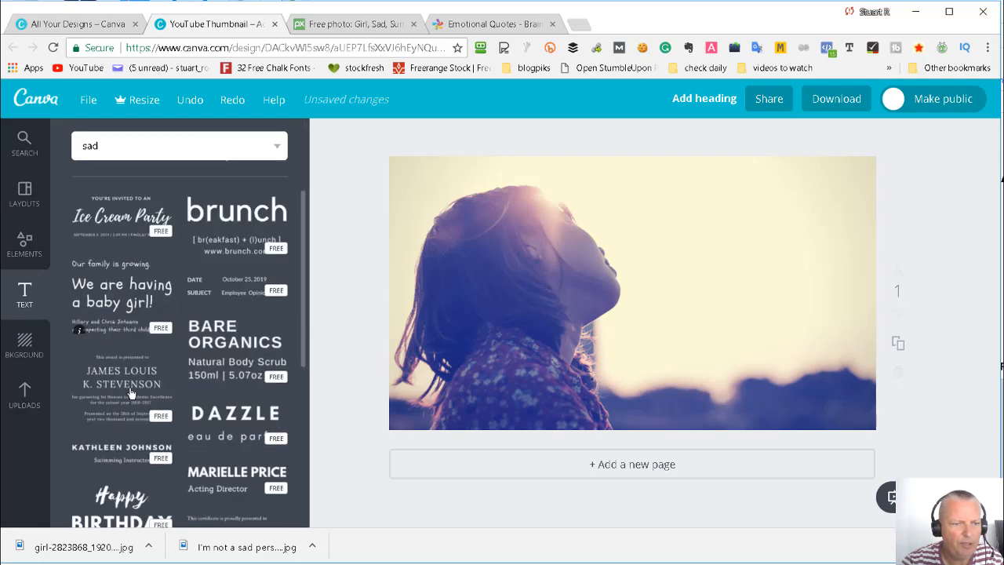
scroll(150, 366, "down", 2)
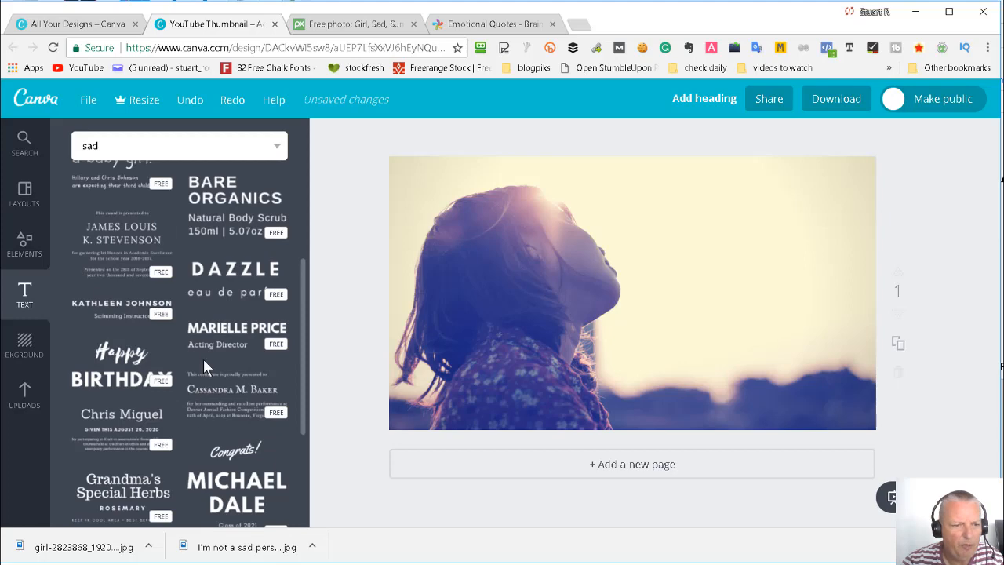
scroll(205, 360, "down", 2)
scroll(131, 314, "down", 2)
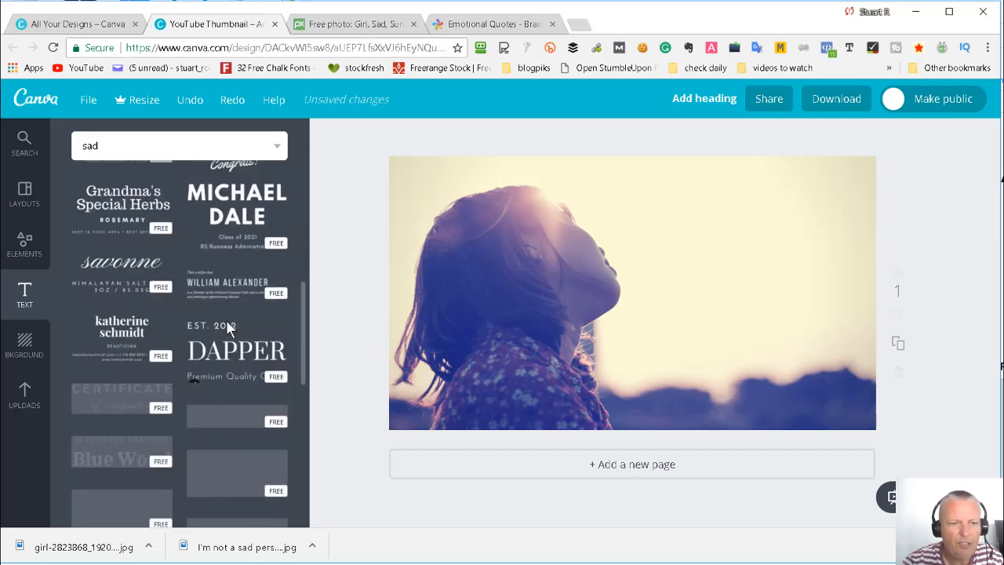
scroll(173, 352, "down", 2)
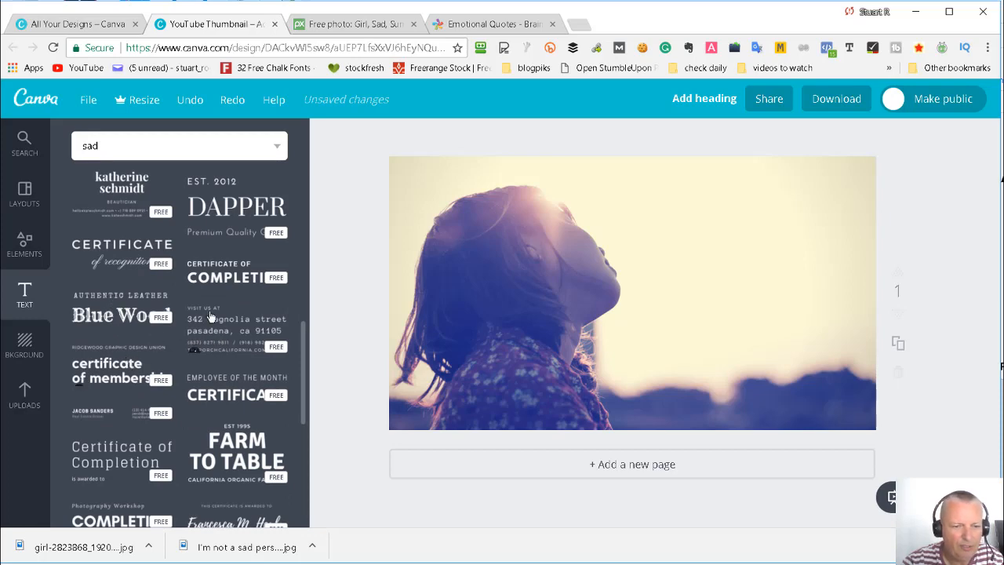
scroll(167, 376, "down", 2)
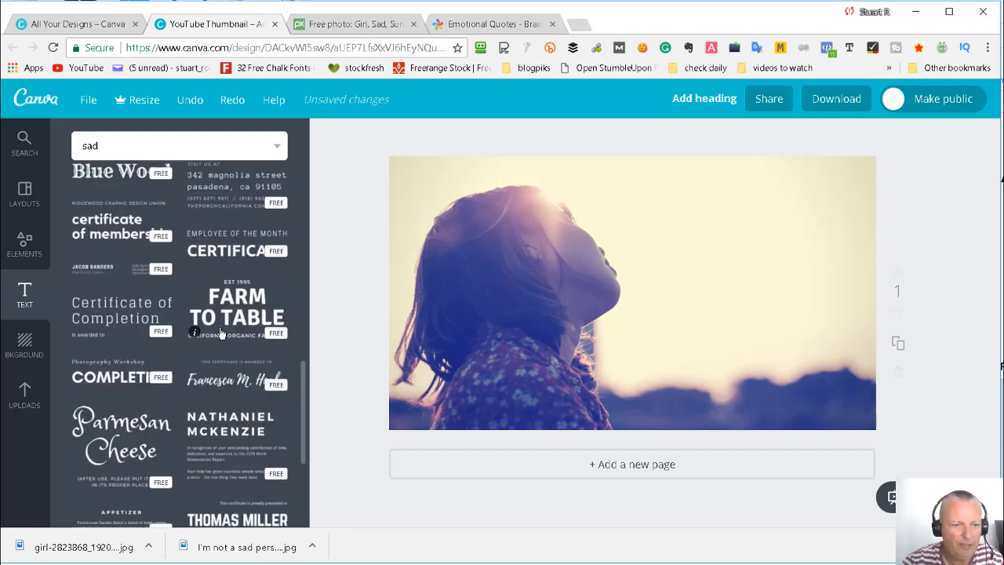
scroll(235, 328, "down", 4)
scroll(236, 333, "down", 5)
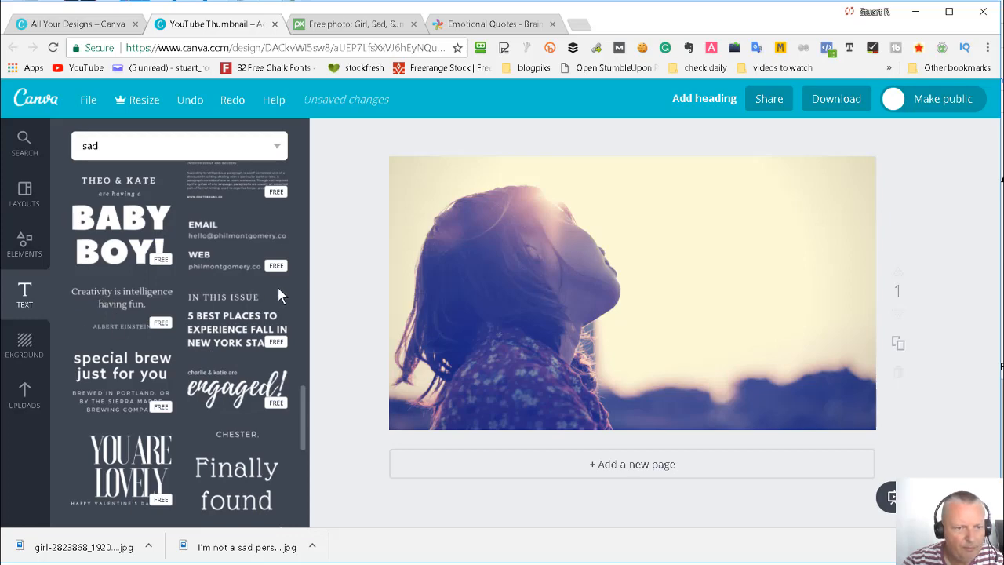
- Place the text design "Your FUTURE'S so BRIGHT, you have to wear shades!" in the bright sky beside the girl's face
scroll(280, 295, "down", 1)
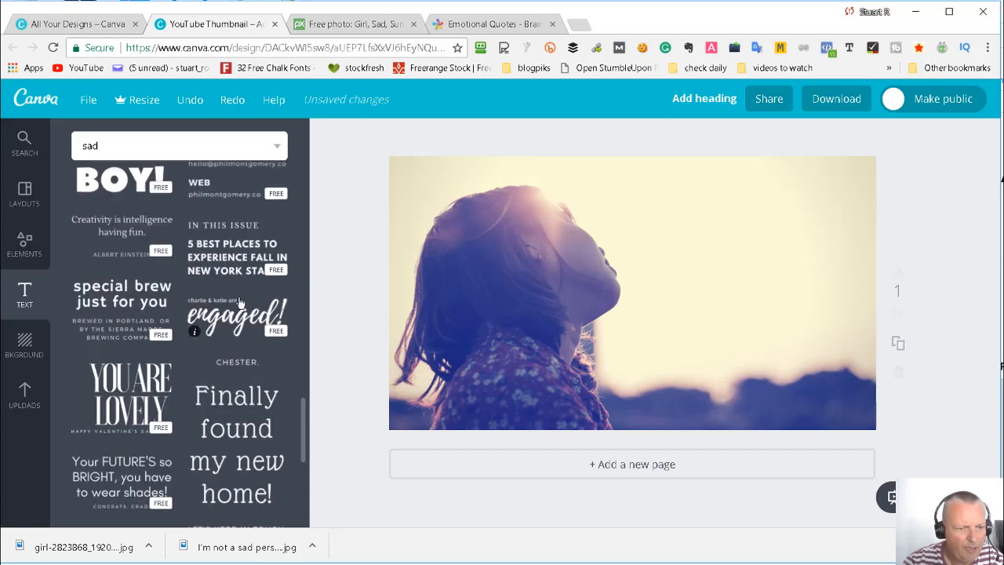
scroll(239, 302, "down", 2)
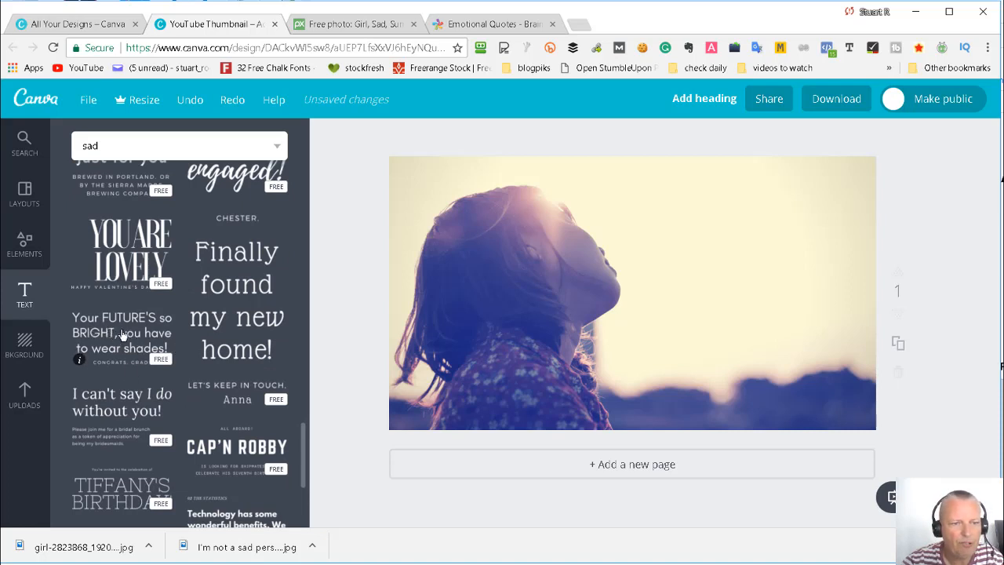
left_click_drag(114, 336, 763, 272)
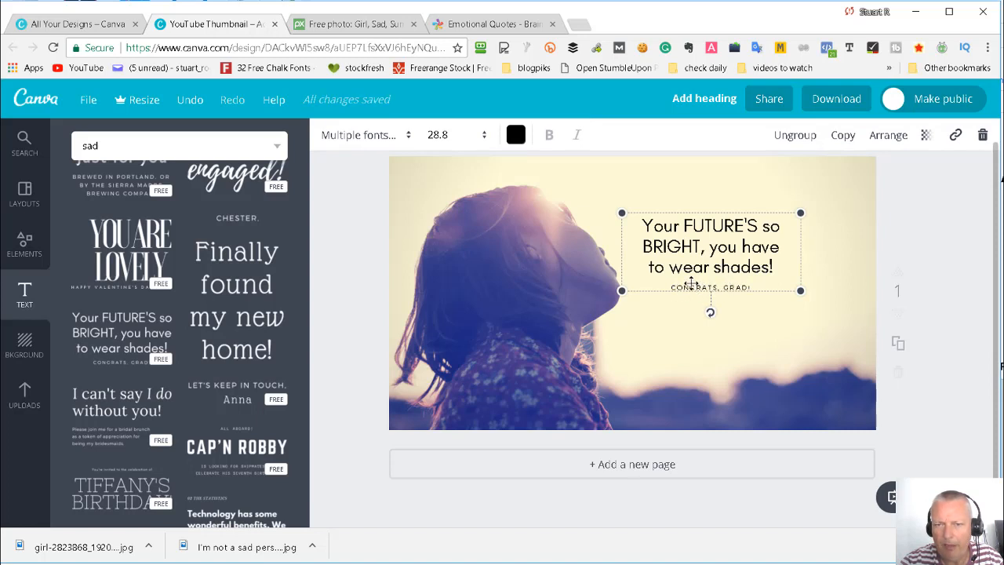
- Try to cut the "CONGRATS, GRAD!" line from the design and paste it onto the page, deleting the stray pasted object
left_click(704, 253)
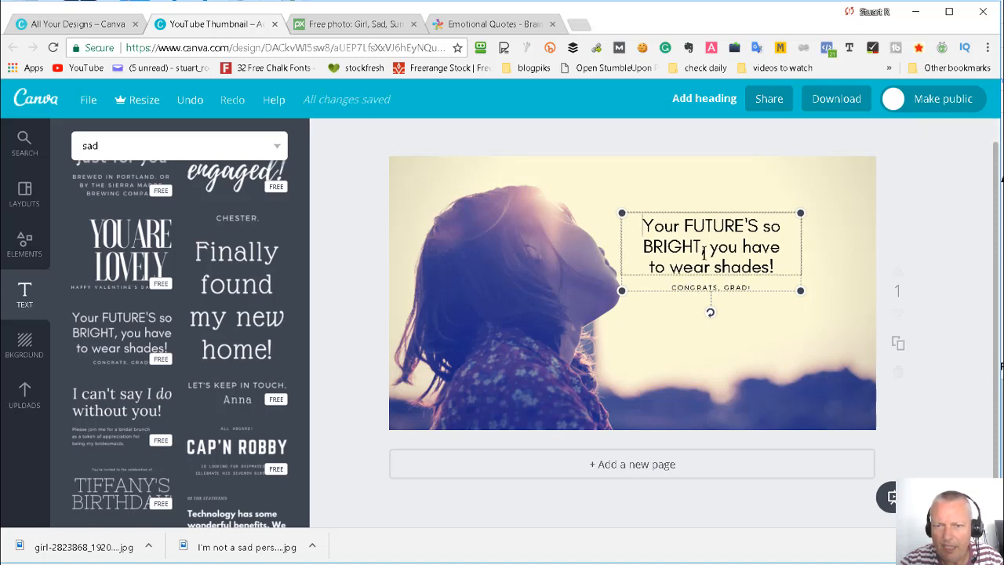
left_click(679, 287)
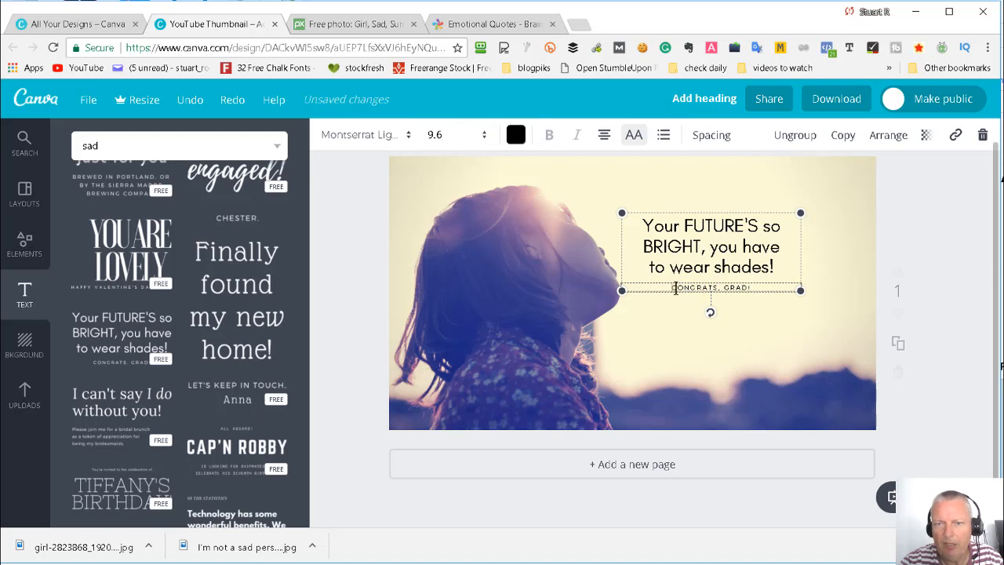
left_click_drag(675, 289, 765, 290)
key("ctrl+c")
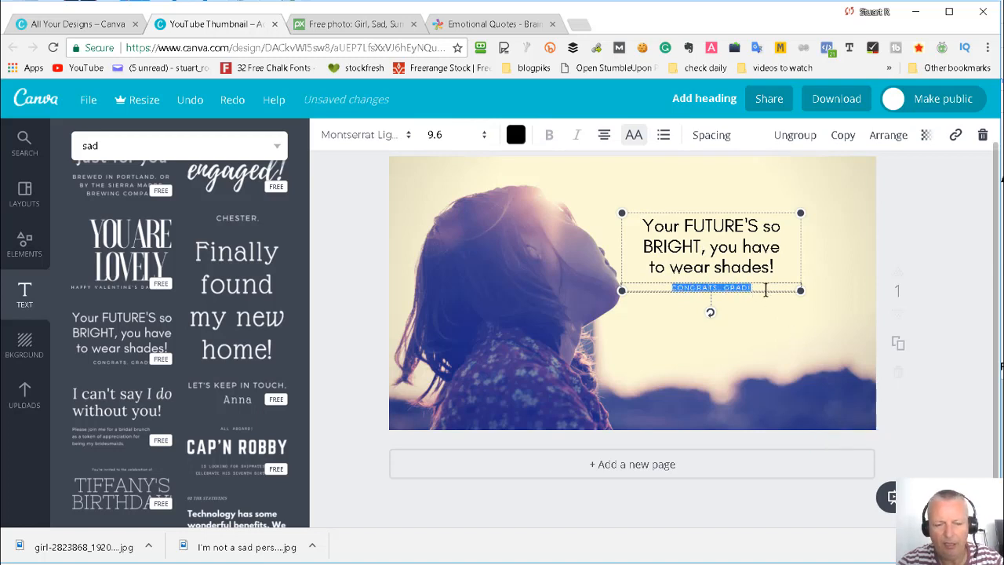
key("BackSpace")
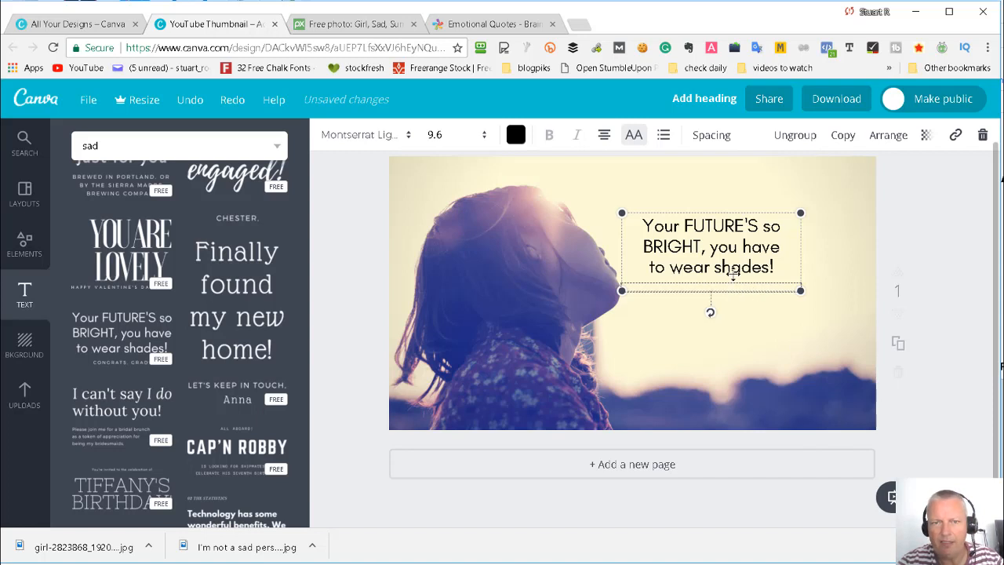
left_click(704, 342)
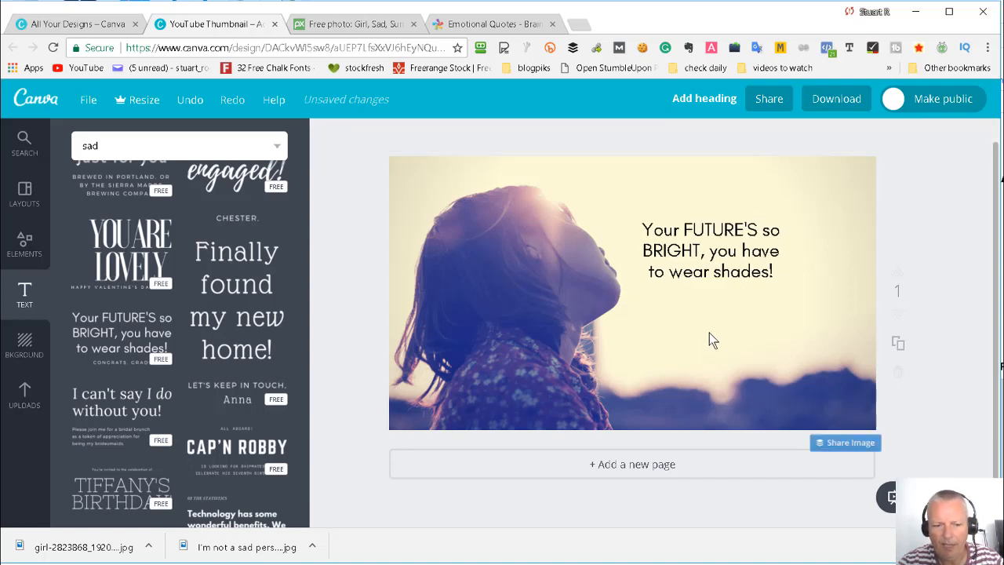
key("ctrl+v")
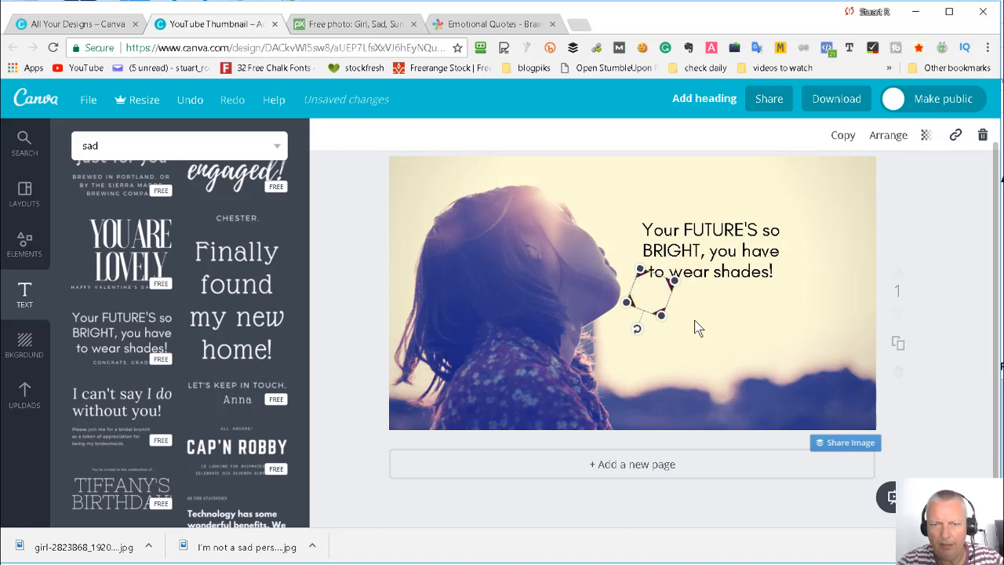
key("Delete")
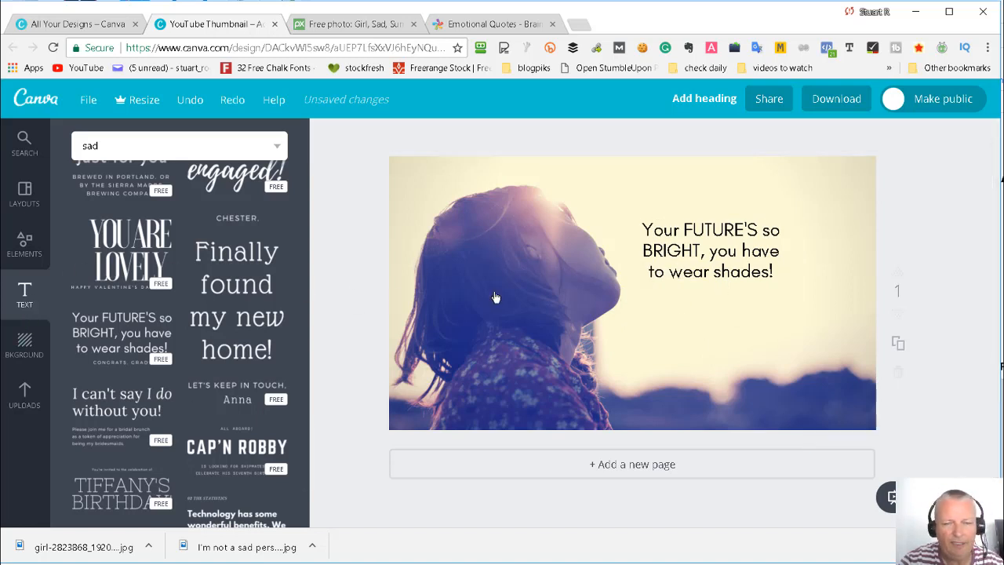
- Try adding a body text box below the main wording and pasting "CONGRATS, GRAD!" into it
left_click(678, 333)
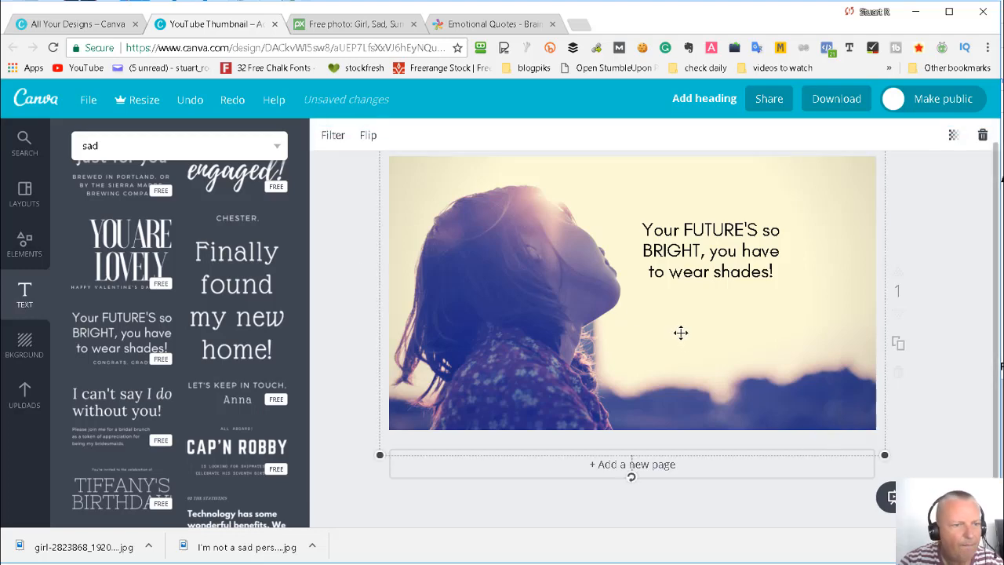
left_click(24, 296)
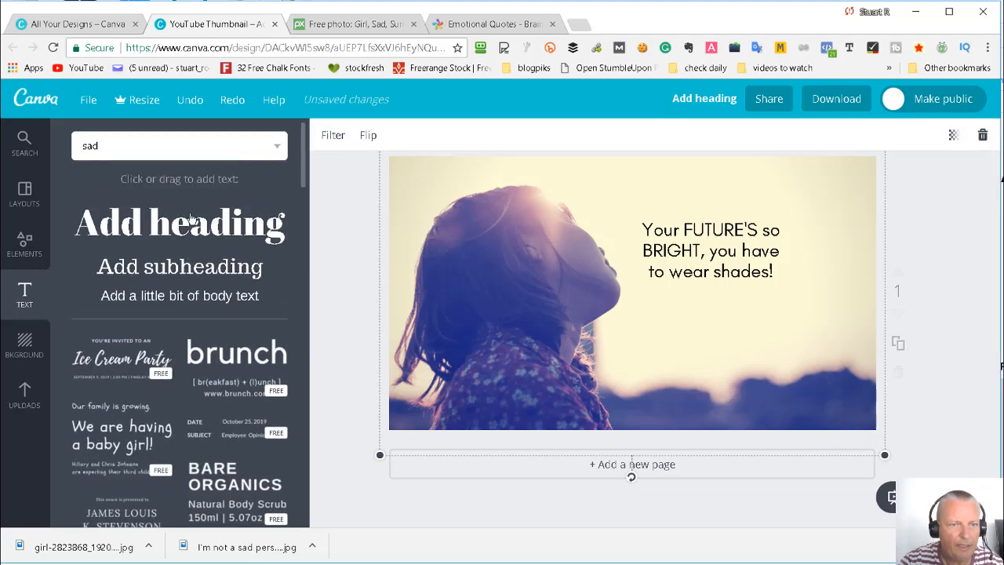
left_click_drag(175, 299, 733, 354)
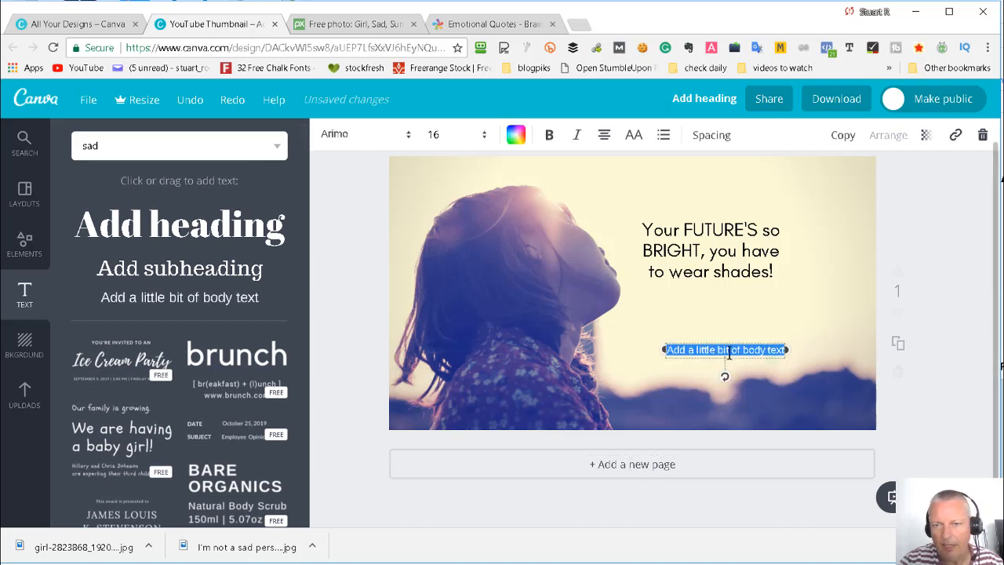
key("ctrl+v")
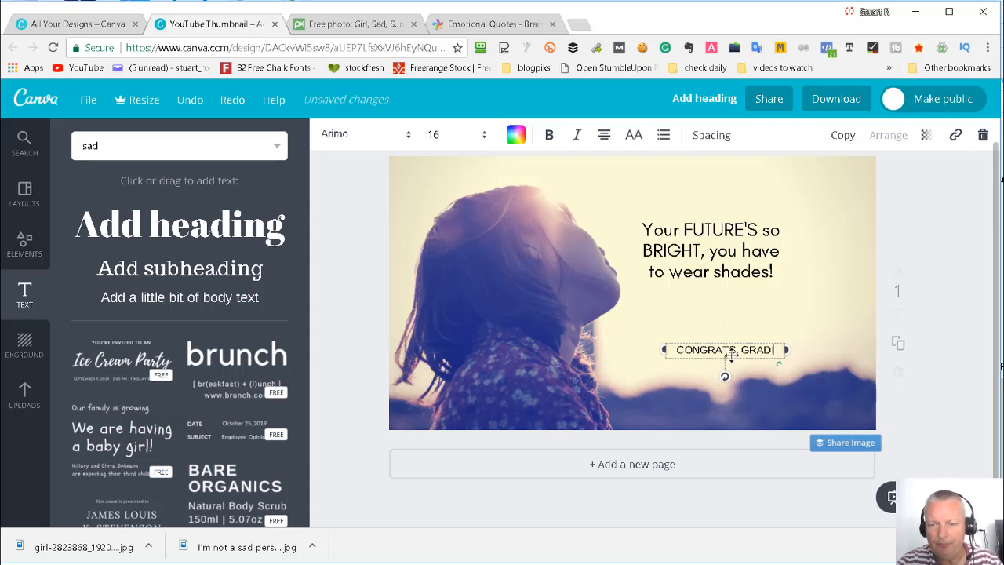
left_click(791, 336)
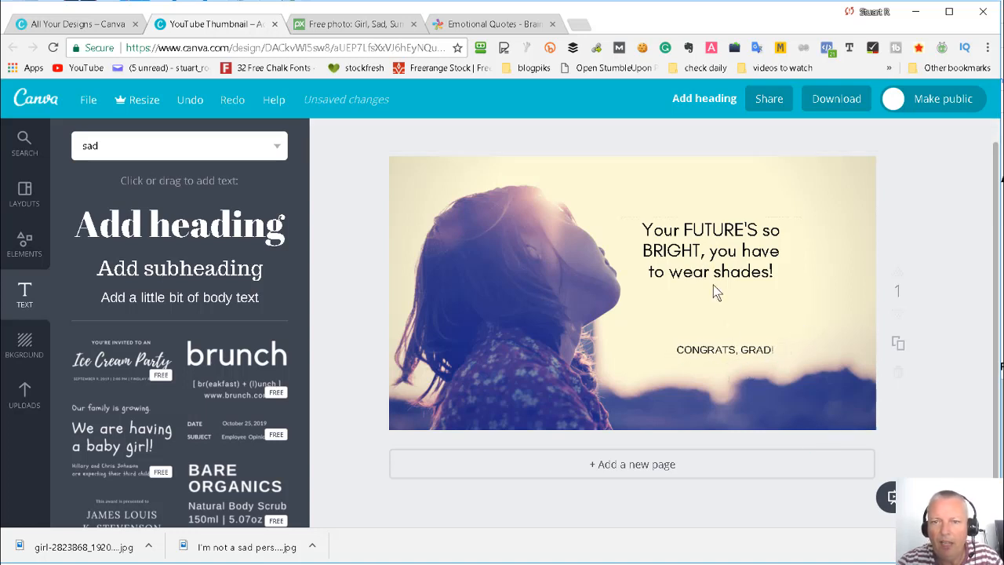
- Try moving both texts separately, and undo the changes back to the original grouped text design
left_click_drag(720, 272, 734, 260)
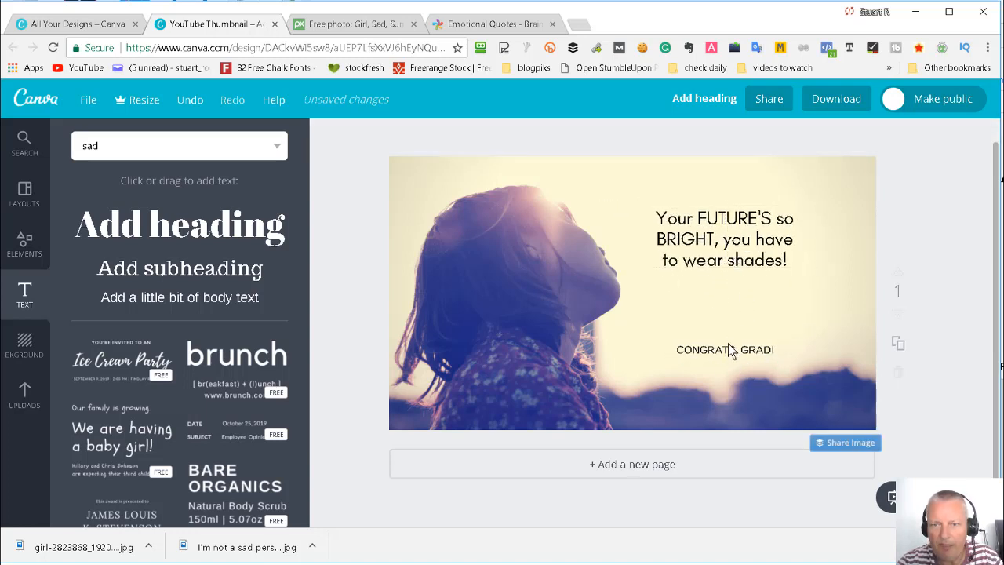
left_click_drag(730, 357, 748, 347)
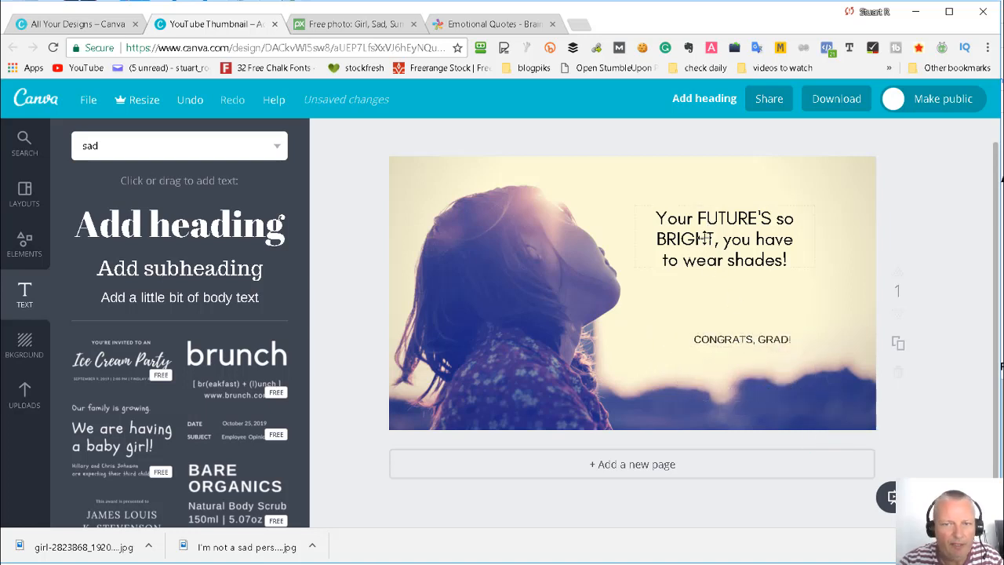
key("ctrl+z")
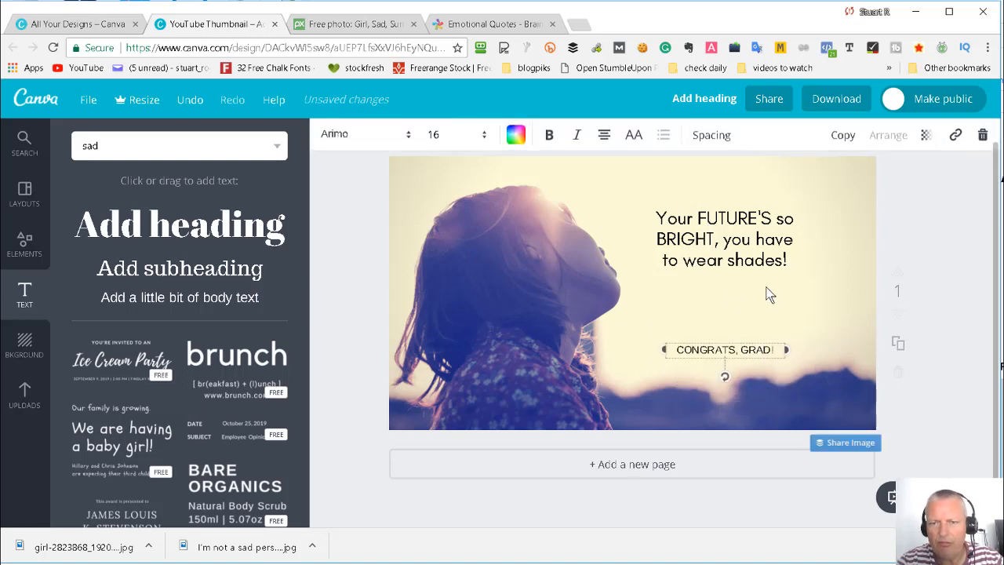
key("ctrl+z")
key("ctrl+z")
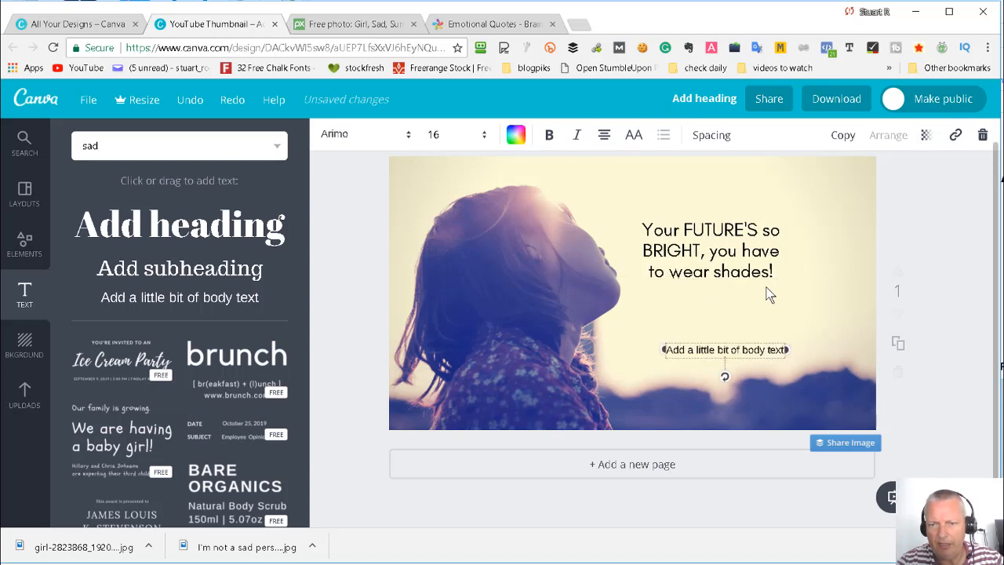
key("ctrl+z")
key("ctrl+z")
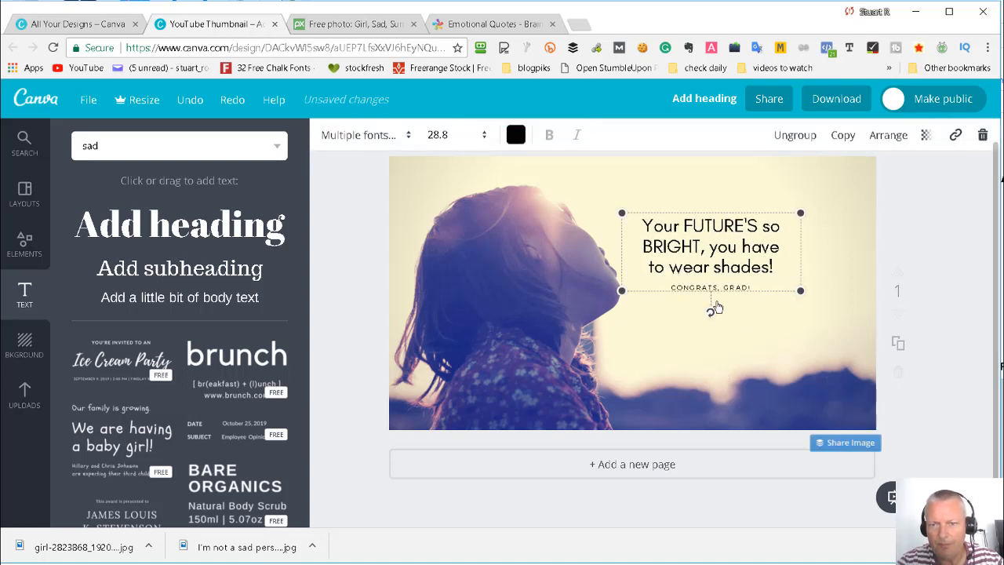
- Cut the "CONGRATS, GRAD!" line out of the text design and shift the remaining wording slightly away from the girl's face
left_click(686, 288)
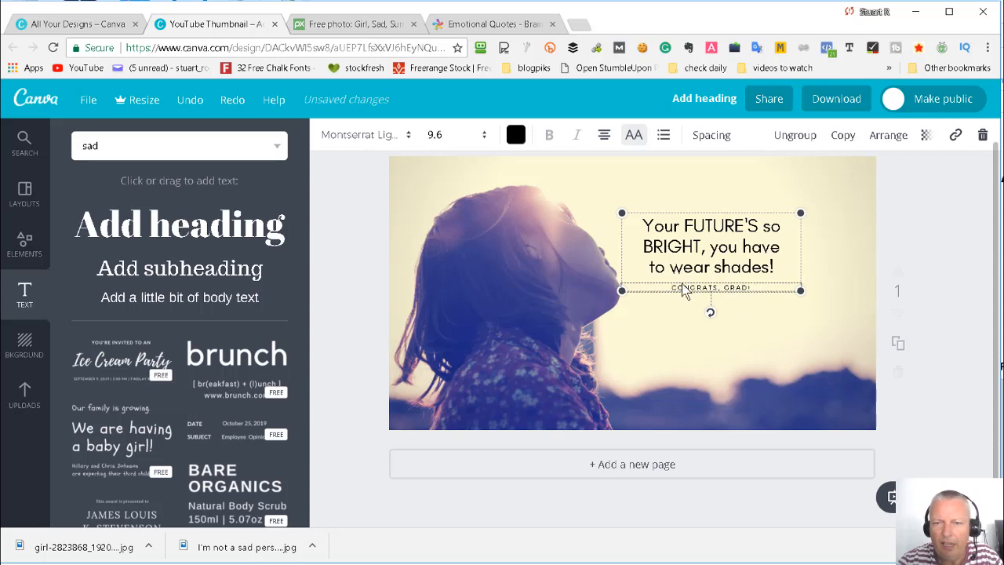
left_click_drag(671, 287, 734, 301)
key("ctrl+c")
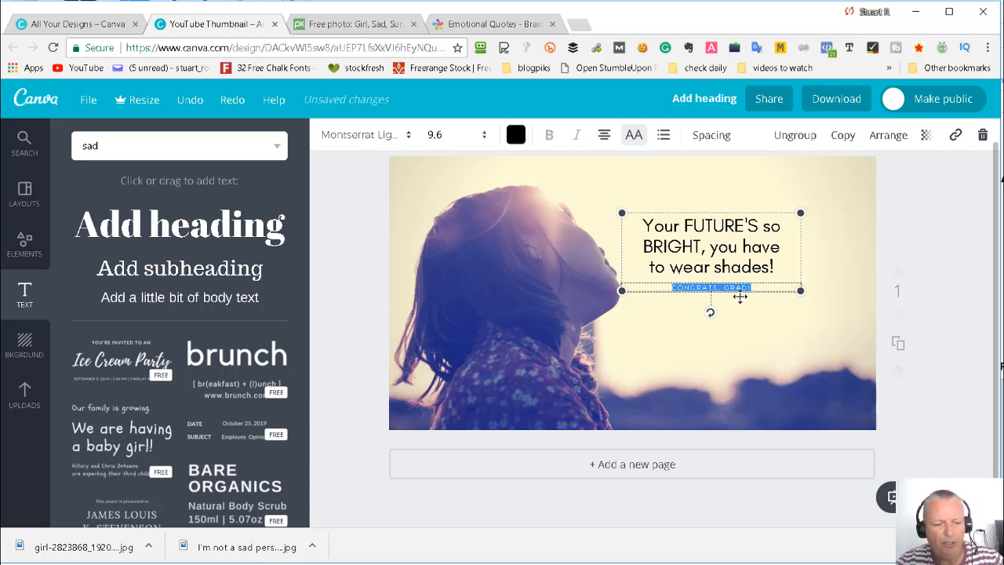
key("BackSpace")
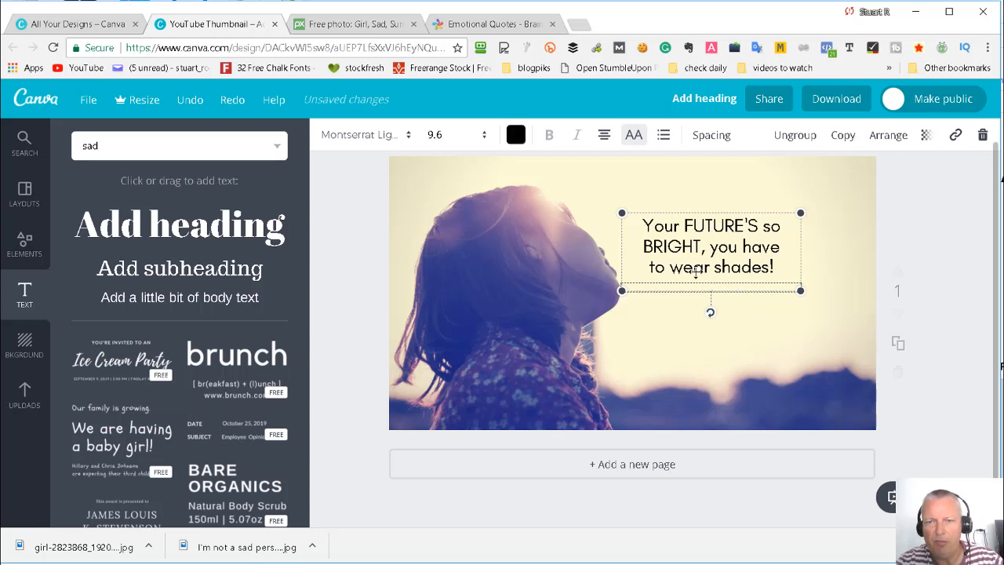
left_click(828, 296)
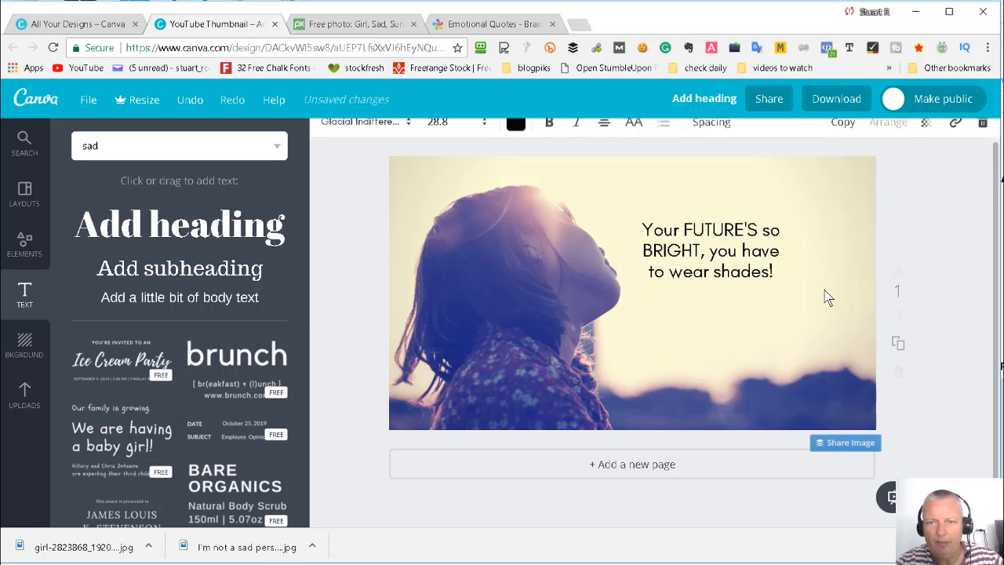
left_click_drag(716, 275, 739, 268)
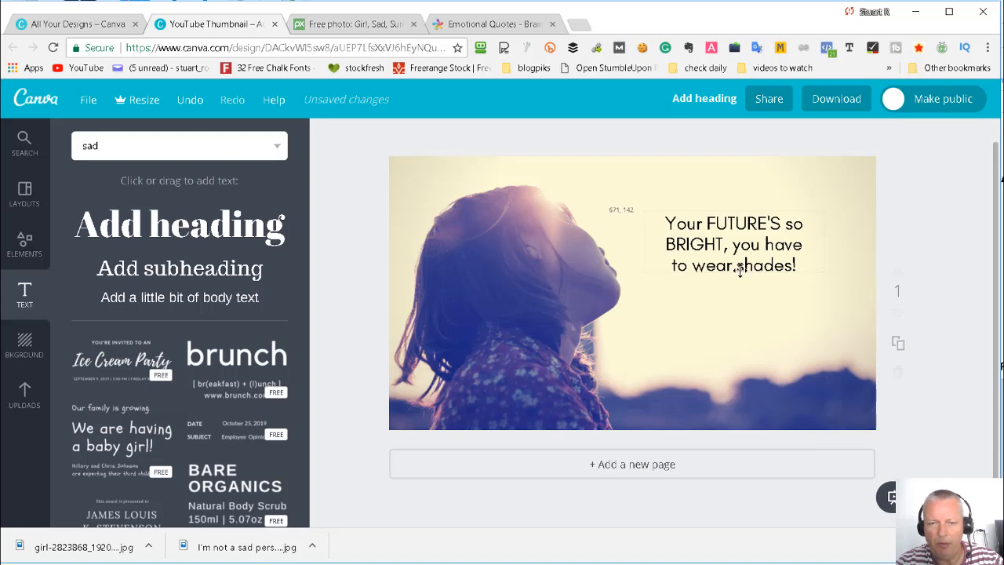
- Add a separate body text box below the main wording and paste "CONGRATS, GRAD!" into it
left_click(33, 293)
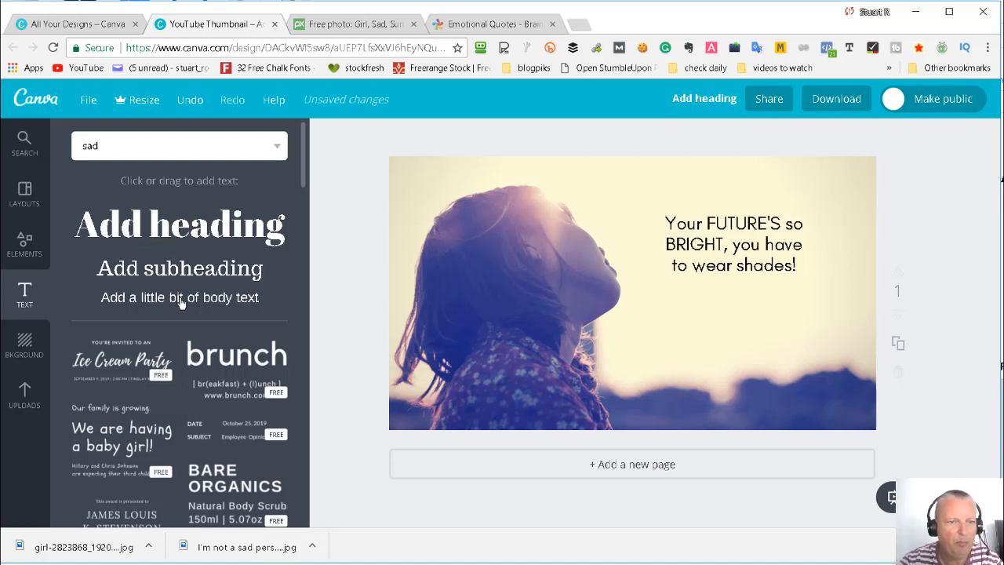
left_click_drag(179, 303, 756, 357)
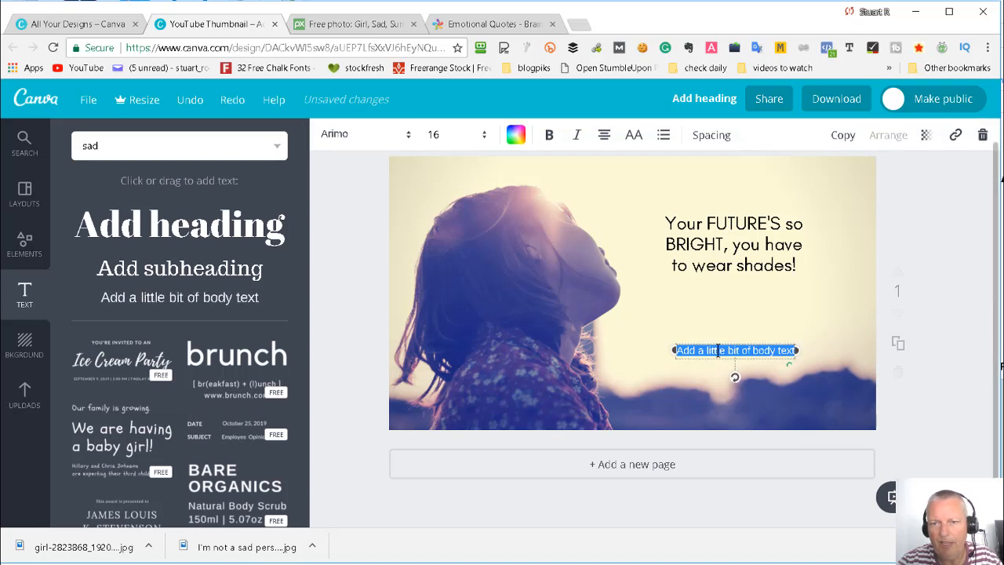
key("ctrl+v")
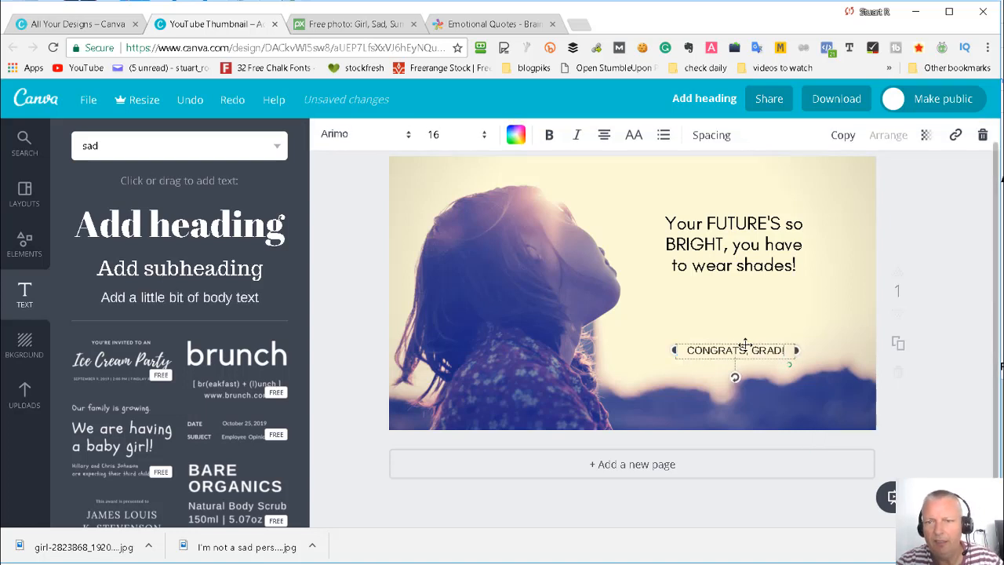
left_click(845, 304)
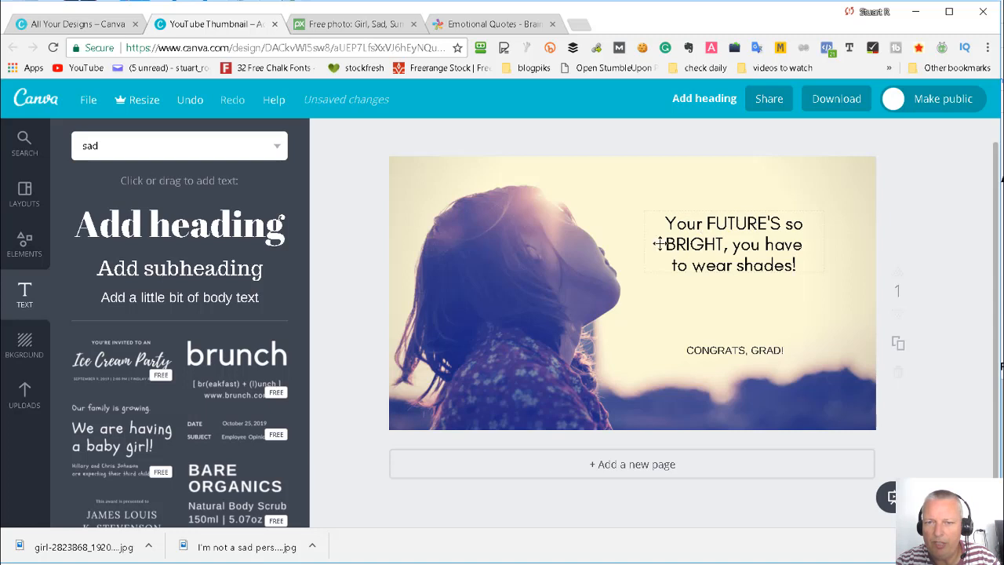
- Replace the design's main text with the quote copied from WordPad: "I'm not a sad person, upset the whole time, but I seem to be quite emotional."
left_click(759, 250)
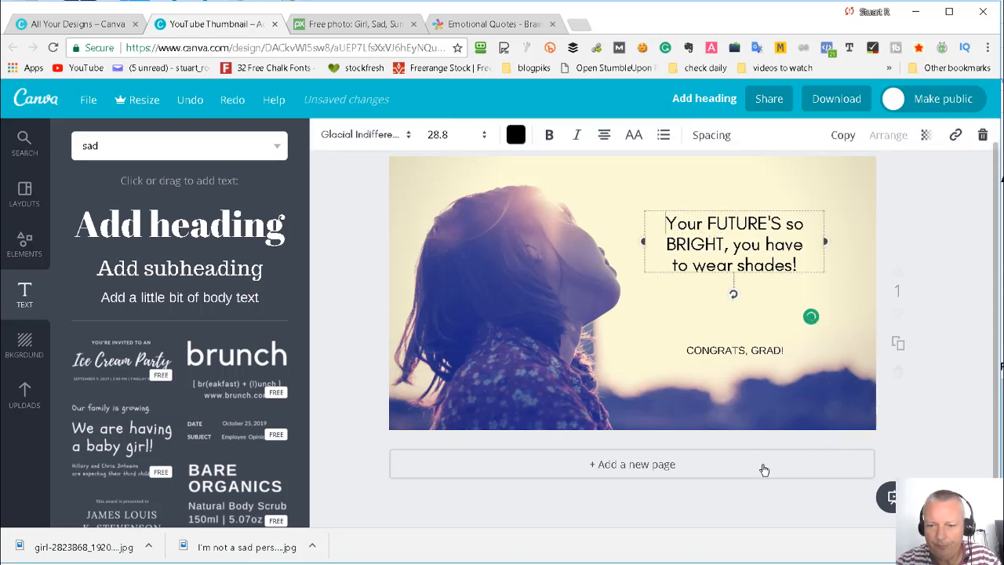
key("alt+Tab")
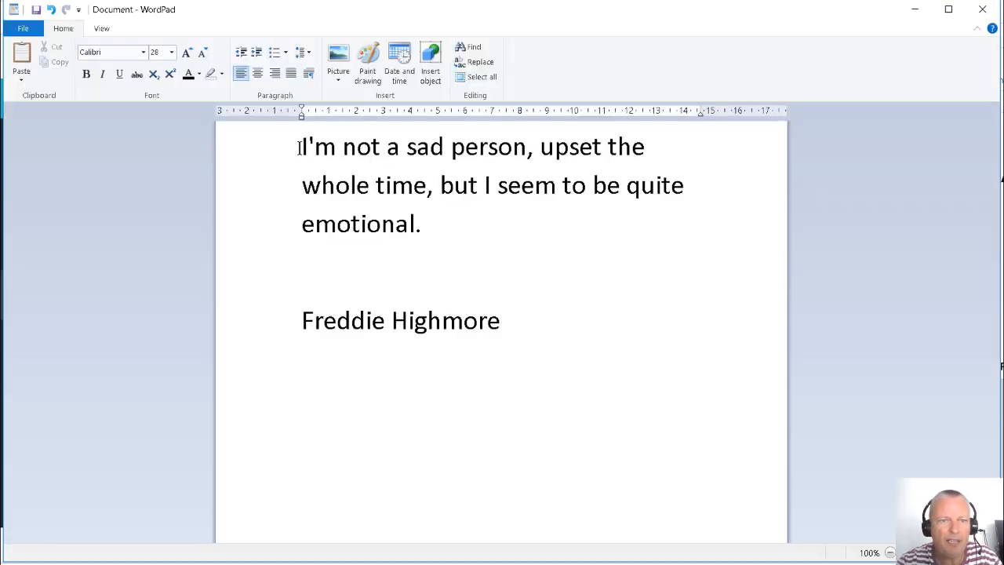
left_click_drag(302, 146, 441, 227)
key("ctrl+c")
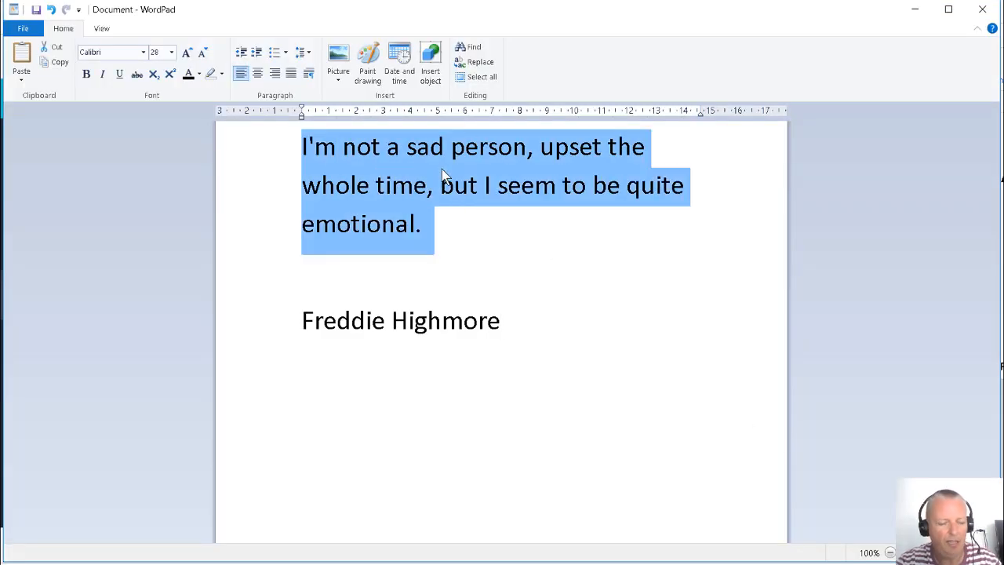
left_click(912, 11)
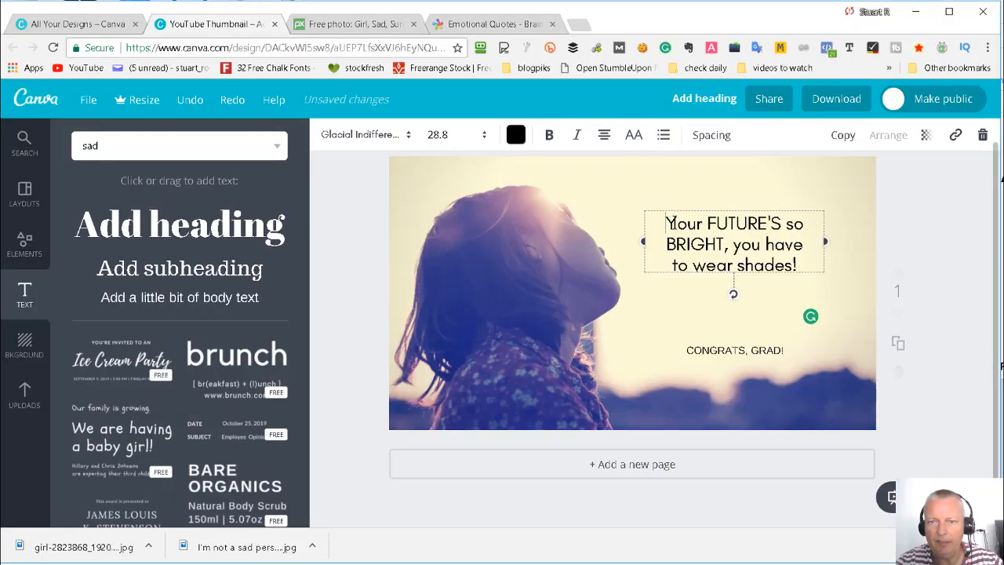
left_click_drag(666, 224, 842, 278)
key("ctrl+v")
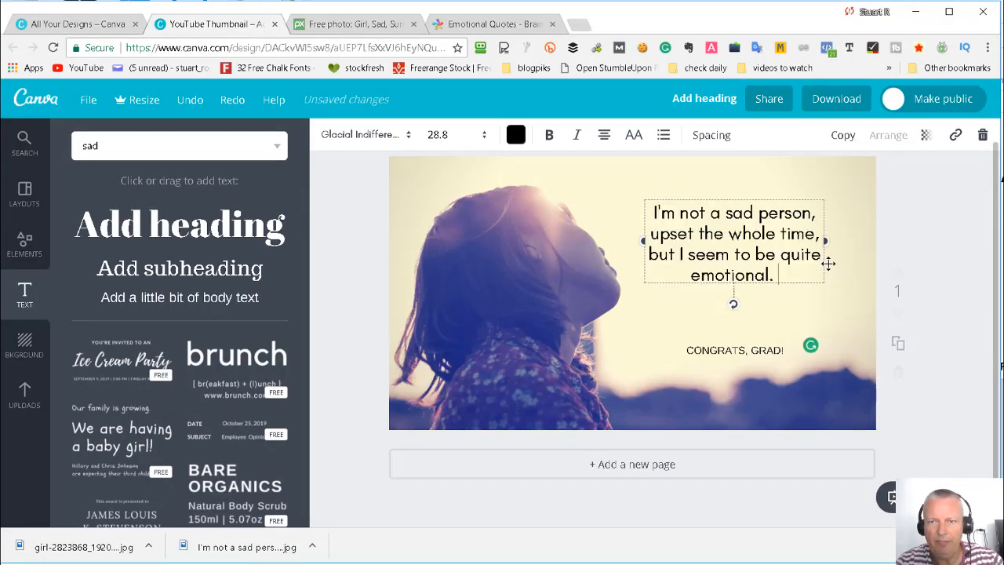
- Replace the full stop at the end of the quote with an exclamation mark
left_click_drag(774, 274, 792, 276)
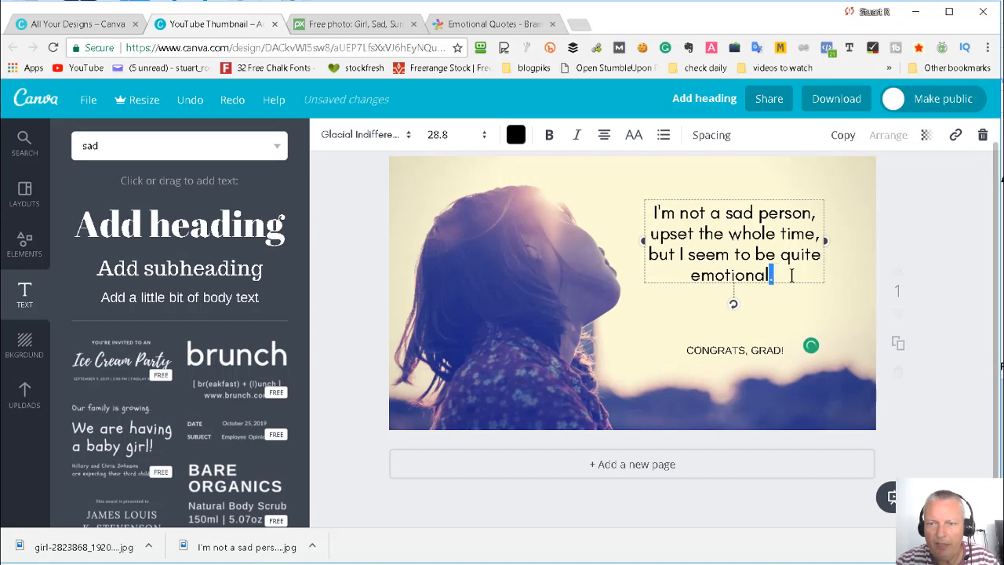
type("!")
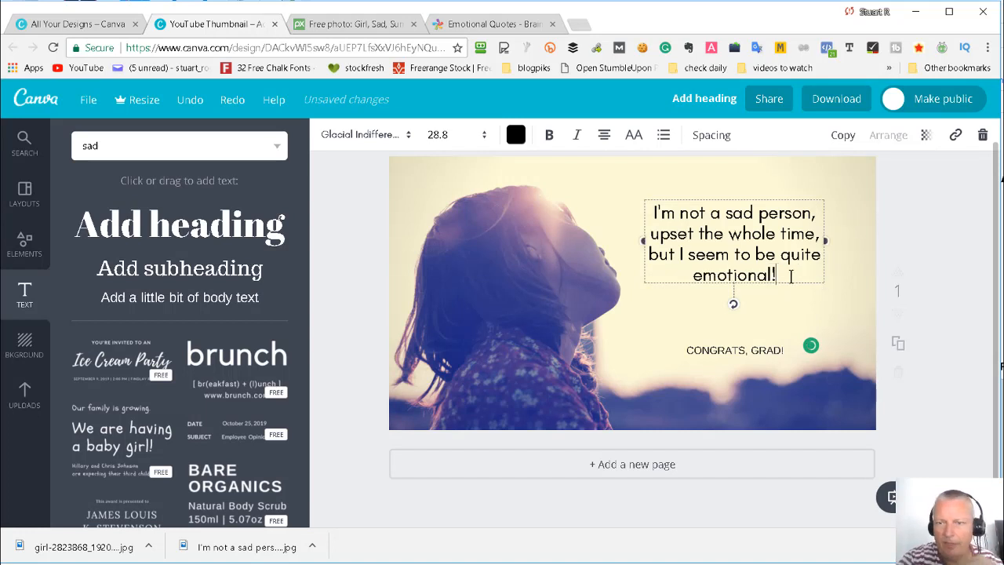
left_click(863, 284)
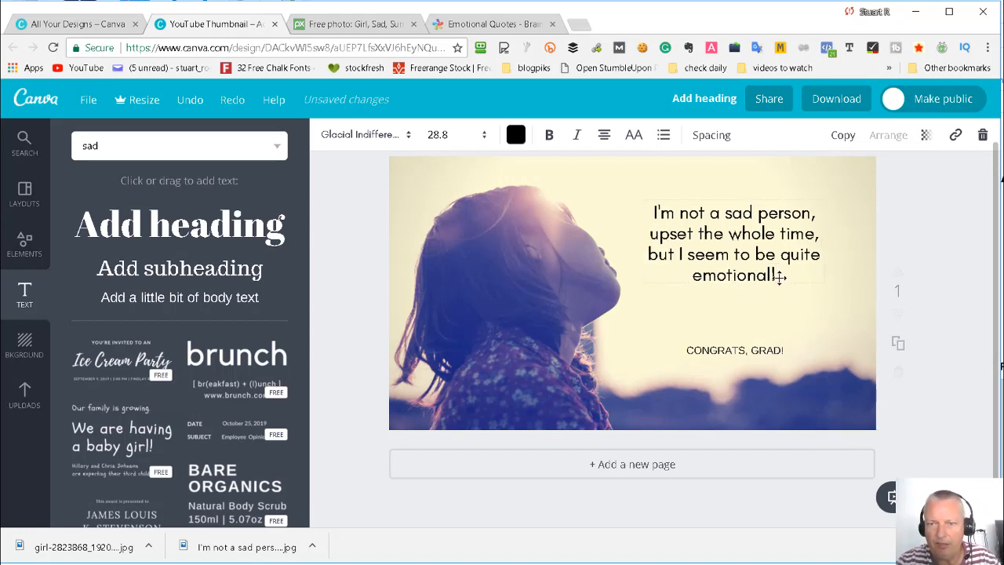
- Rewrite the words "sad" and "emotional" in the quote in capitals as "SAD" and "EMOTIONAL"
double_click(741, 212)
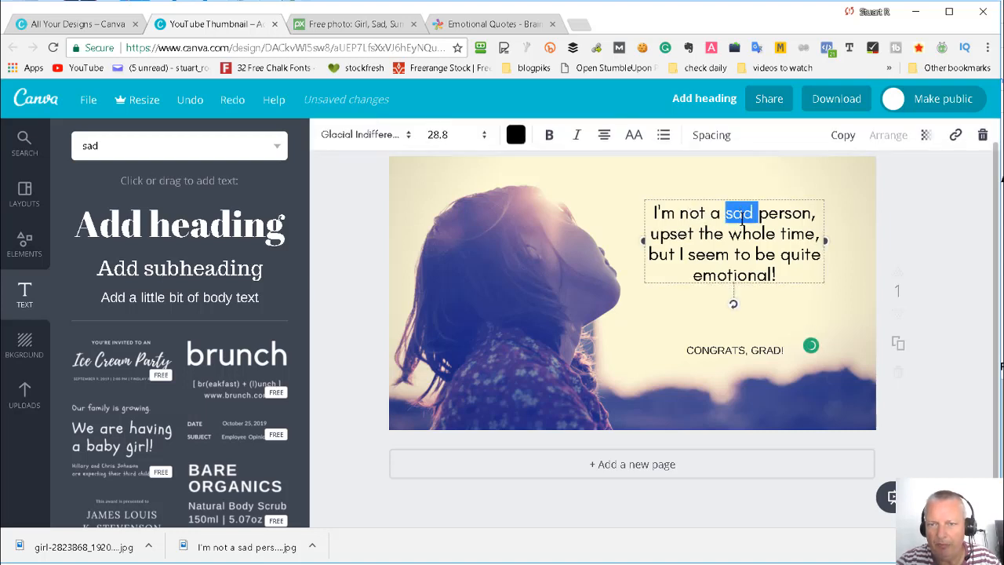
type("SAD")
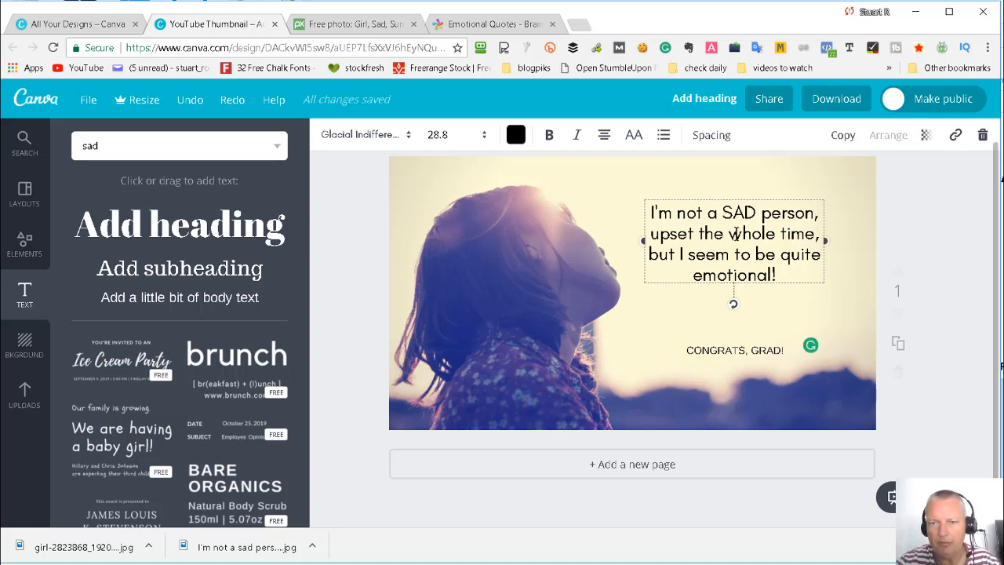
left_click_drag(697, 278, 774, 276)
type("EMO")
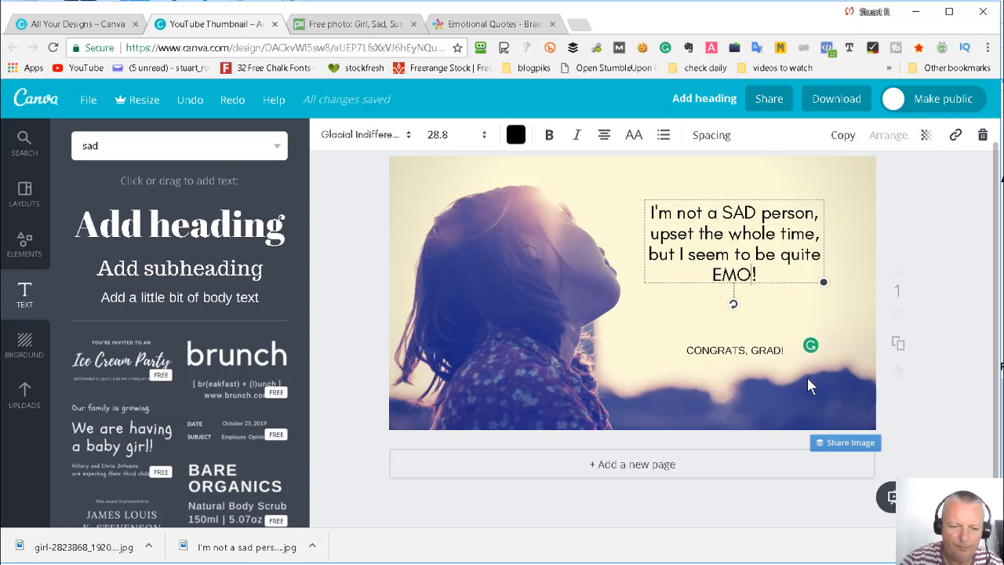
type("TIONA")
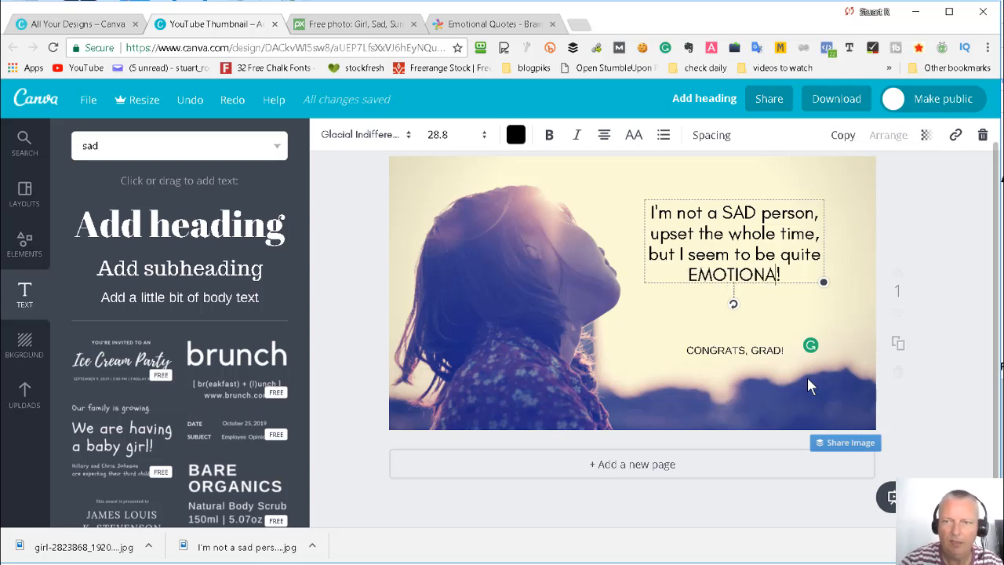
type("L")
left_click(902, 259)
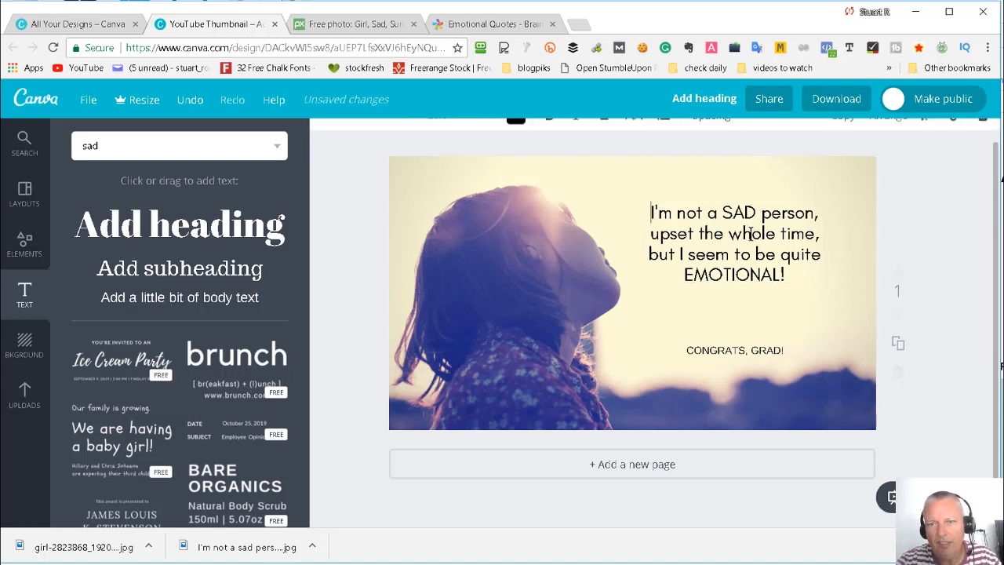
- Try the quote's word "whole" in capitals, and put it back in lowercase
double_click(751, 233)
type("WHOLE")
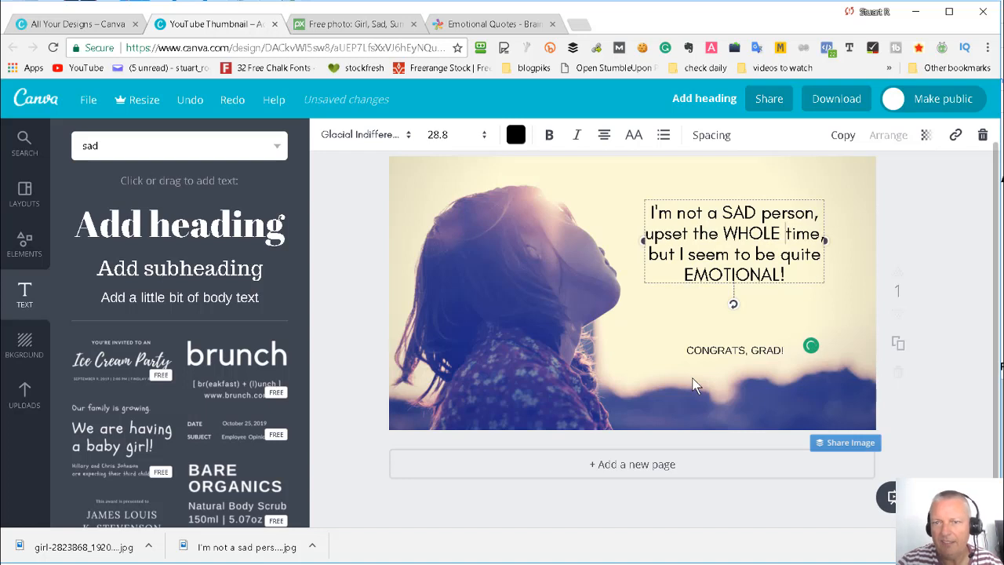
left_click(925, 248)
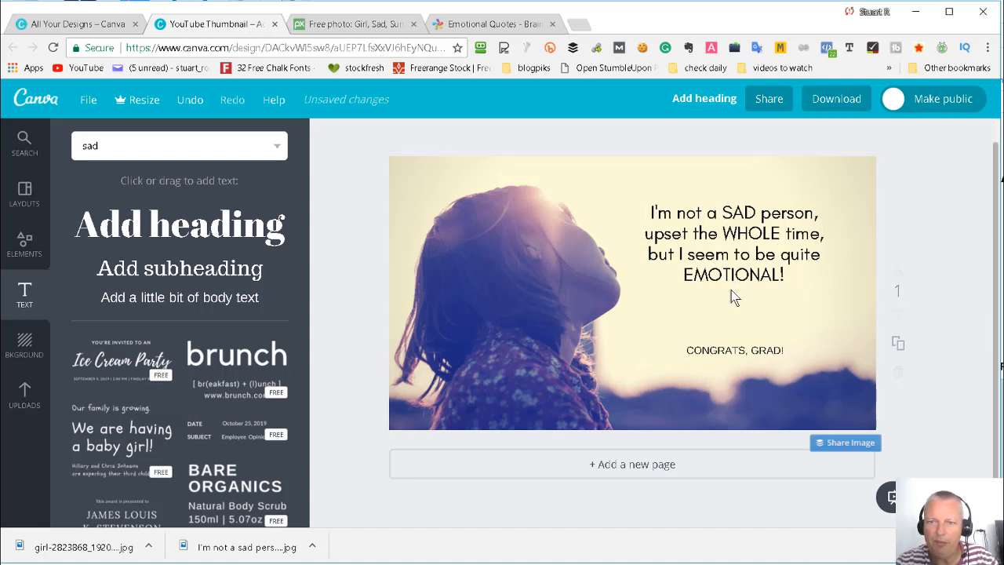
double_click(743, 232)
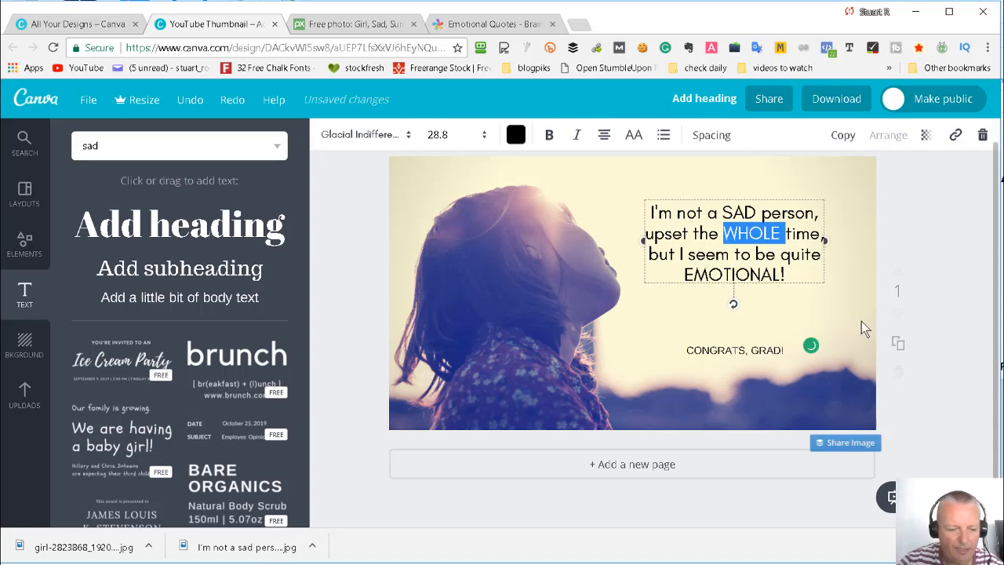
type("whole")
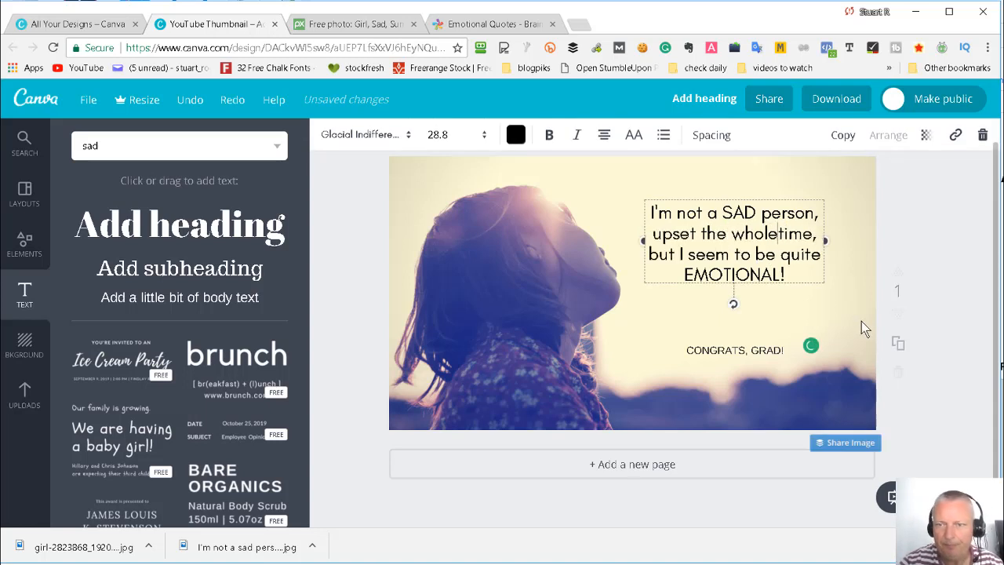
left_click(941, 240)
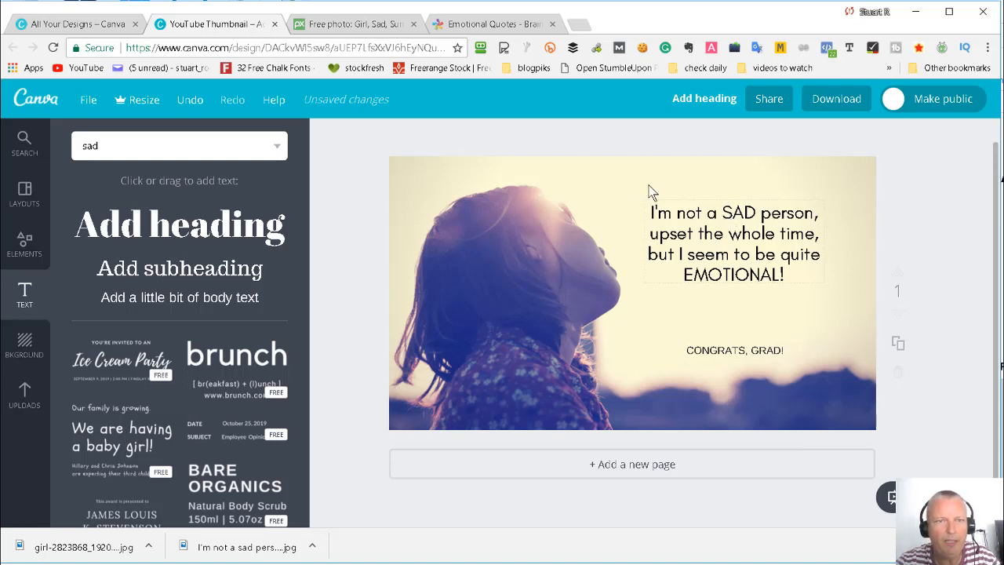
- Enlarge the quote text, trying font size 36 and settling on 42
left_click(691, 210)
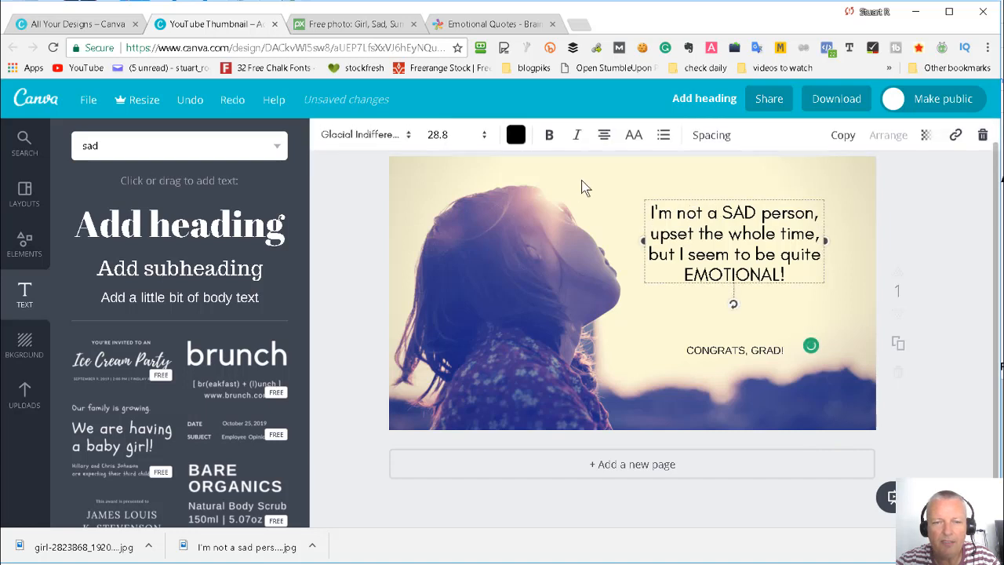
left_click(454, 135)
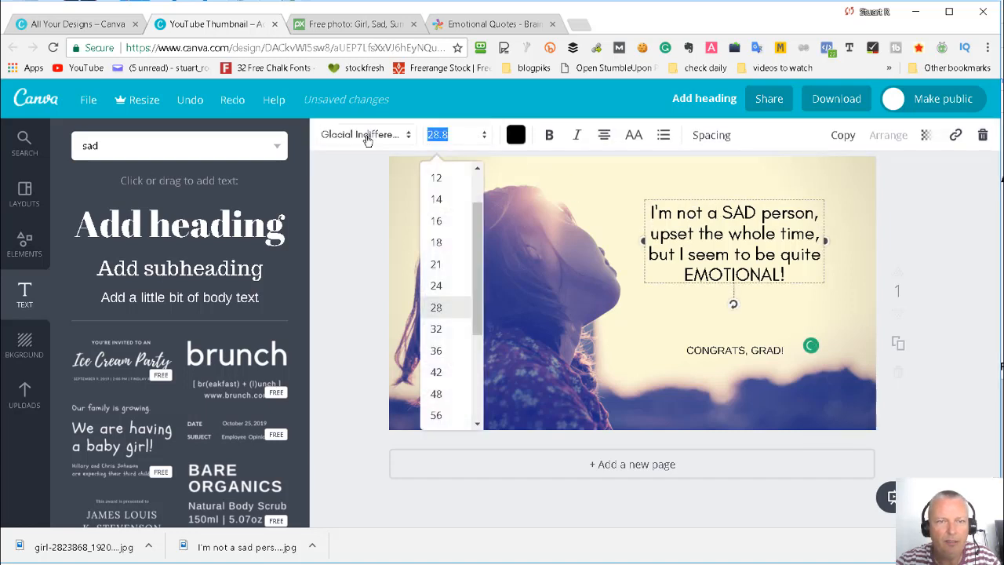
left_click(437, 351)
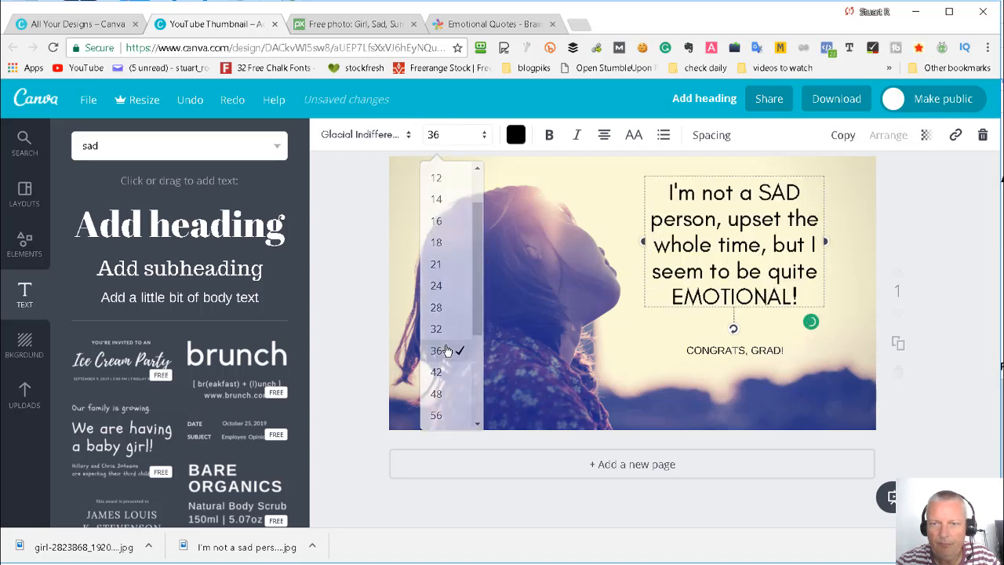
left_click(434, 138)
scroll(438, 337, "down", 1)
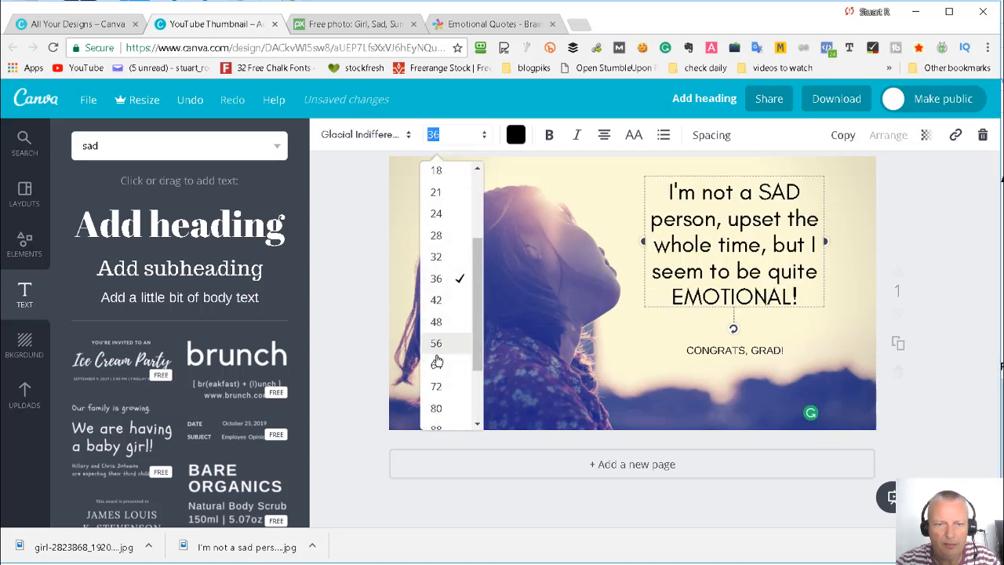
left_click(439, 303)
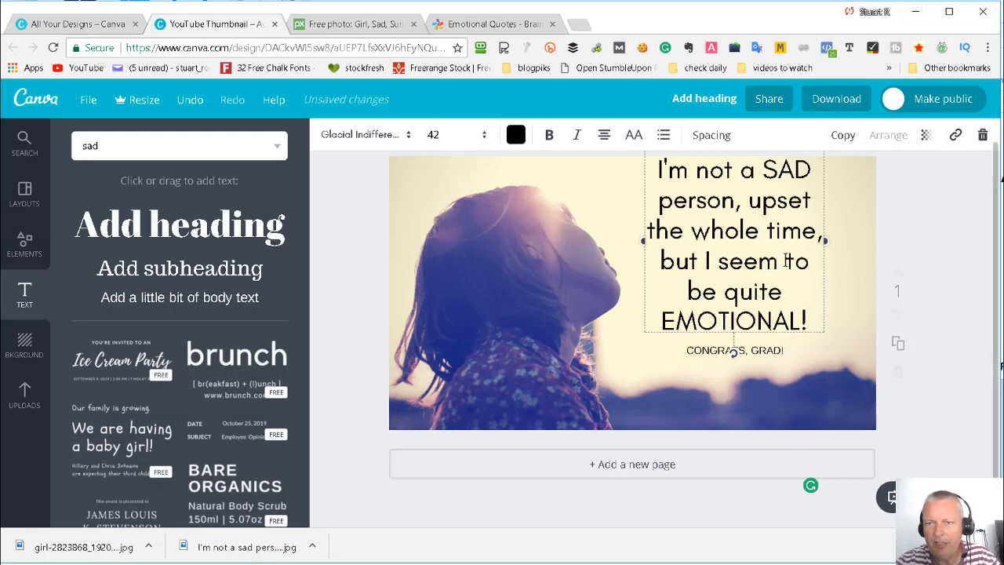
- Widen the quote's text box towards the picture's edge, and place "CONGRATS, GRAD!" well below it near the bottom of the picture
left_click_drag(825, 242, 871, 241)
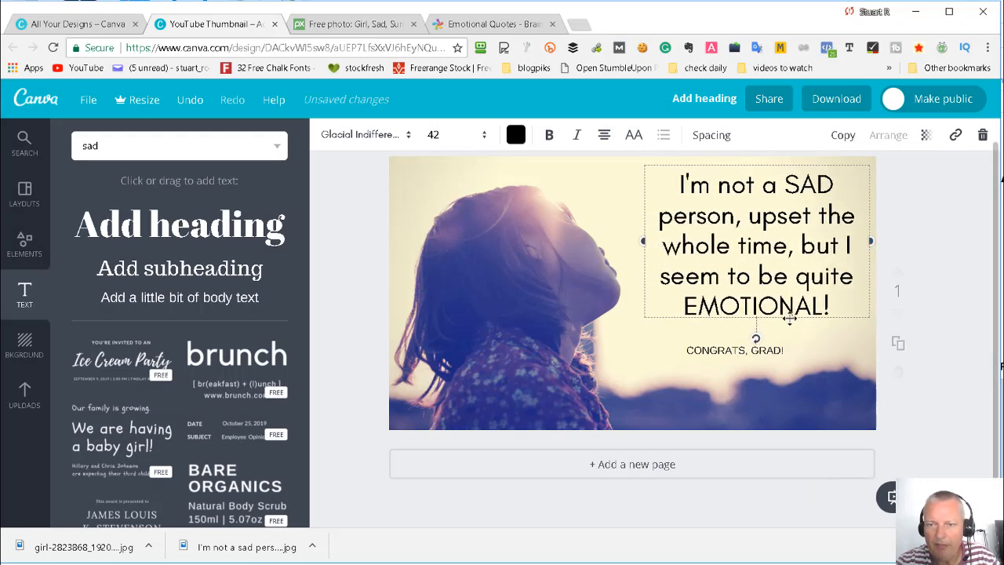
left_click_drag(784, 323, 777, 329)
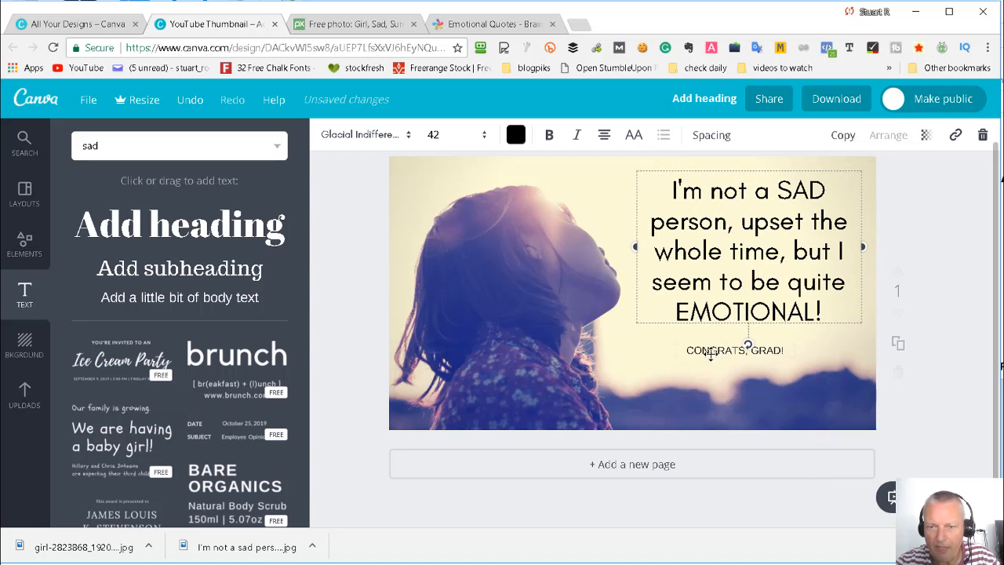
left_click_drag(711, 355, 758, 409)
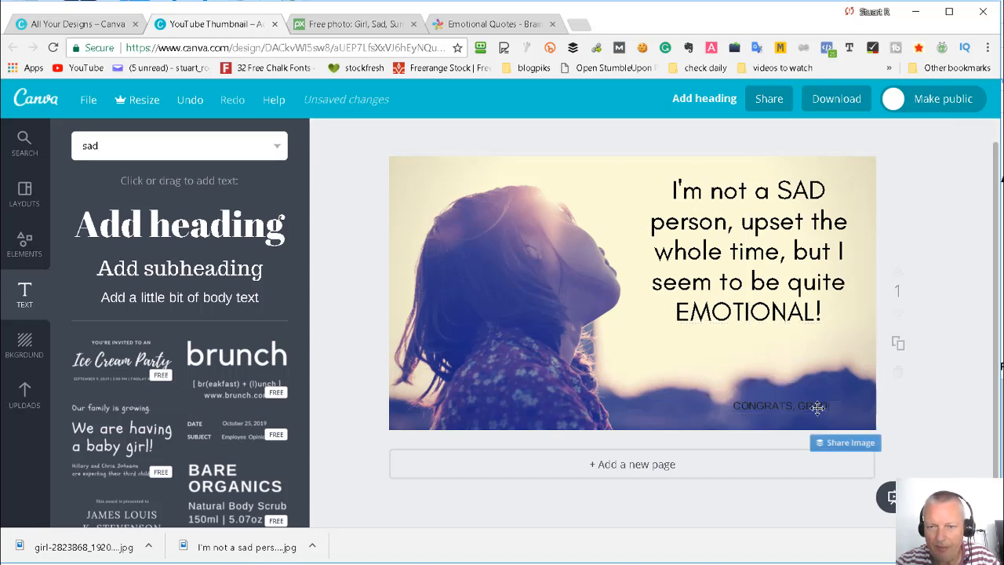
left_click_drag(709, 320, 703, 327)
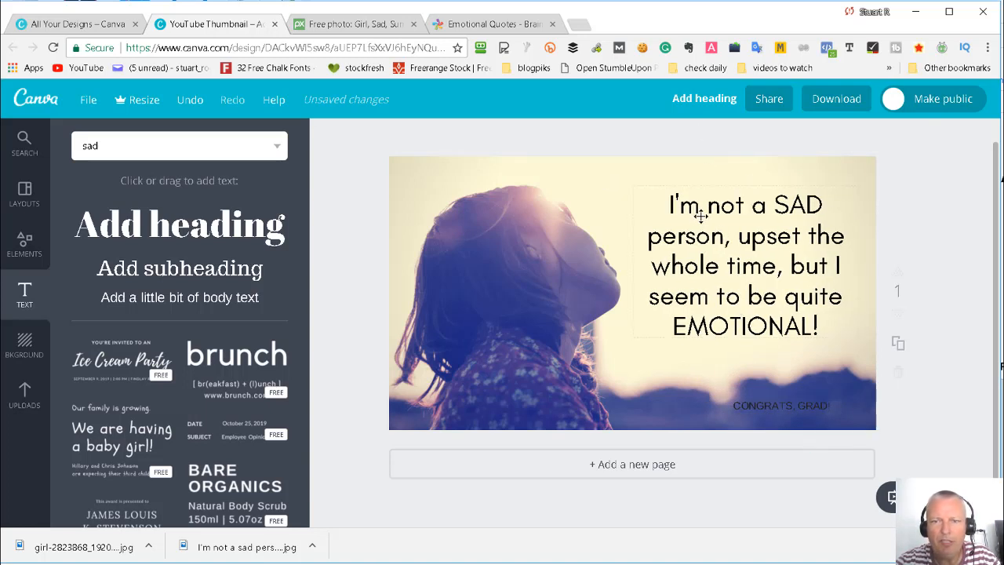
- Set the quote's letter spacing to 30 and its line height to 1.27
left_click(733, 221)
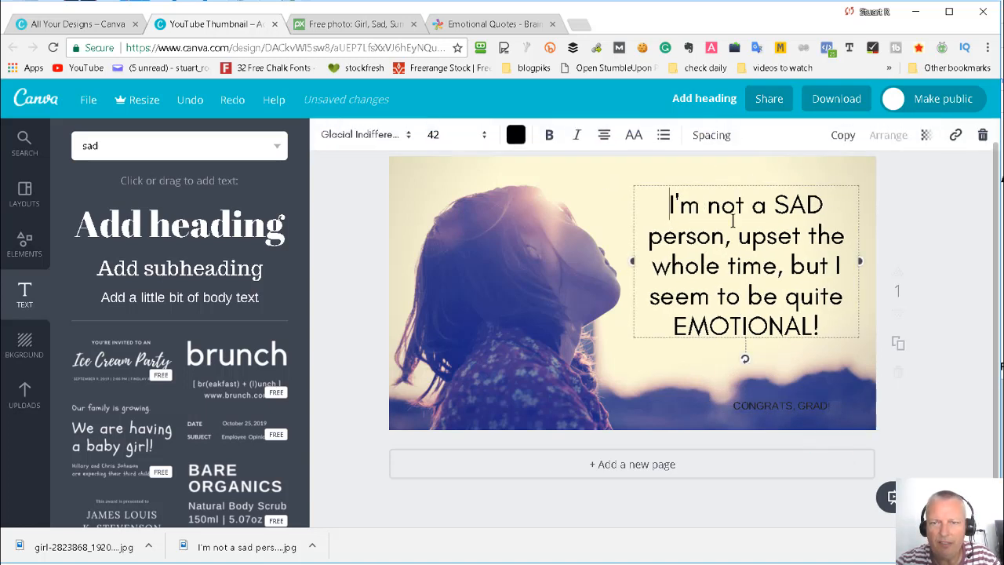
left_click(709, 137)
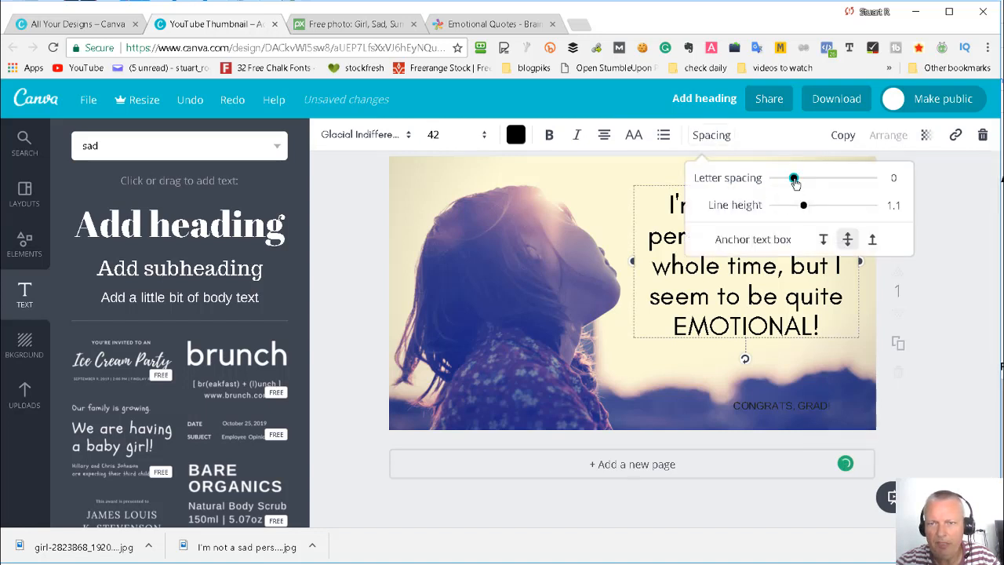
left_click_drag(793, 180, 798, 183)
left_click_drag(805, 206, 813, 207)
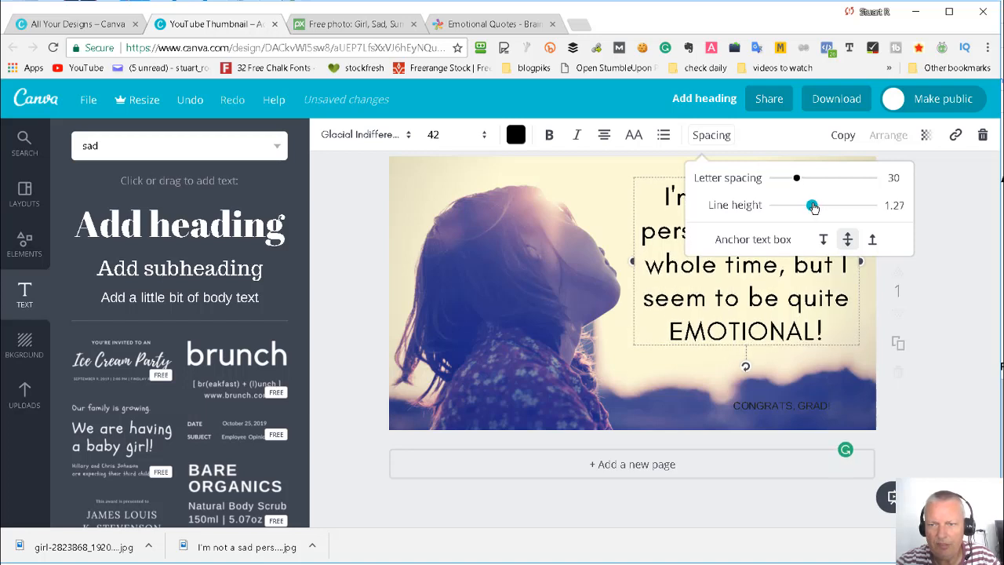
- Fine-tune the edge of the quote's text box nearest the girl's face, and shift the quote slightly up and away from her
left_click(631, 260)
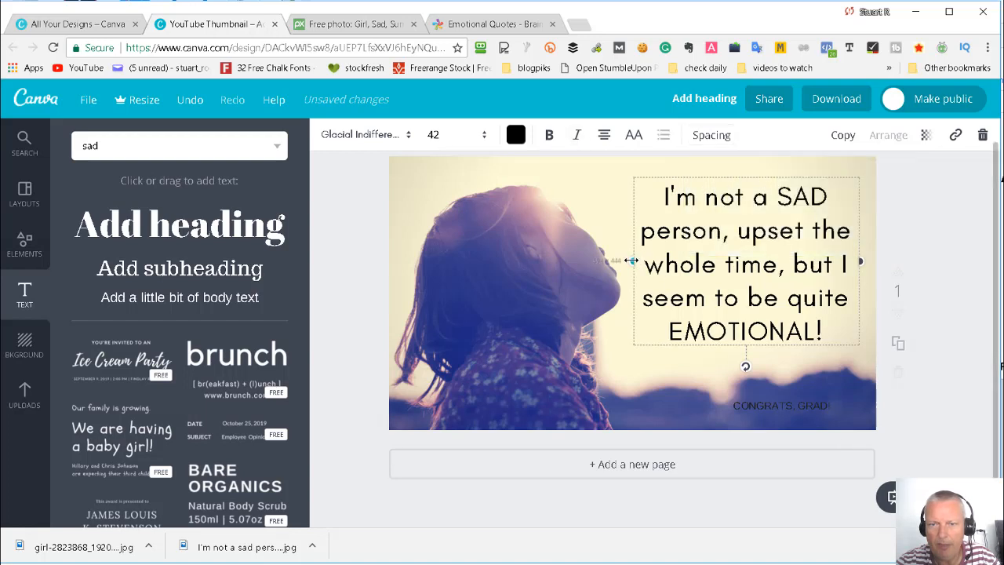
left_click_drag(631, 260, 632, 262)
left_click(912, 253)
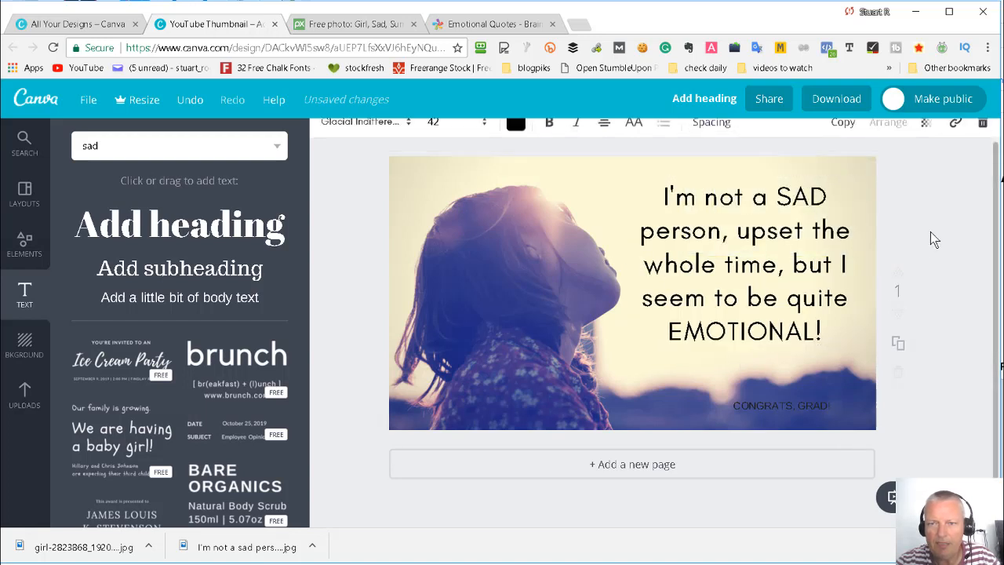
left_click_drag(766, 266, 771, 265)
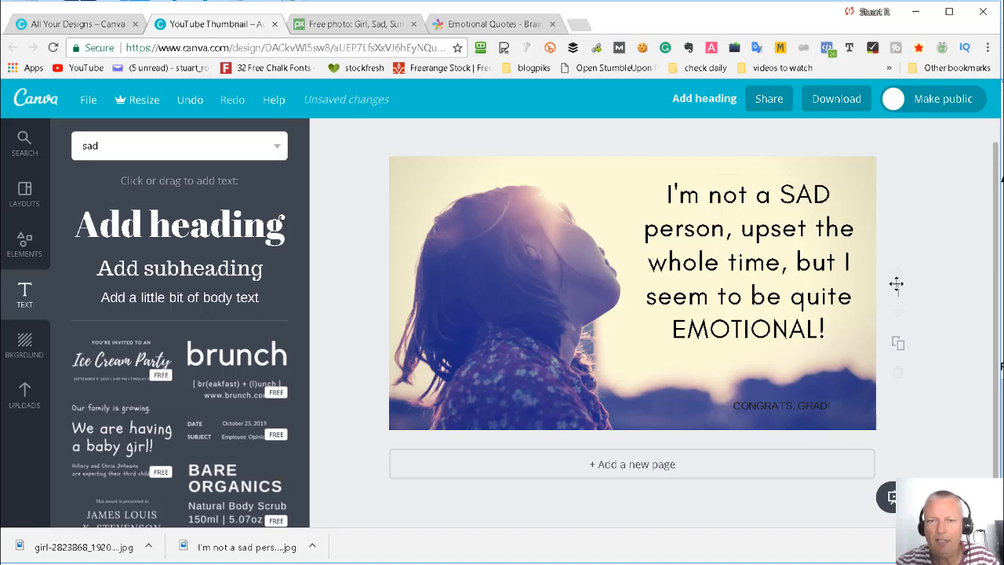
left_click(679, 267)
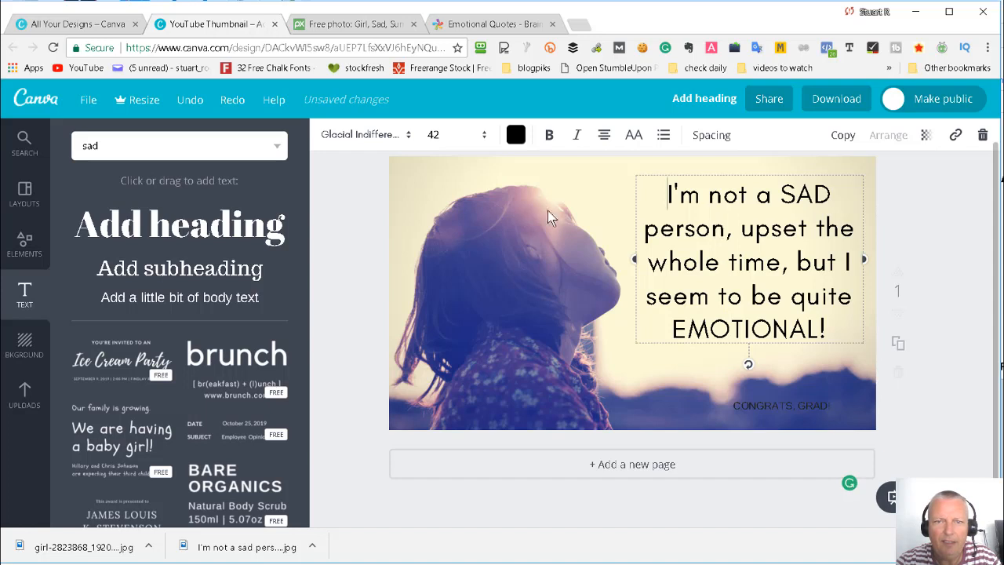
left_click(516, 135)
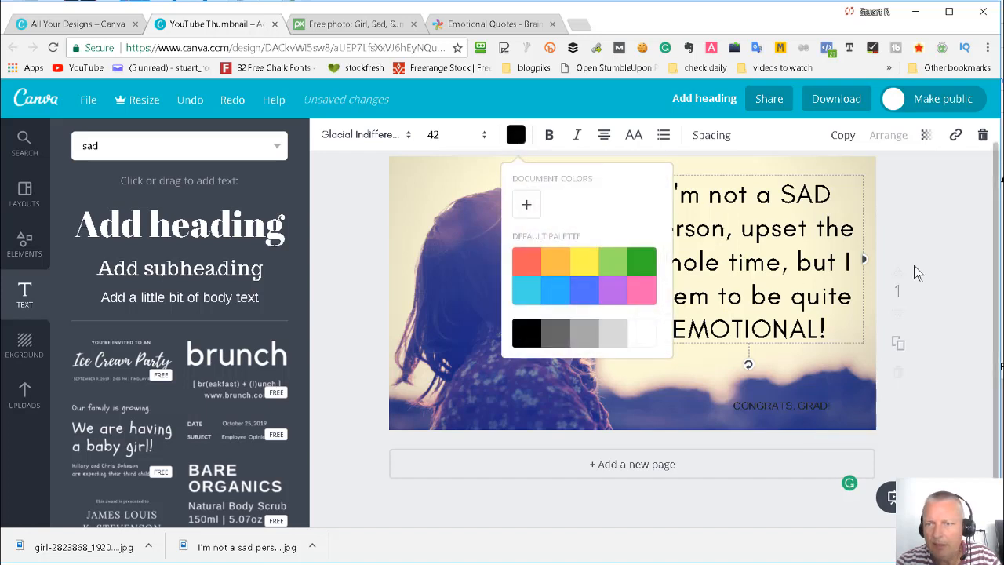
left_click(808, 265)
left_click(762, 355)
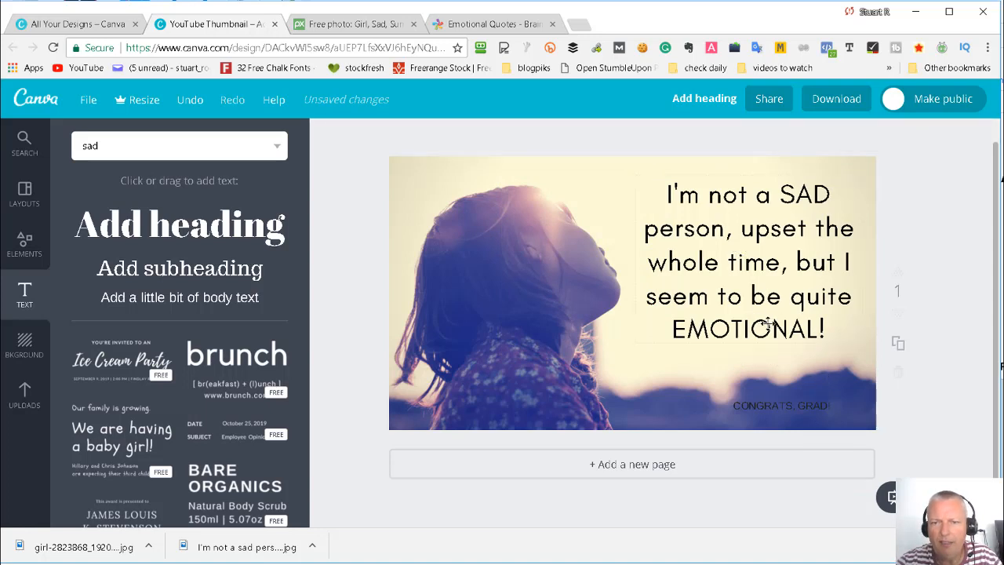
- Change the quote's text color to the custom dark brown 211509
left_click(765, 326)
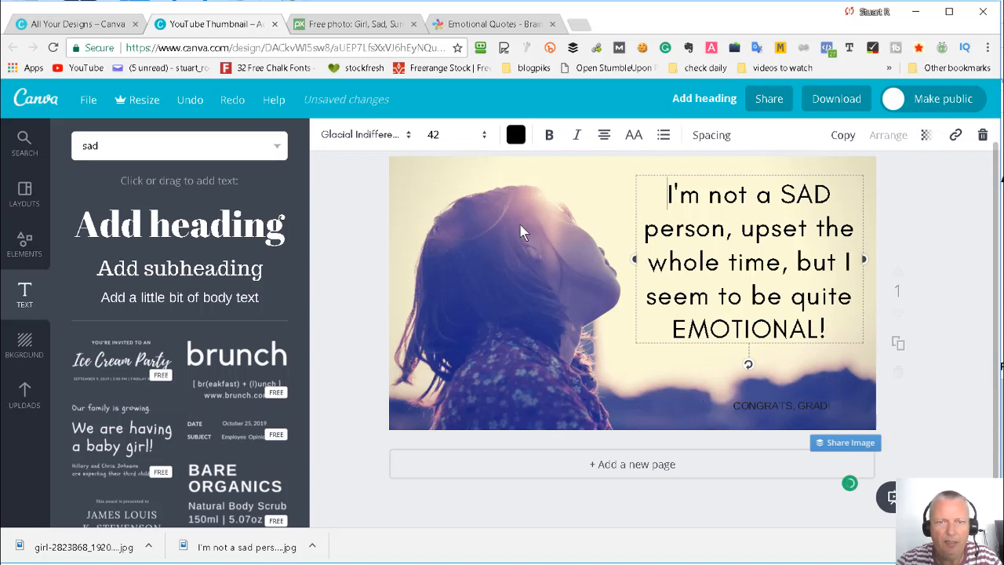
left_click(515, 134)
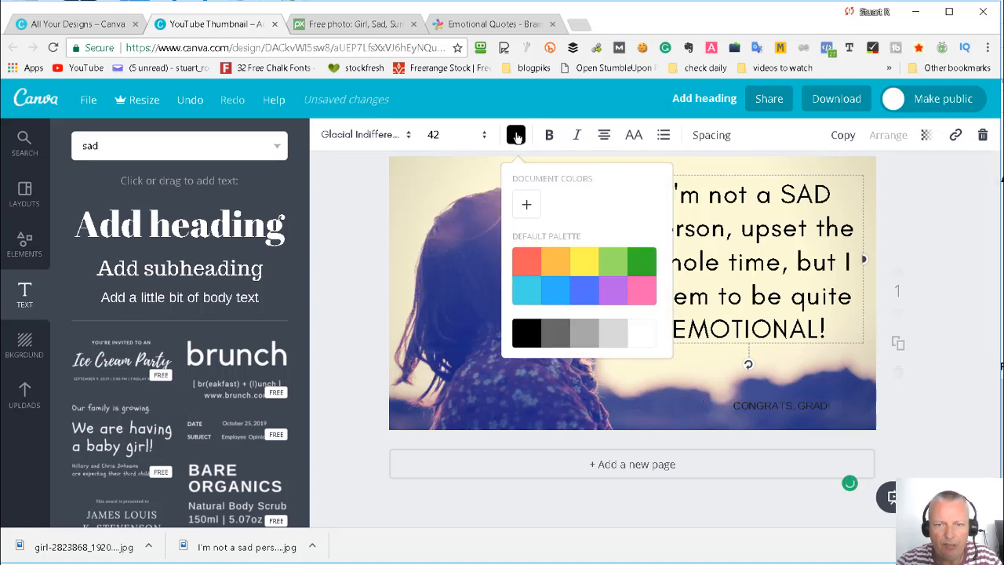
left_click(526, 206)
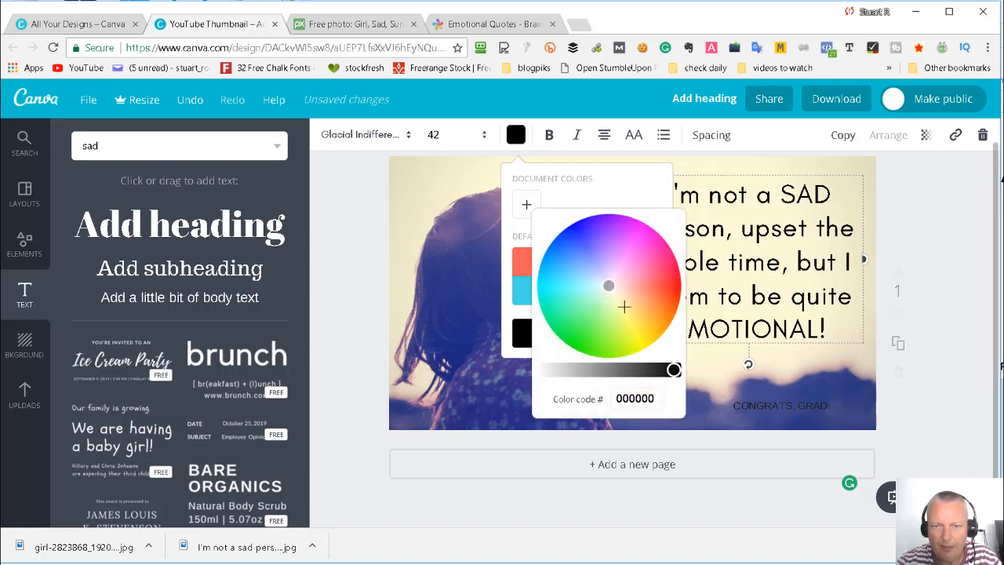
left_click_drag(623, 306, 648, 309)
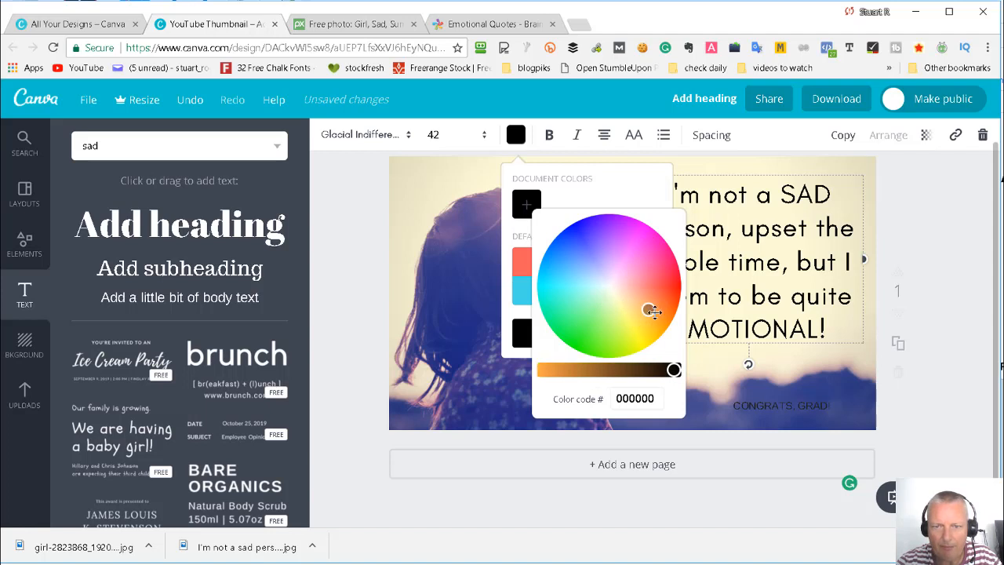
mouse_move(674, 370)
left_mouse_down()
mouse_move(556, 368)
mouse_move(694, 370)
mouse_move(661, 368)
left_mouse_up()
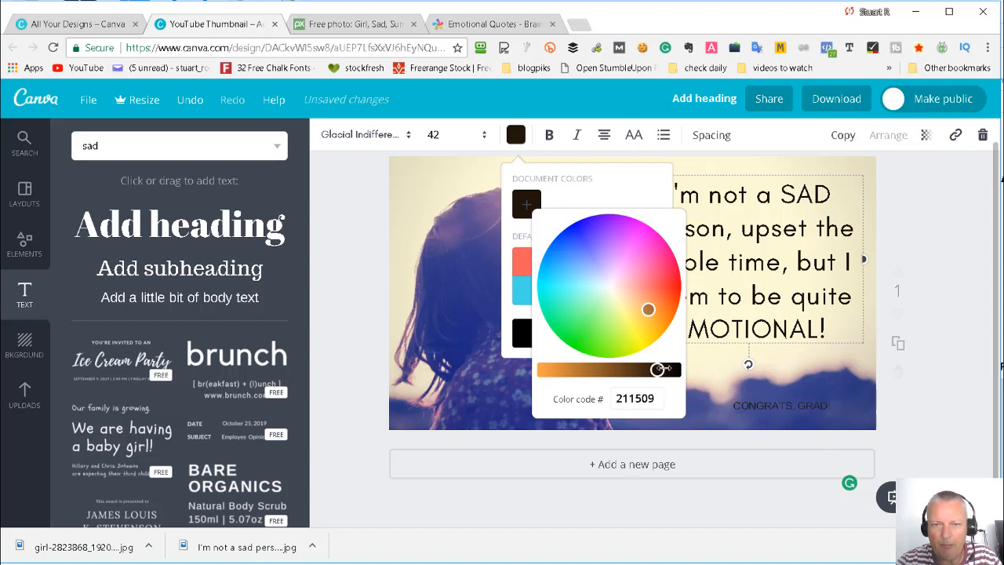
left_click(925, 268)
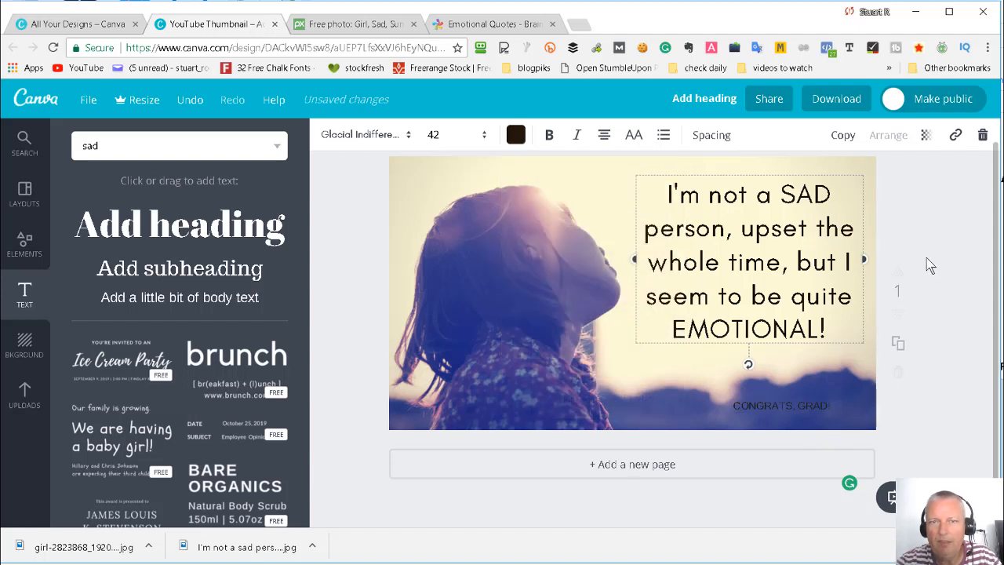
- Make the quote bold, and adjust its text box by widening it towards the girl's face and nudging it slightly down
left_click(550, 135)
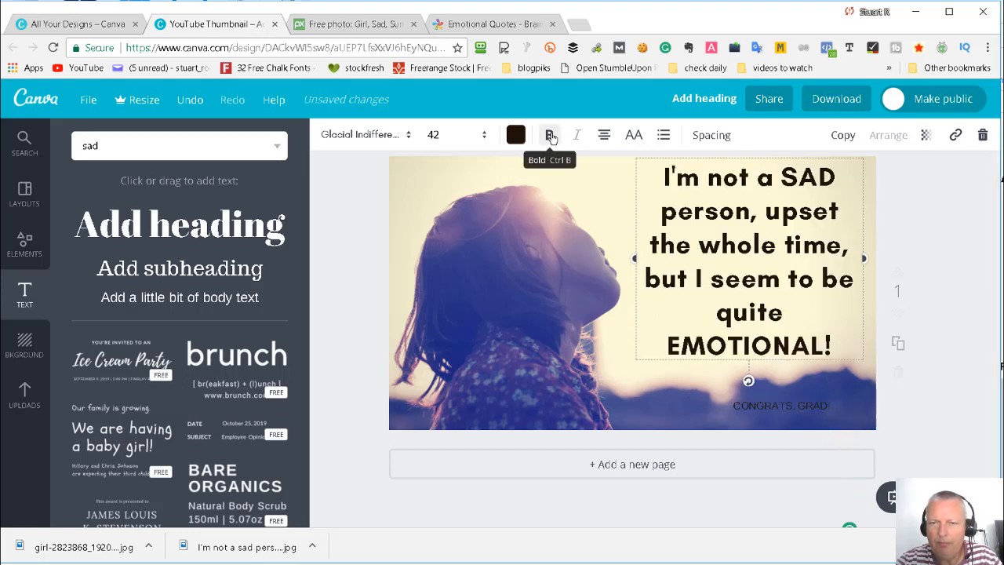
left_click_drag(634, 259, 615, 263)
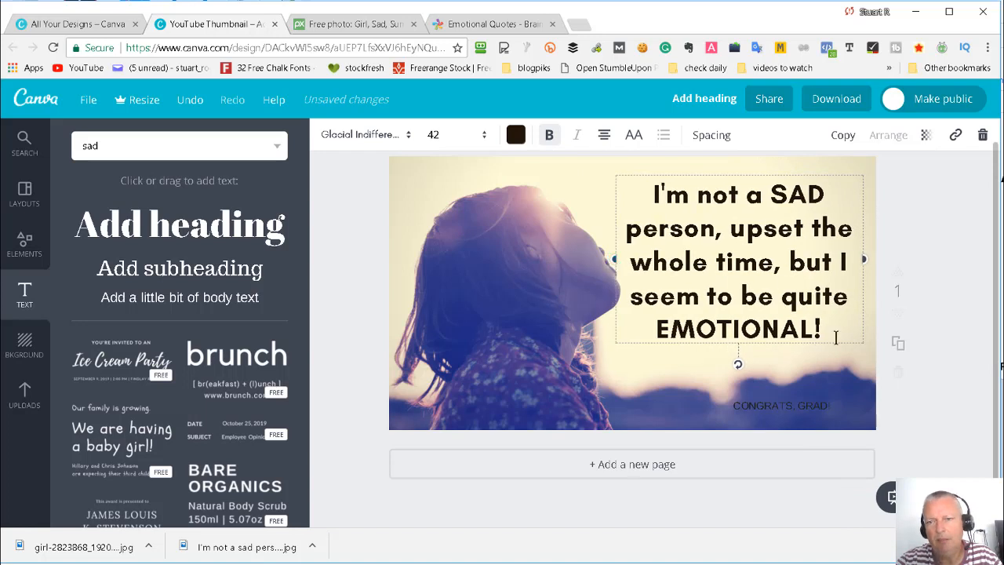
left_click_drag(842, 345, 846, 350)
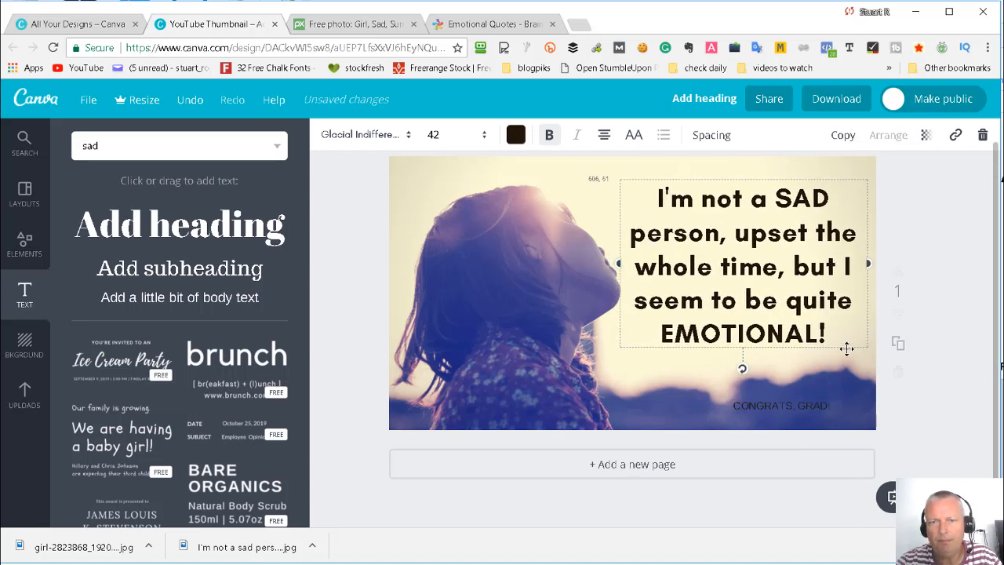
left_click(941, 322)
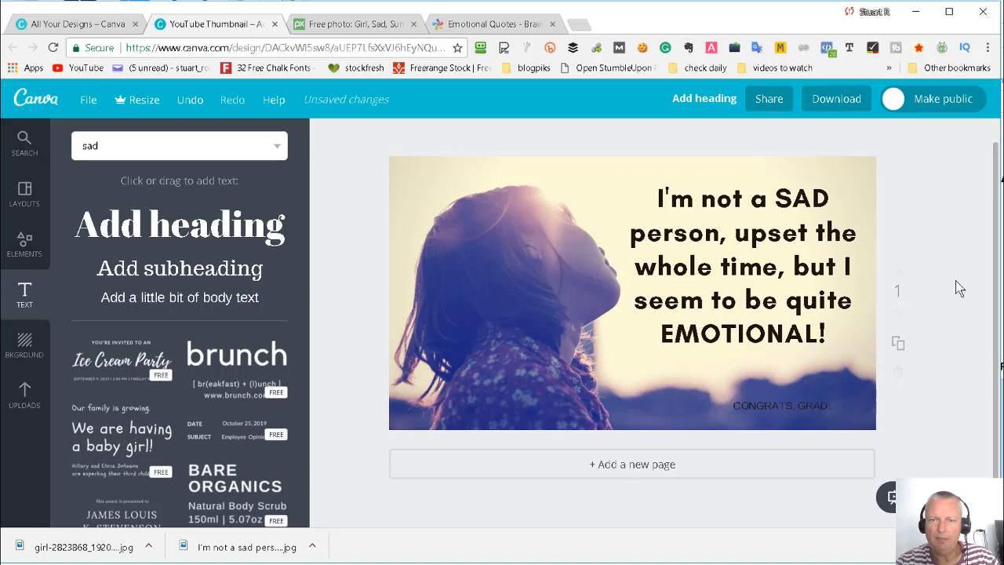
- Remove the bold formatting from the quote
left_click(746, 342)
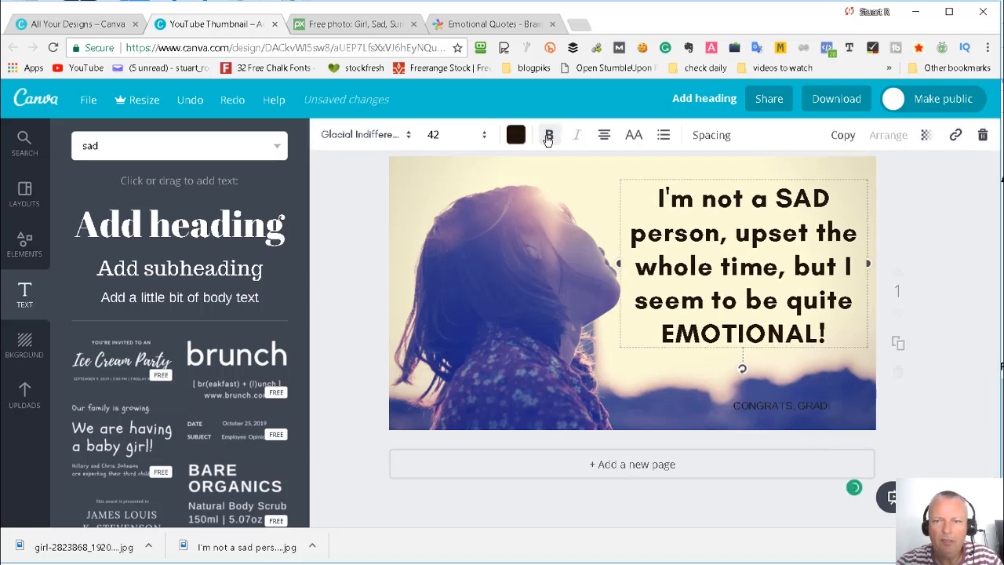
left_click(549, 136)
left_click(984, 277)
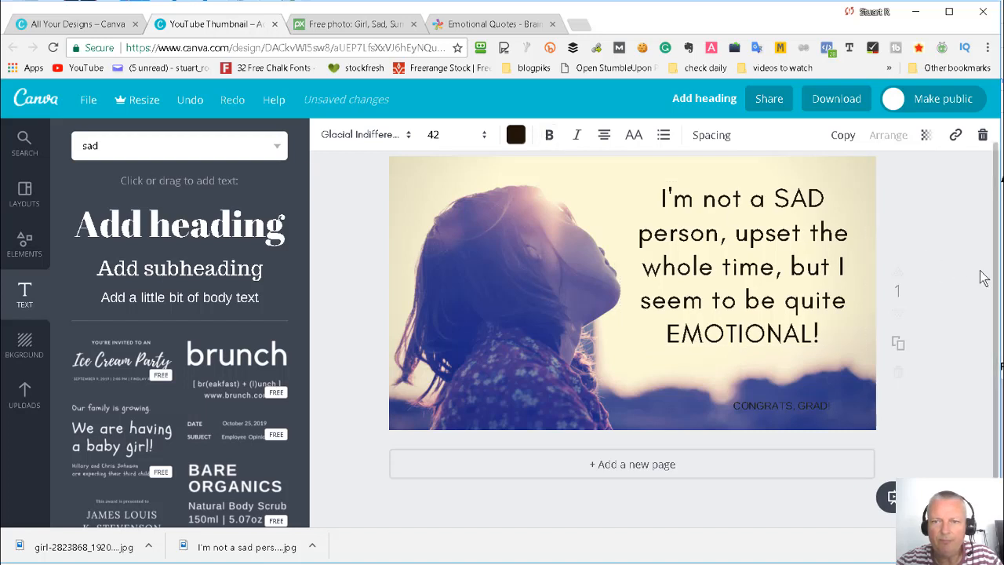
- Try the fonts Abril Fatface, Aileron Heavy and Alfa Slab One on the quote
left_click(758, 238)
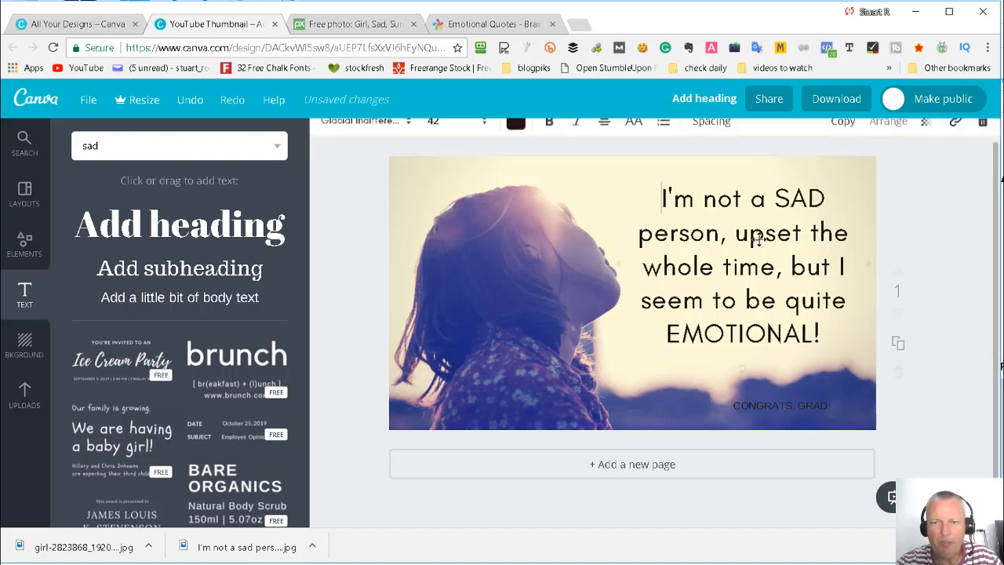
left_click(407, 138)
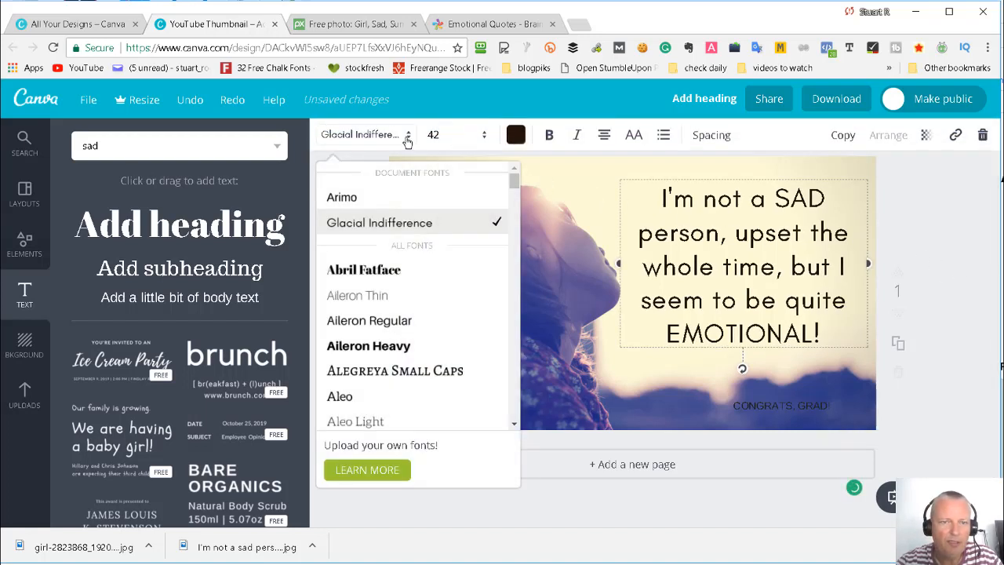
left_click(368, 276)
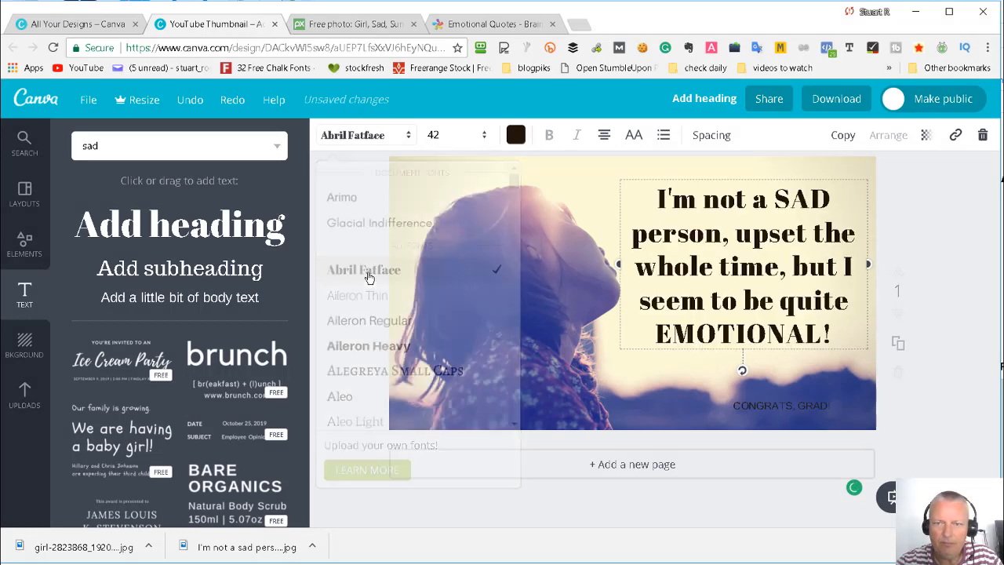
left_click(406, 137)
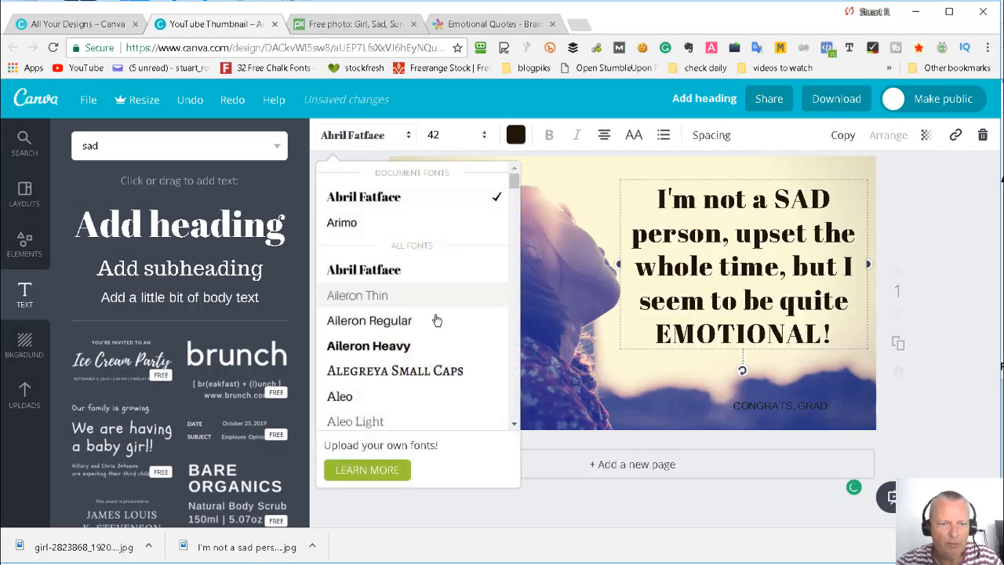
left_click(411, 346)
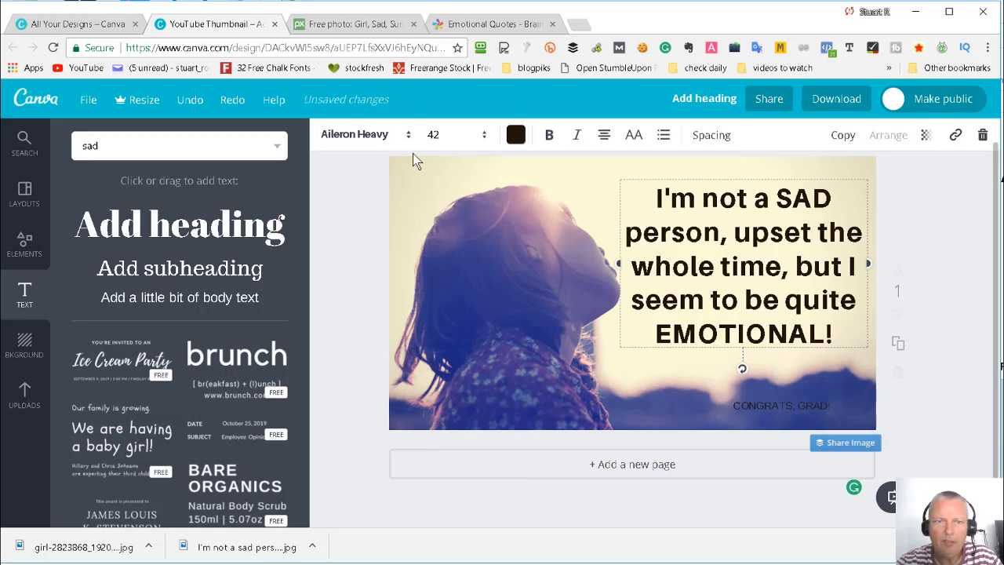
left_click(406, 135)
scroll(416, 317, "down", 3)
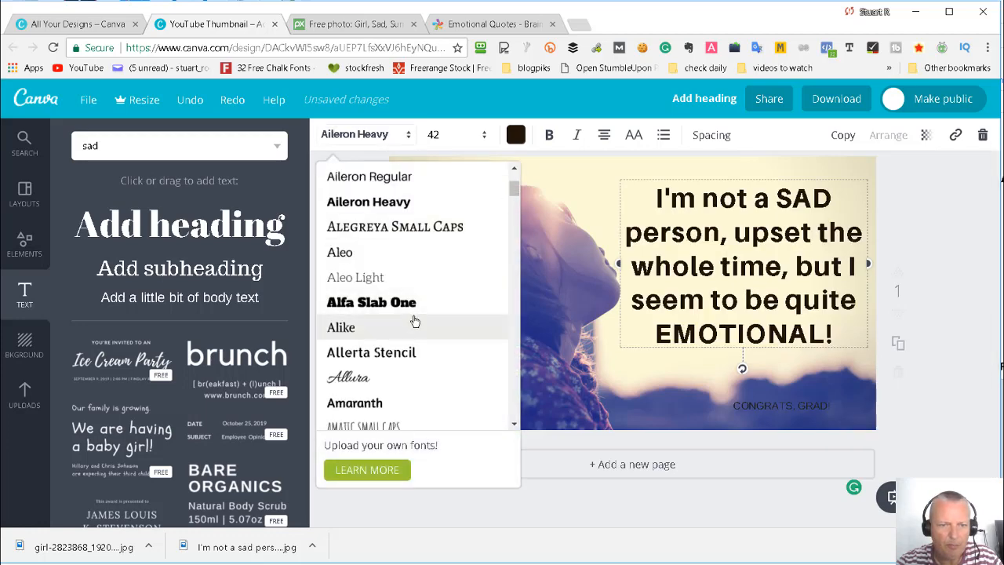
left_click(412, 306)
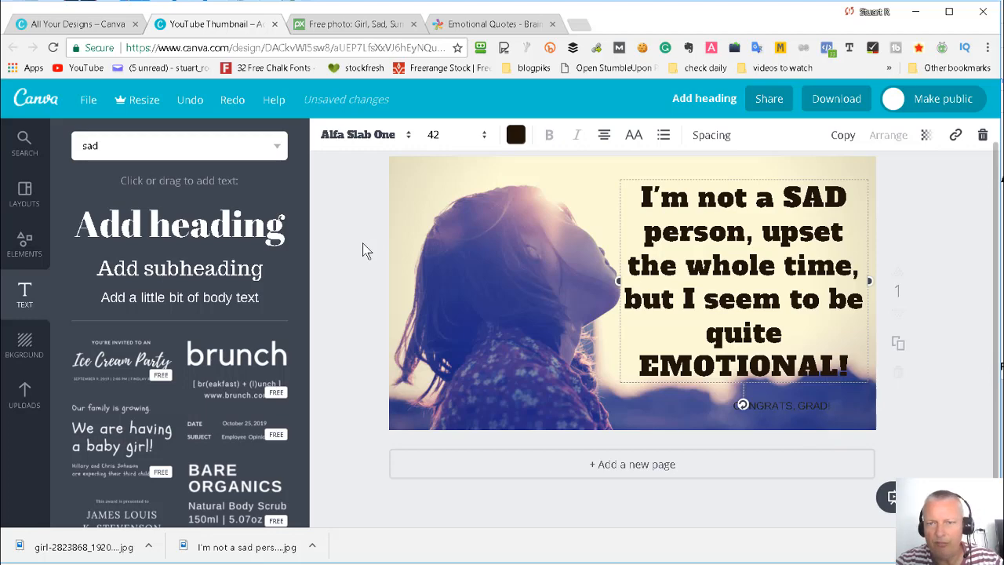
- Undo the quote's font trials together with its bold formatting, text box adjustments and custom color
key("ctrl+z")
key("ctrl+z")
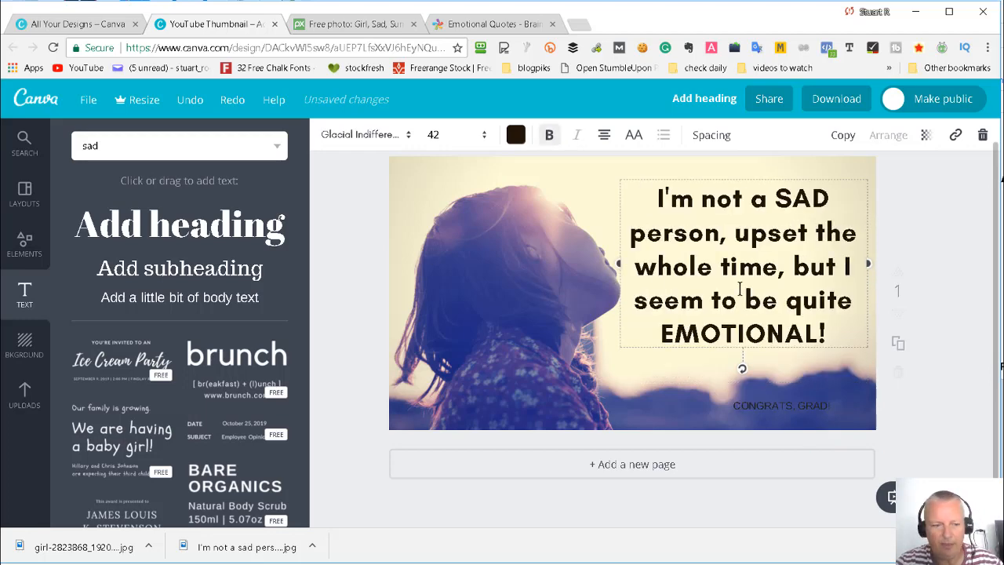
key("ctrl+z")
key("ctrl+z")
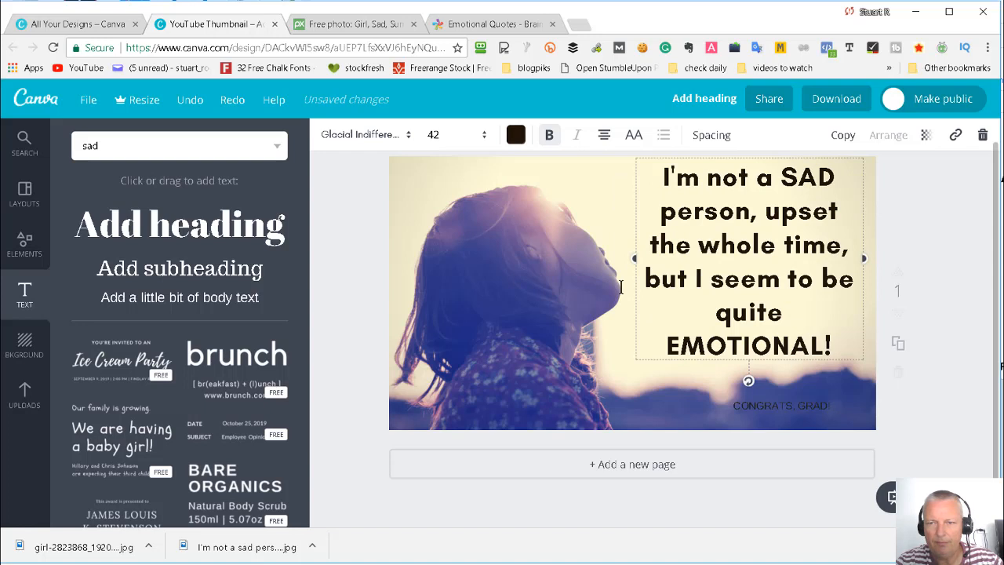
key("ctrl+z")
left_click(945, 236)
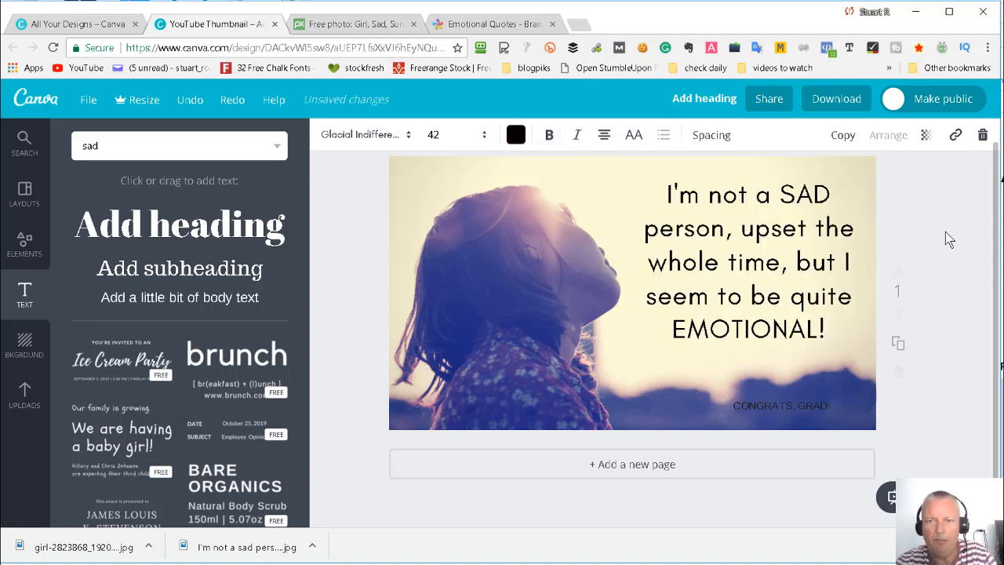
- Enlarge the quote, trying font size 48 and settling on 44, and shift it slightly down within the picture
left_click(717, 262)
left_click(484, 136)
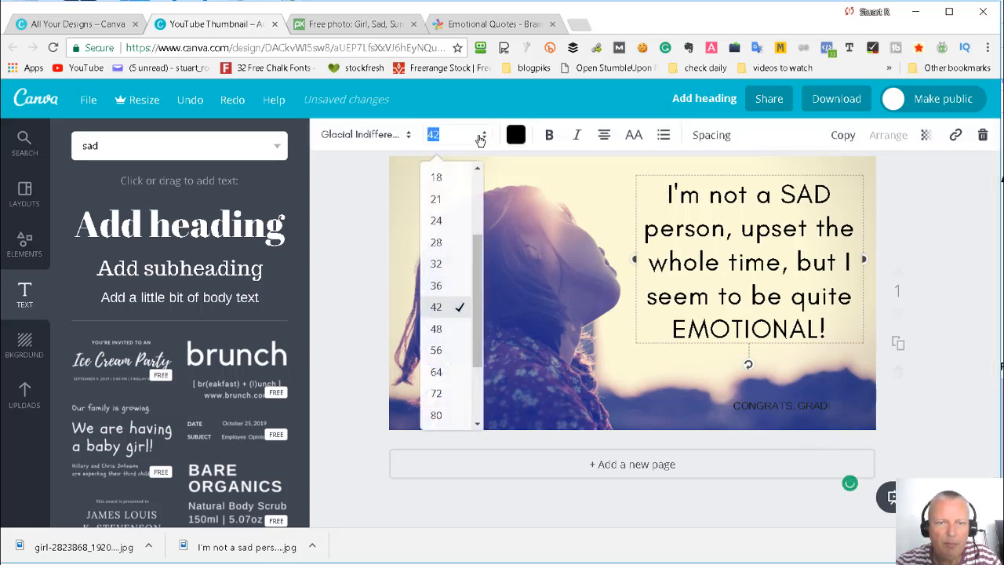
left_click(437, 329)
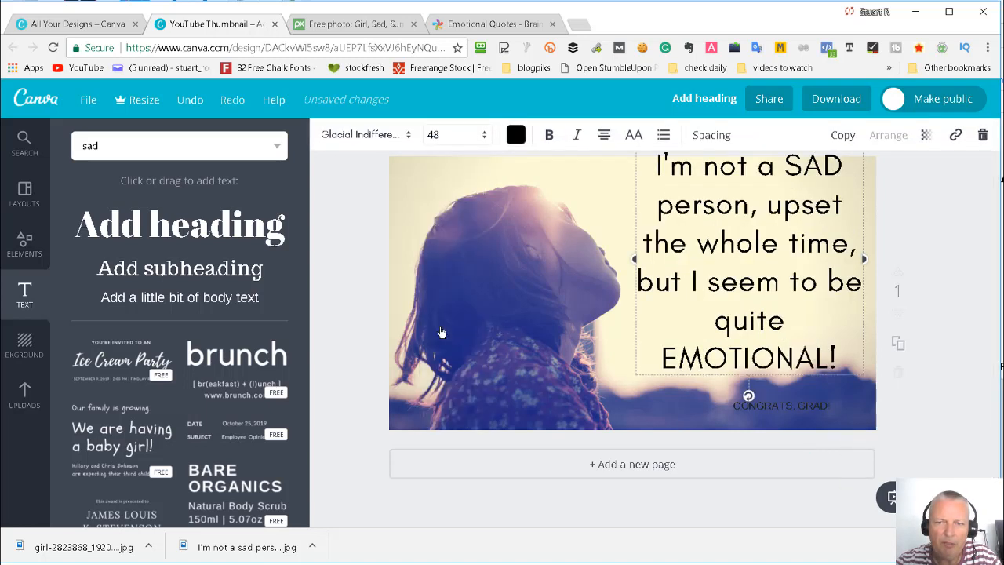
left_click(457, 138)
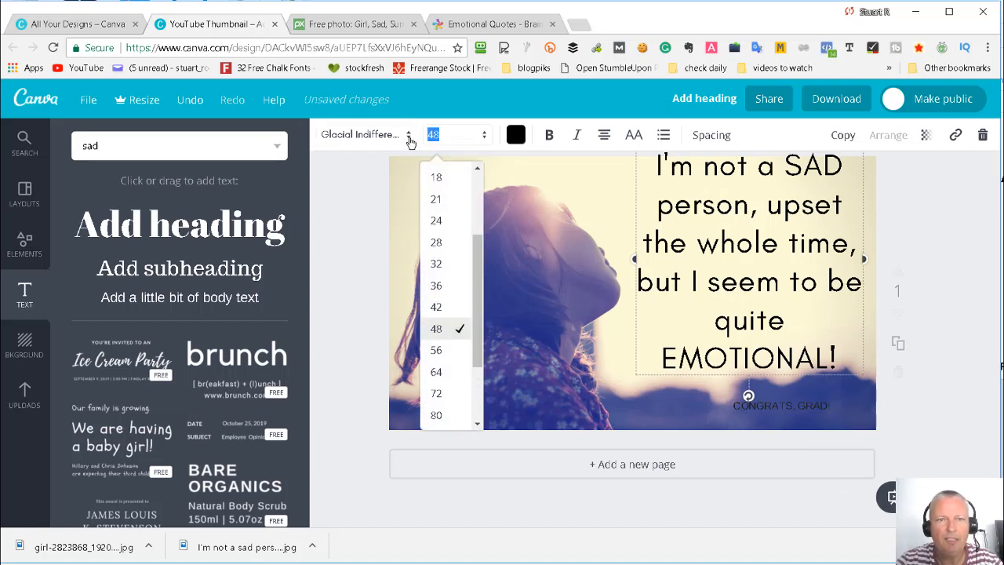
type("4")
key("Return")
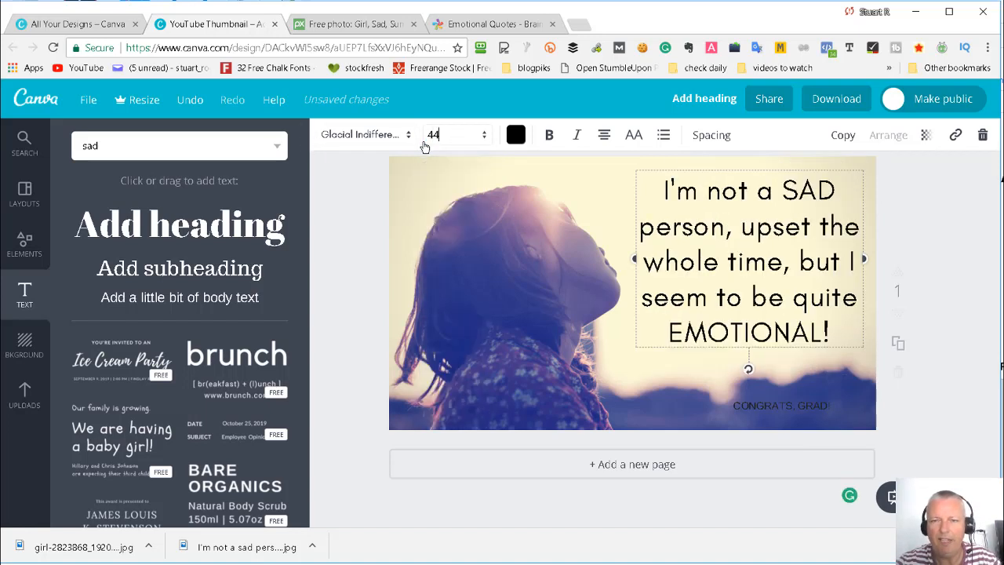
left_click(906, 221)
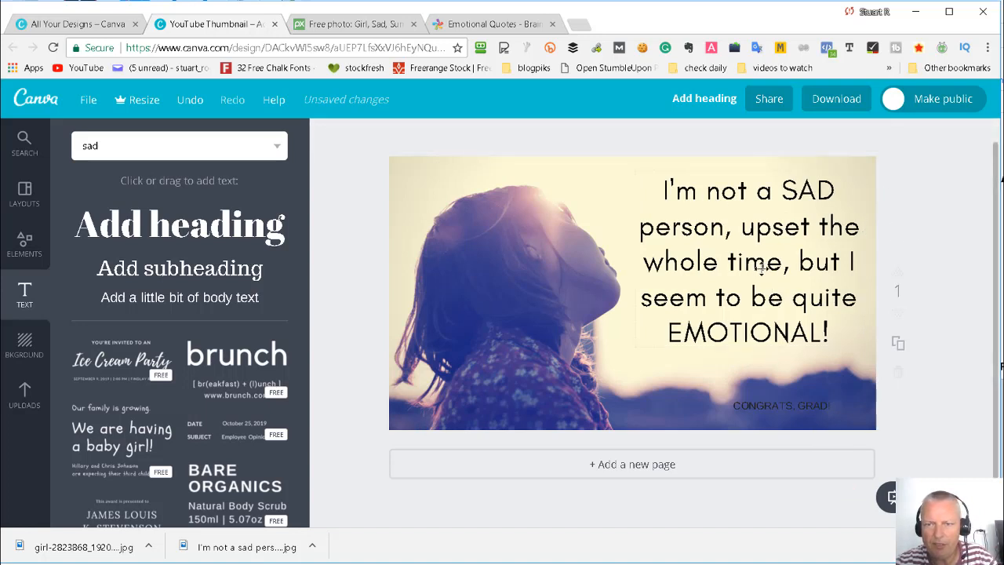
left_click_drag(758, 274, 757, 276)
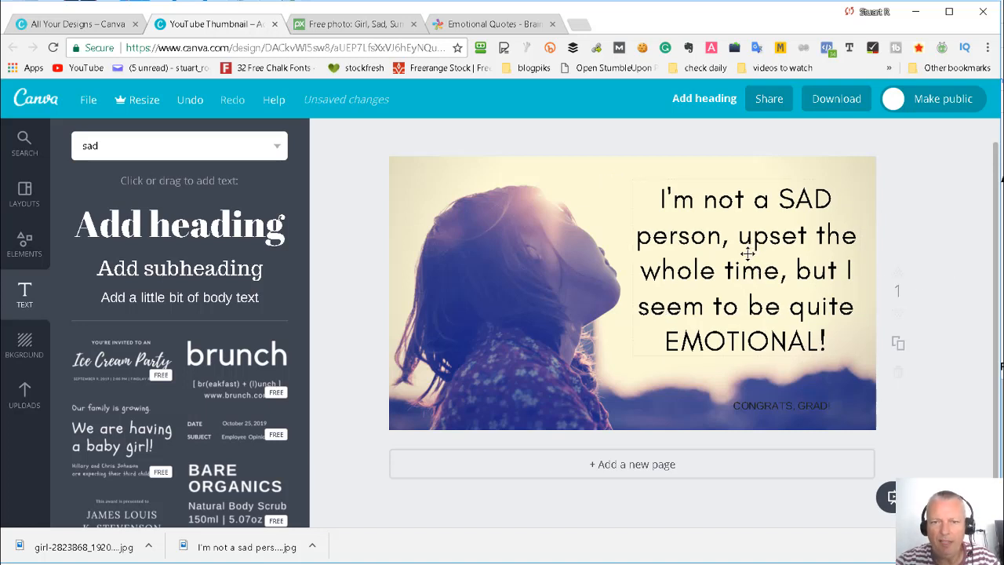
left_click(591, 215)
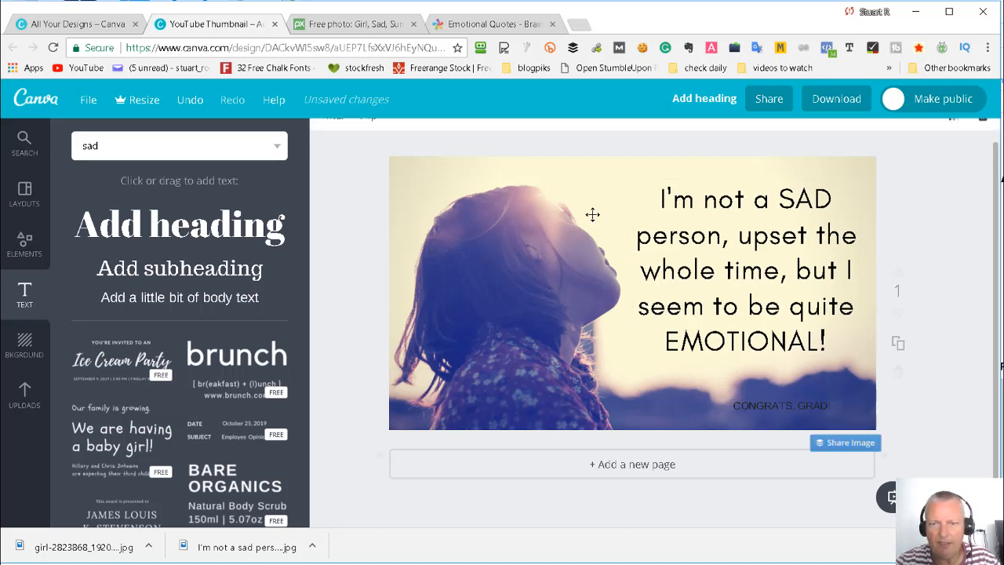
- Replace "CONGRATS, GRAD!" below the quote with the author's name copied from the WordPad document
left_click(770, 406)
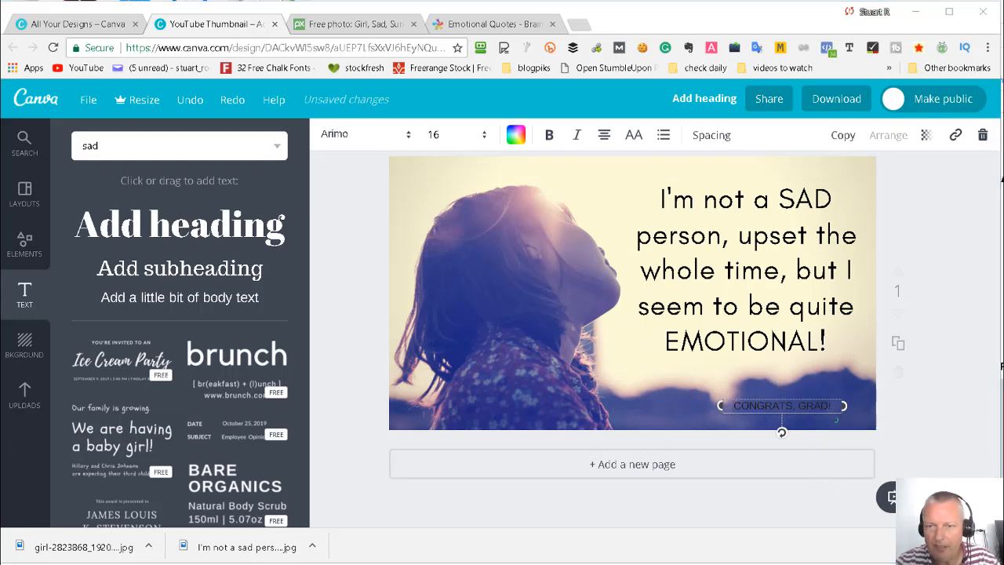
key("alt+Tab")
left_click_drag(304, 323, 492, 330)
key("ctrl+c")
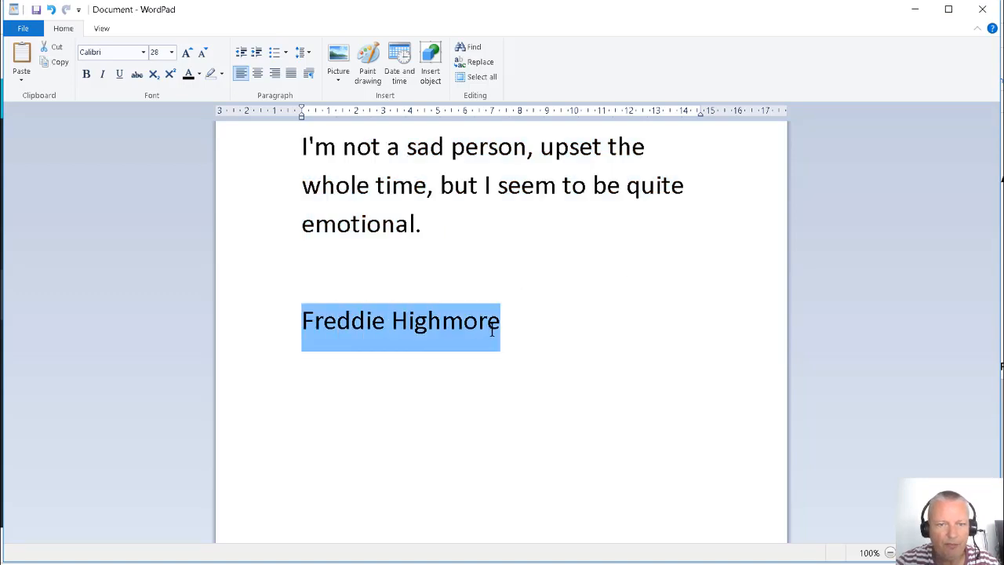
left_click(914, 11)
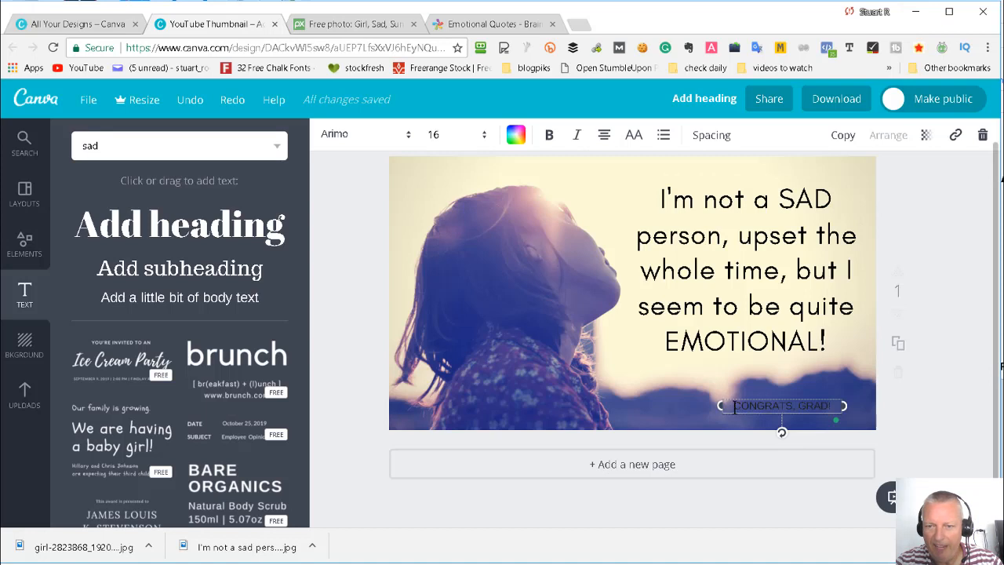
left_click_drag(734, 406, 833, 406)
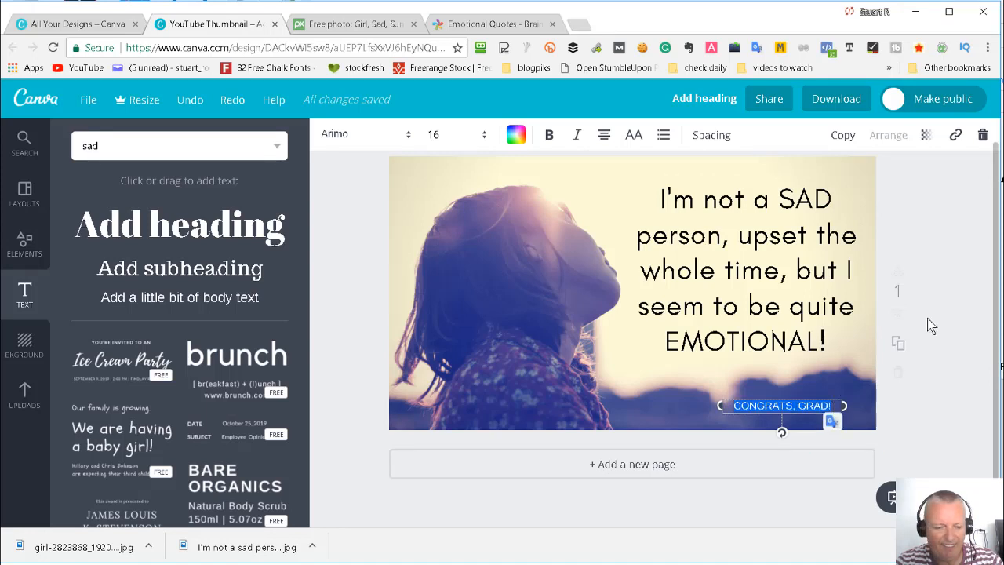
key("ctrl+v")
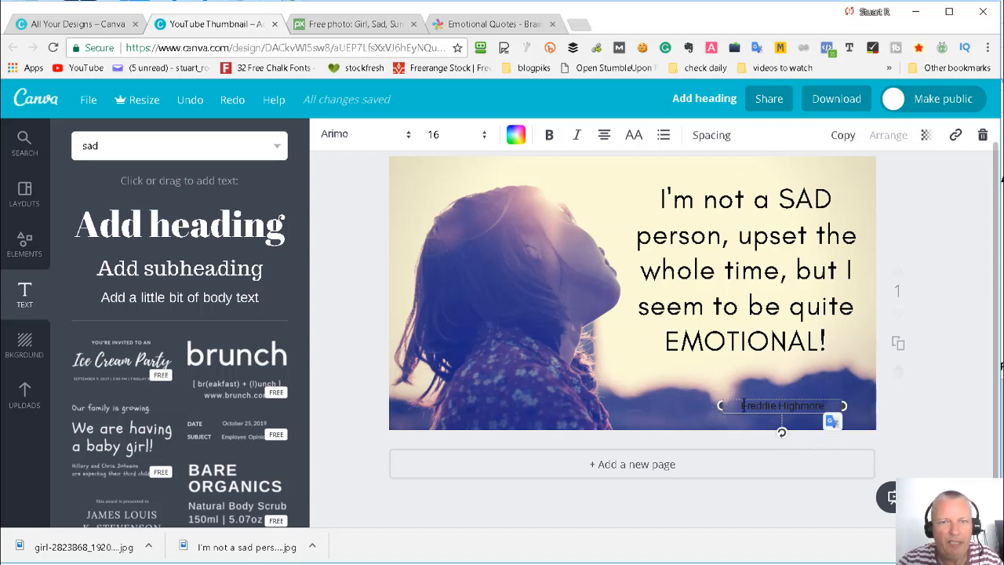
- Color the author's name white and shift it slightly down and to the right below the quote
left_click(516, 134)
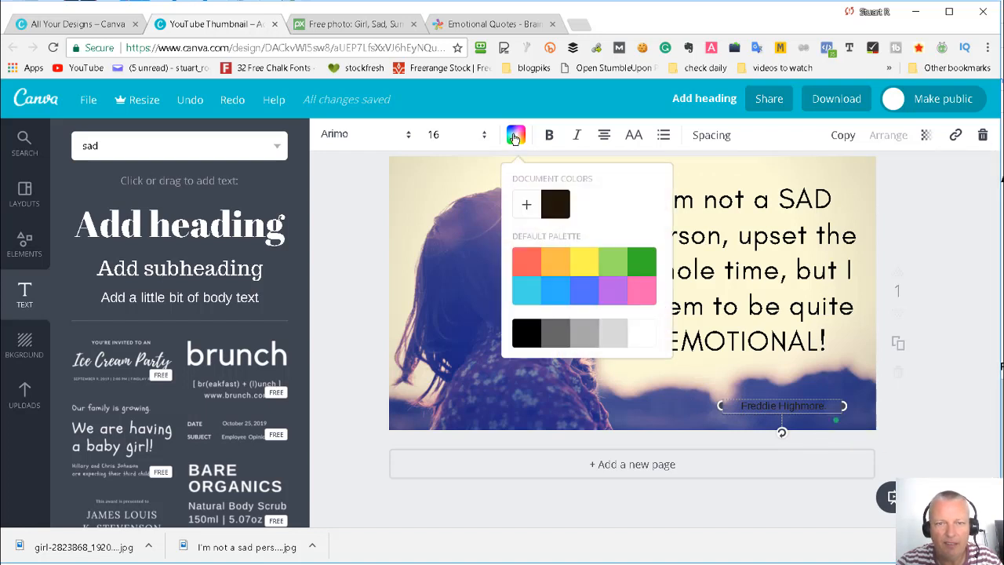
left_click(642, 335)
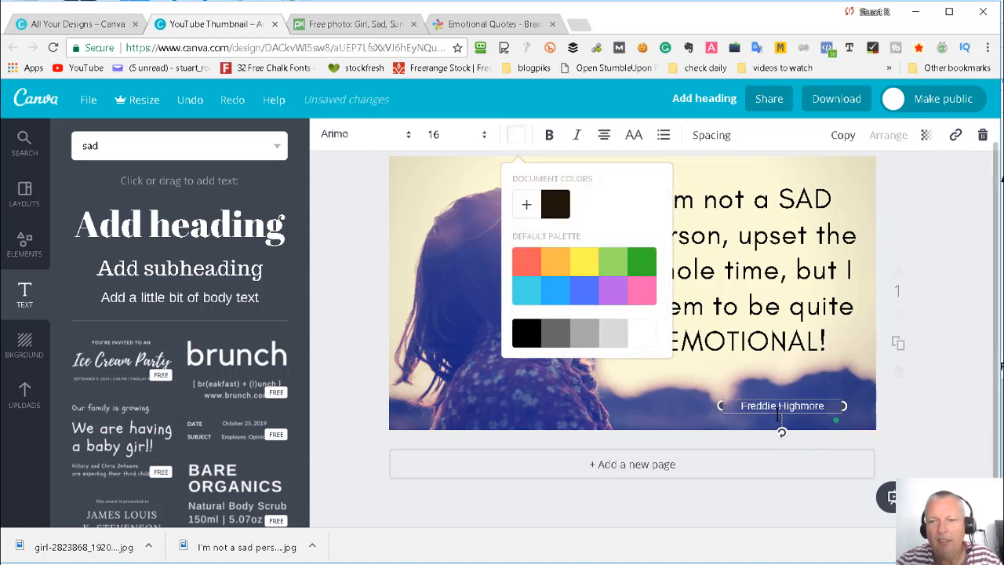
left_click_drag(806, 416, 810, 419)
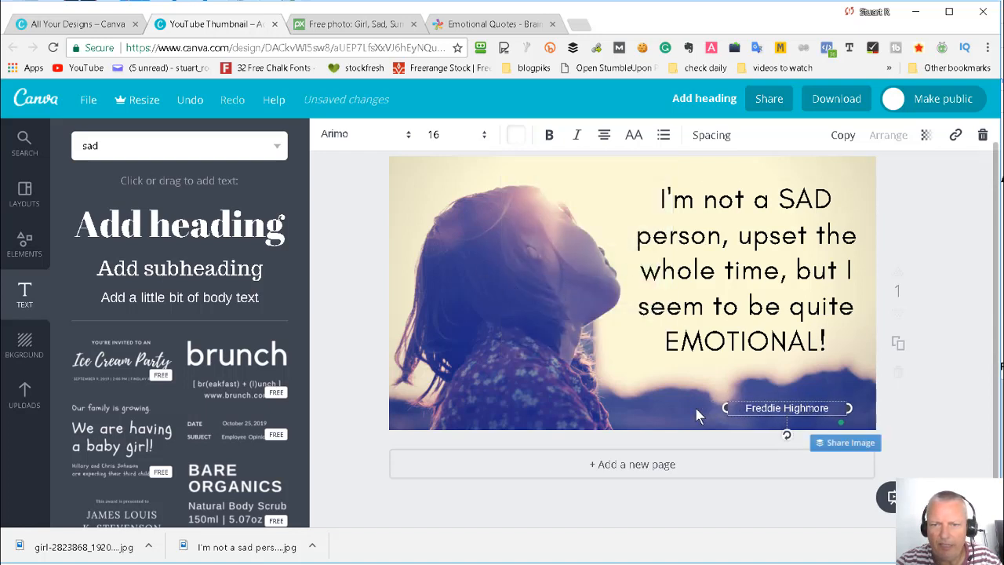
- Recolor the author's name with custom purples, trying 6400ff, 2a006c, 350087 and 736487 and settling on the light purple dfc9ff
left_click(517, 136)
left_click(527, 206)
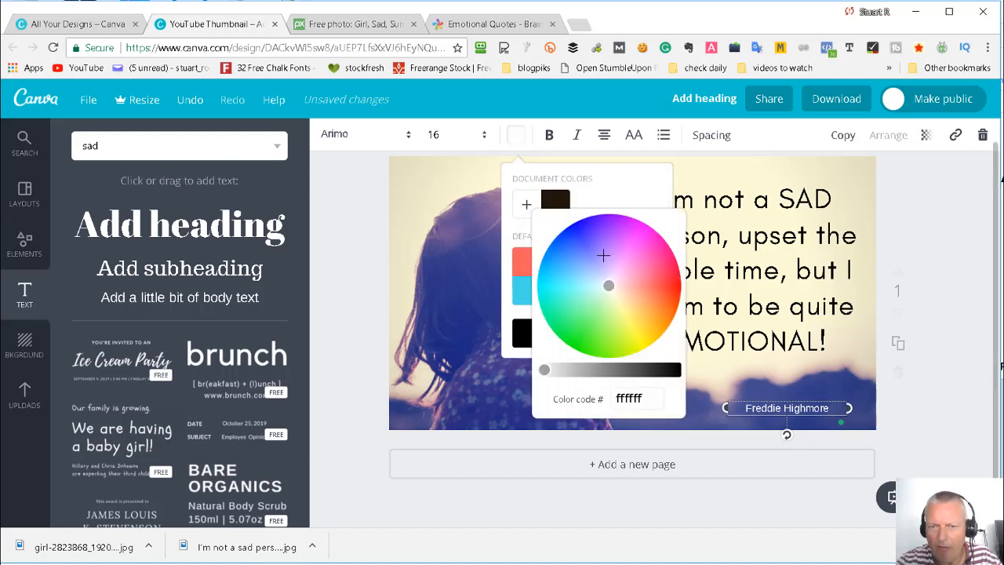
left_click_drag(580, 261, 601, 218)
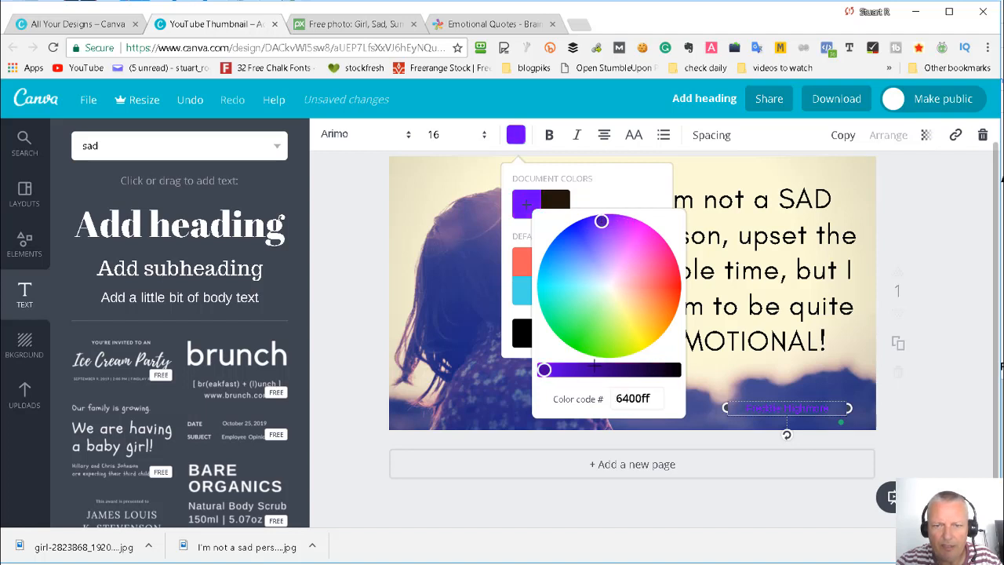
left_click_drag(594, 366, 619, 369)
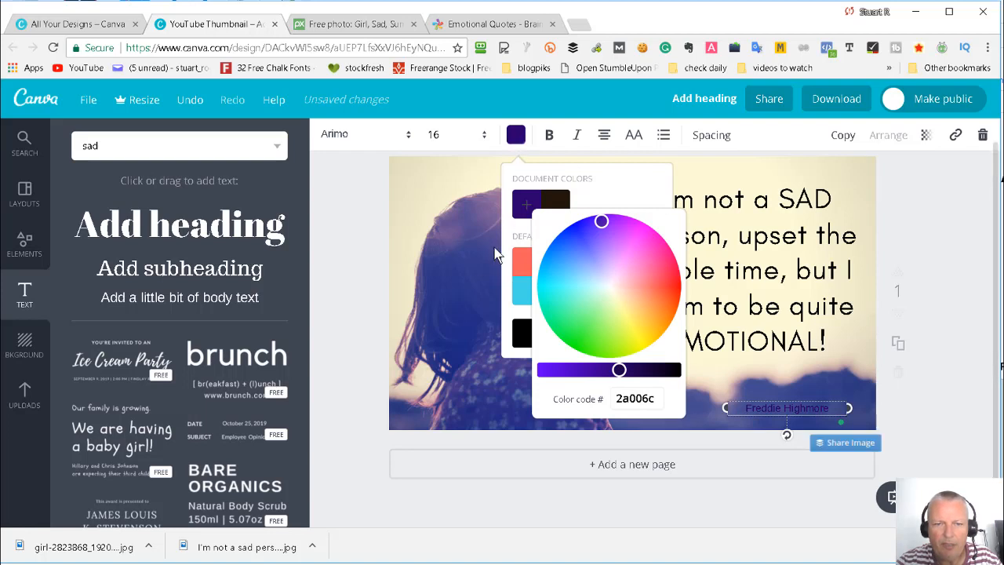
mouse_move(606, 369)
left_mouse_down()
mouse_move(618, 370)
mouse_move(605, 369)
left_mouse_up()
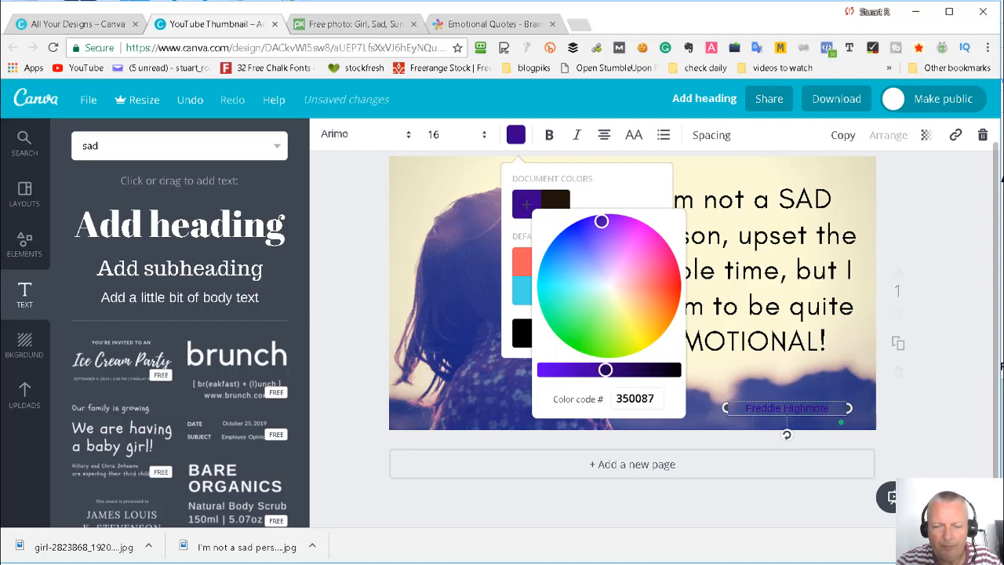
left_click(607, 269)
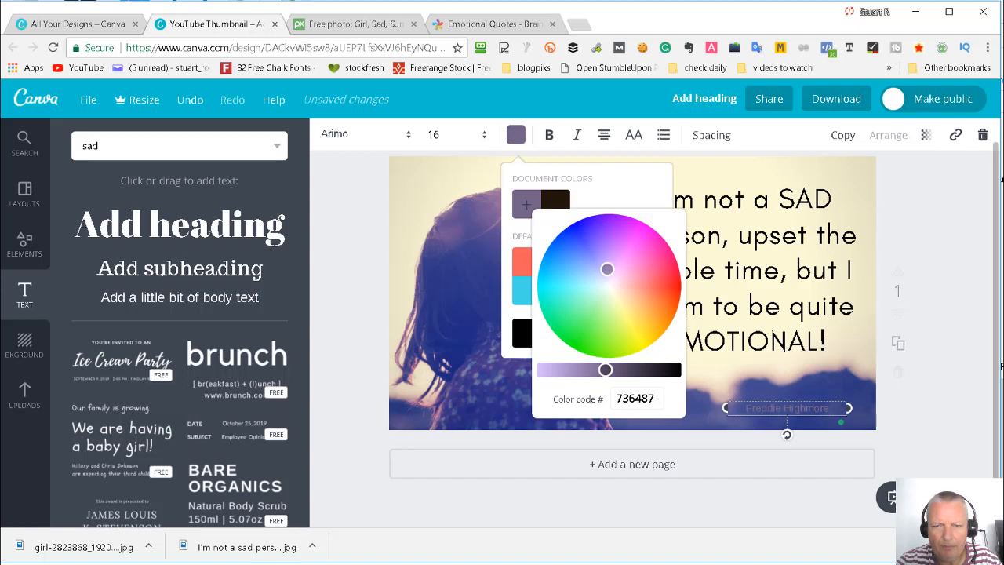
left_click_drag(607, 270, 607, 272)
left_click_drag(564, 369, 543, 369)
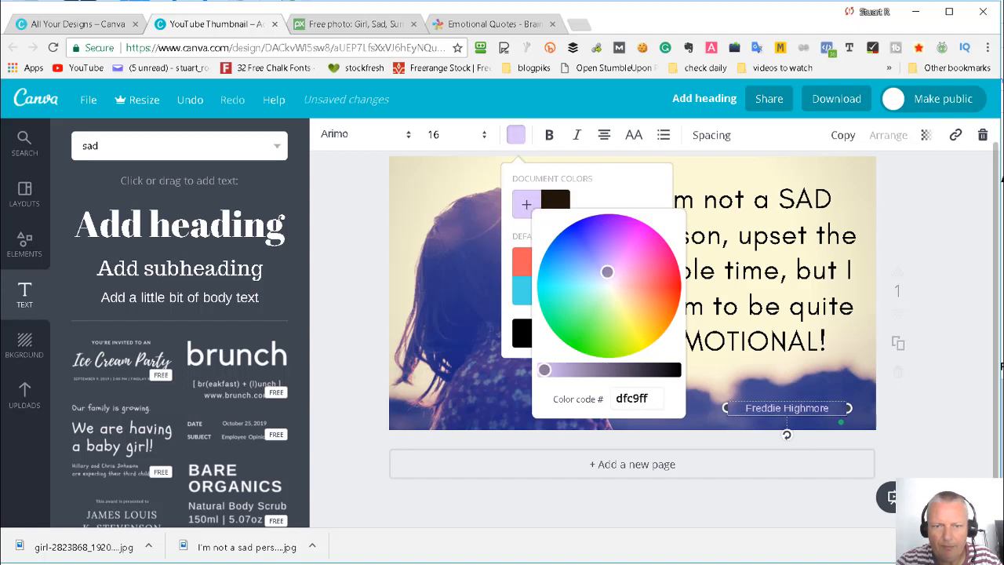
left_click(516, 135)
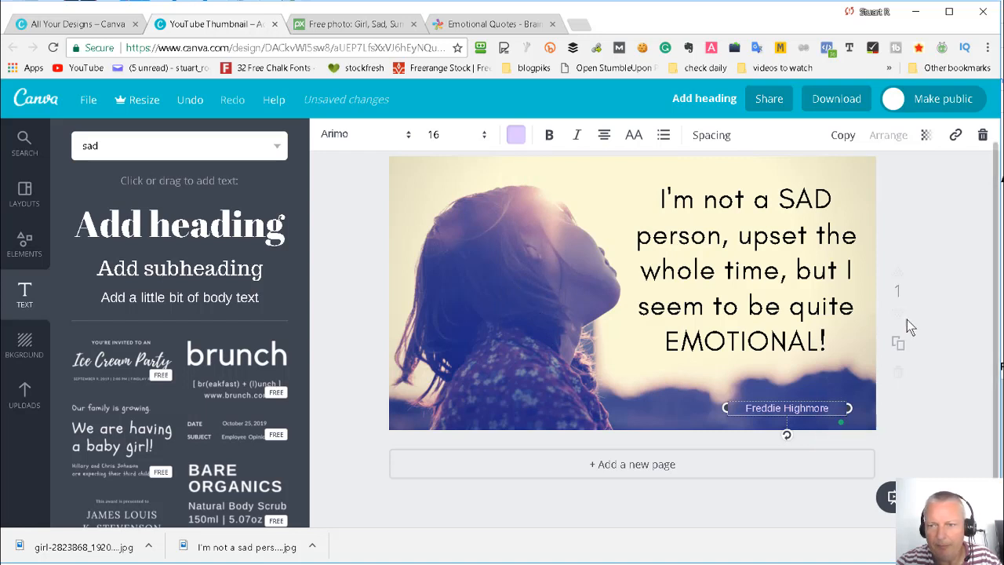
left_click(937, 279)
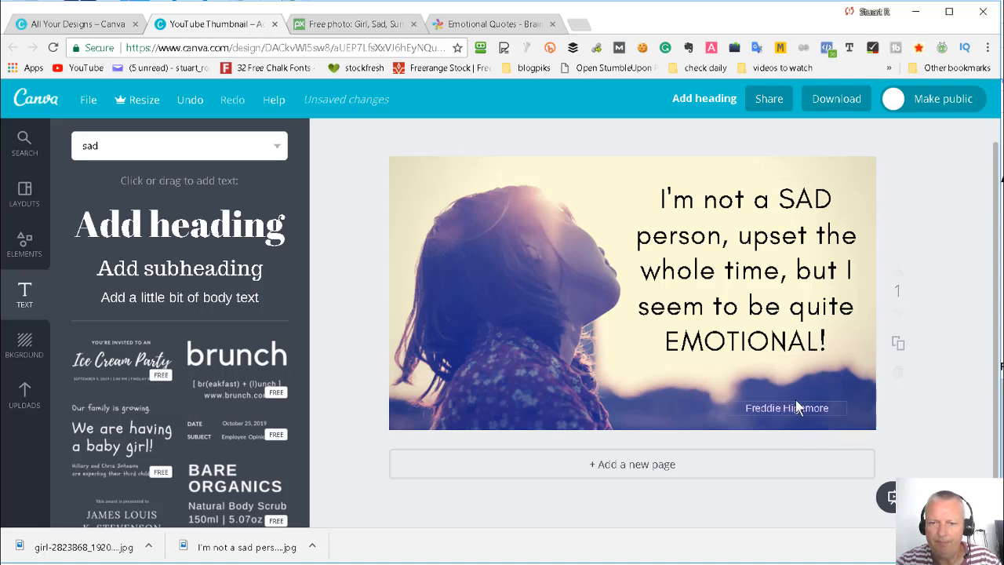
- Recolor the quote text with a custom dark purple, trying 333041 before settling on a slightly lighter, more violet shade
left_click(725, 278)
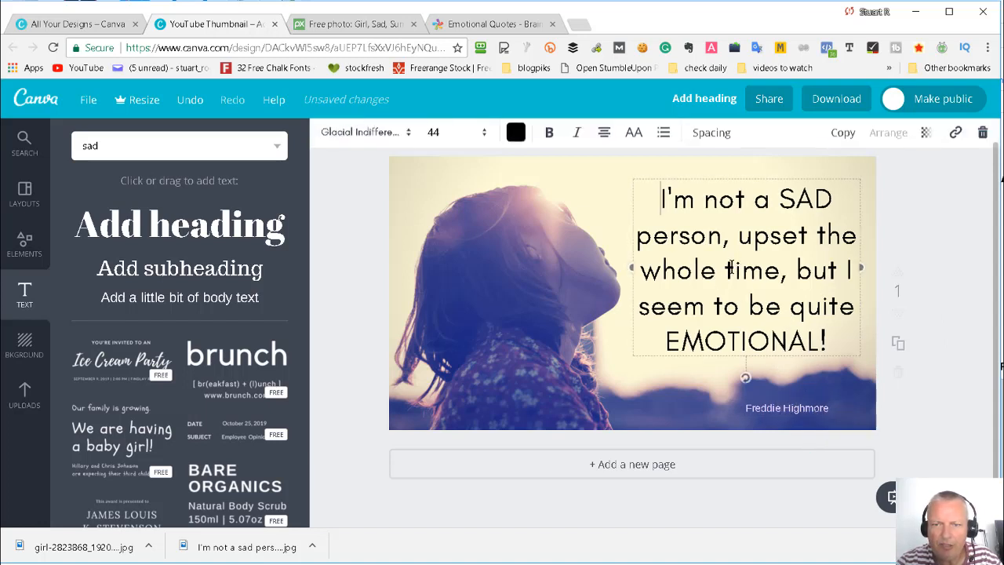
left_click(515, 134)
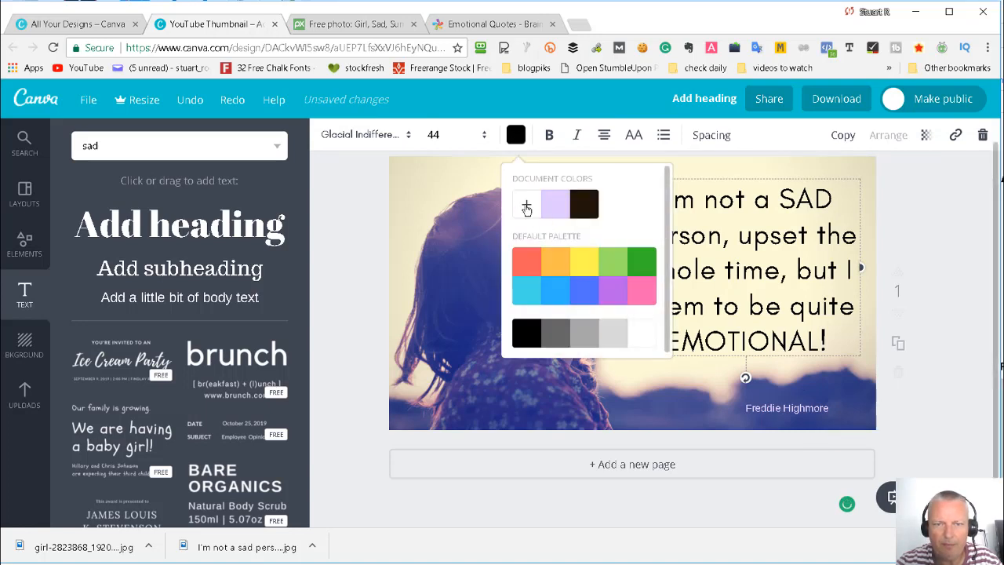
left_click(522, 205)
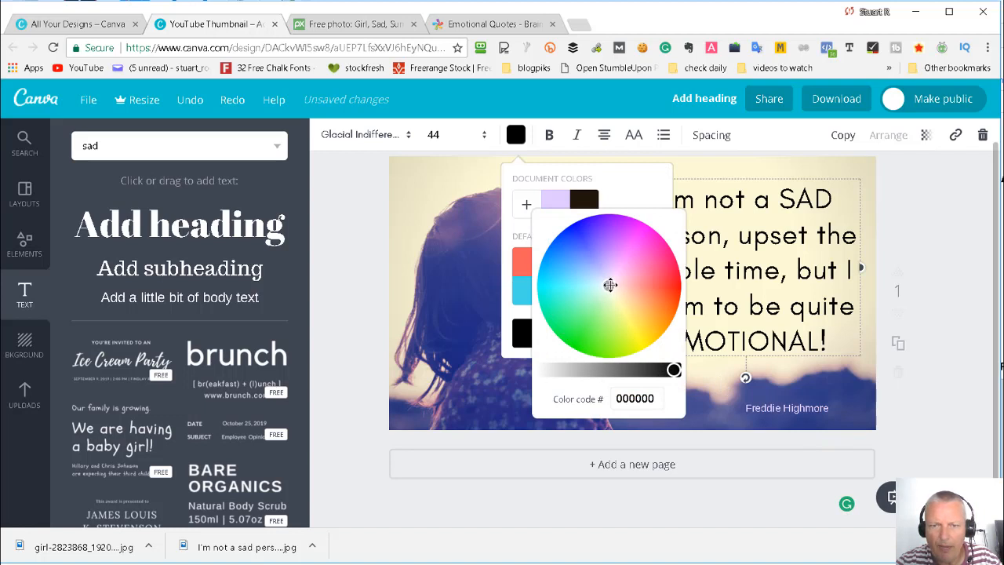
left_click_drag(605, 287, 602, 270)
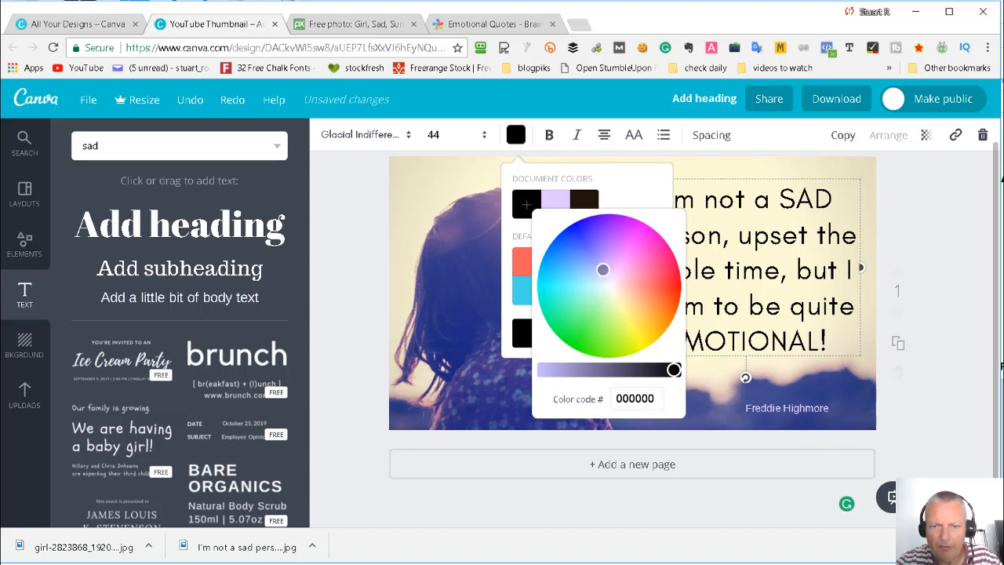
mouse_move(647, 367)
left_mouse_down()
mouse_move(617, 369)
mouse_move(652, 369)
mouse_move(632, 369)
mouse_move(641, 369)
left_mouse_up()
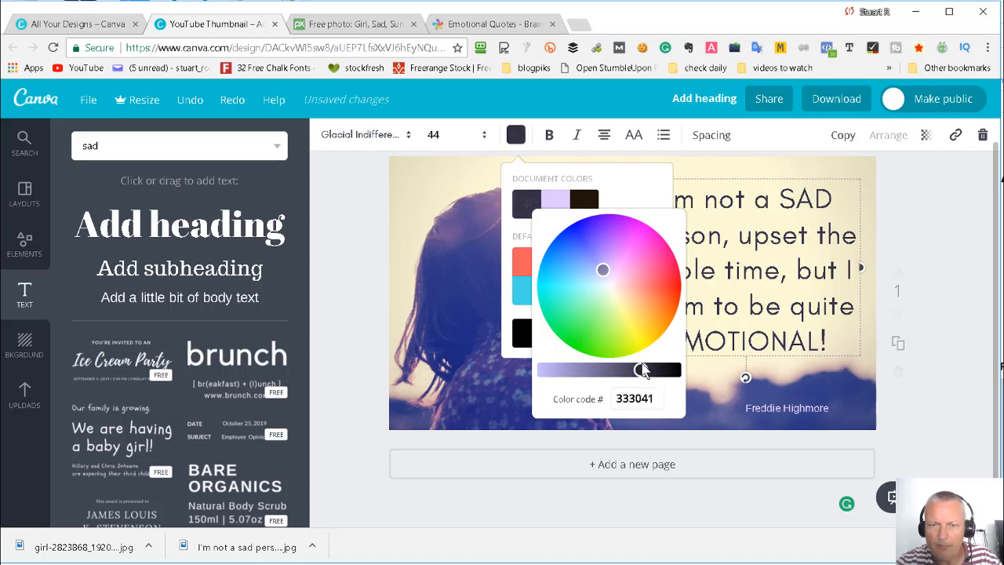
mouse_move(601, 269)
left_mouse_down()
mouse_move(582, 236)
mouse_move(605, 242)
mouse_move(585, 252)
mouse_move(608, 251)
left_mouse_up()
mouse_move(641, 369)
left_mouse_down()
mouse_move(572, 369)
mouse_move(626, 369)
left_mouse_up()
left_click(939, 235)
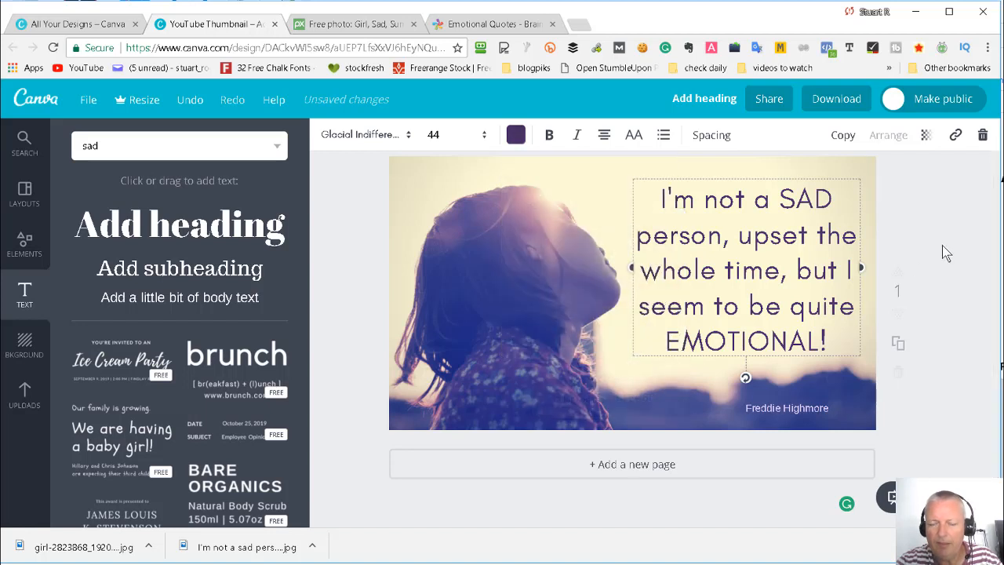
left_click(376, 252)
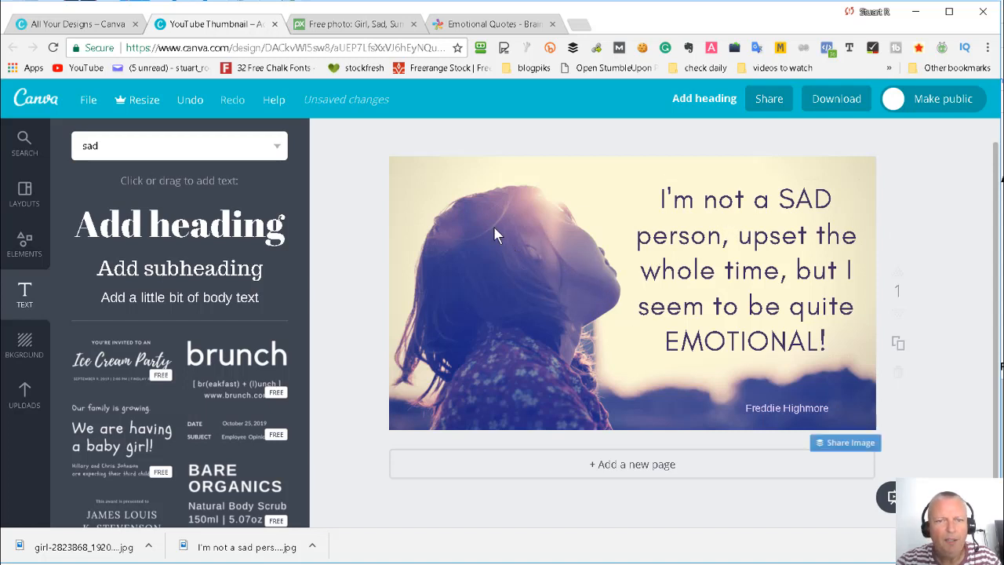
- Raise the contrast of the Drama-filtered picture to +100 in the advanced filter options
left_click(476, 182)
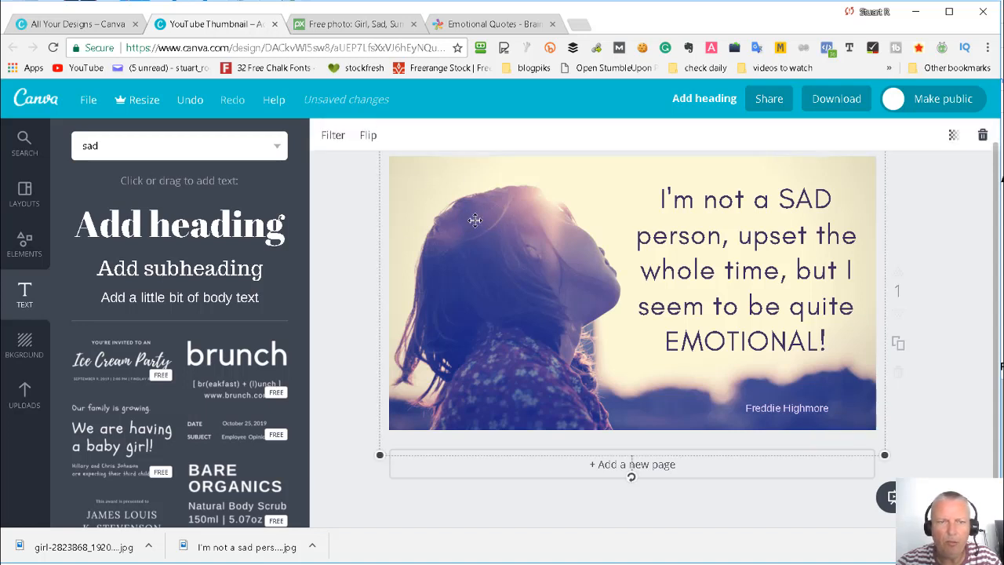
left_click(332, 136)
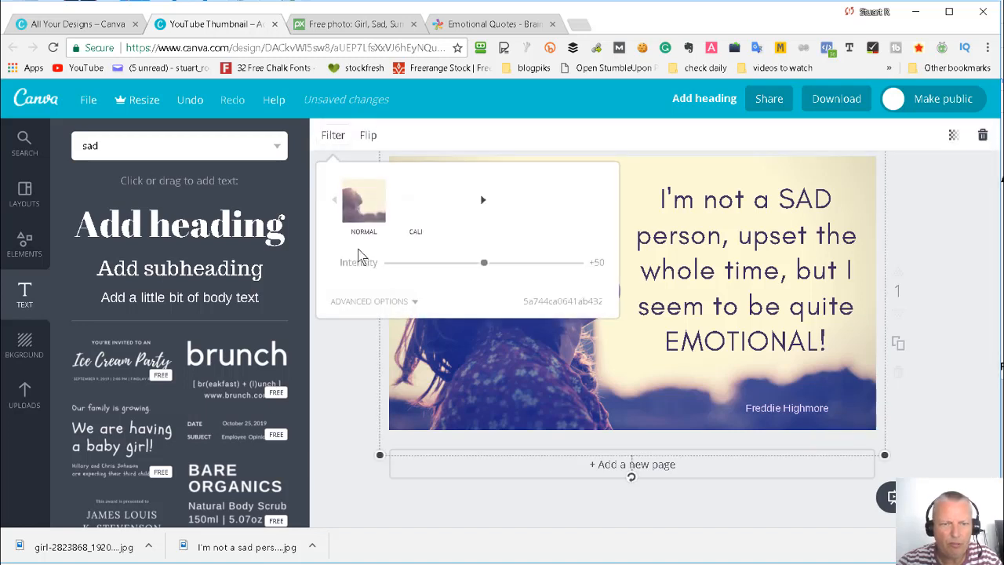
left_click(370, 301)
left_click_drag(498, 307, 594, 303)
left_click(954, 255)
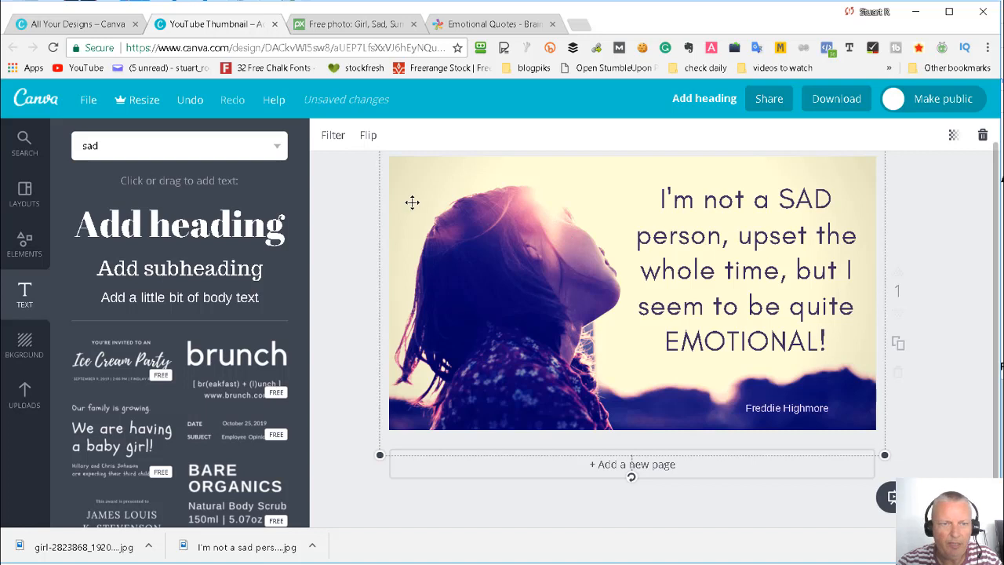
- Reduce the picture's contrast from the maximum to a moderately strong level in the advanced filter options
left_click(333, 135)
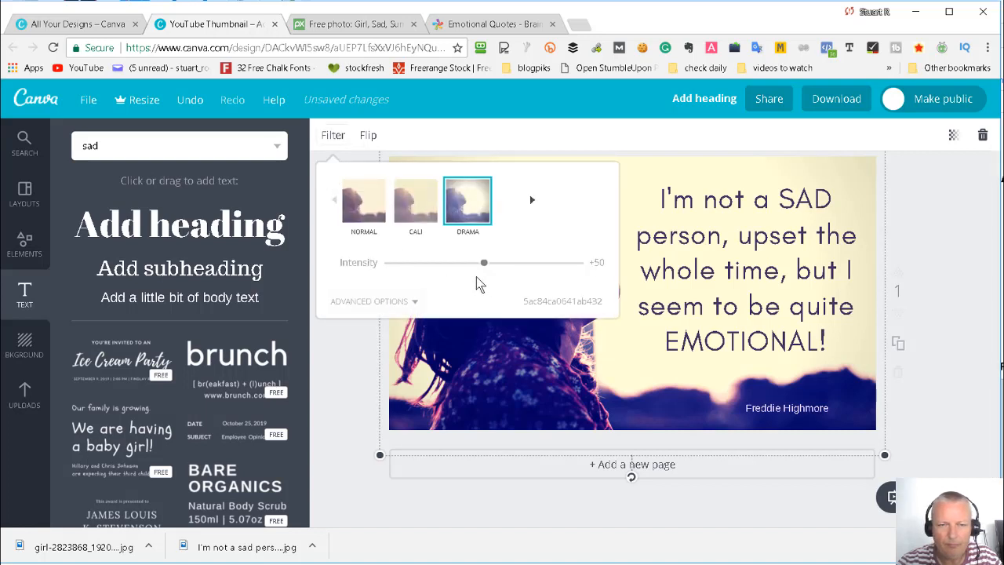
left_click(420, 302)
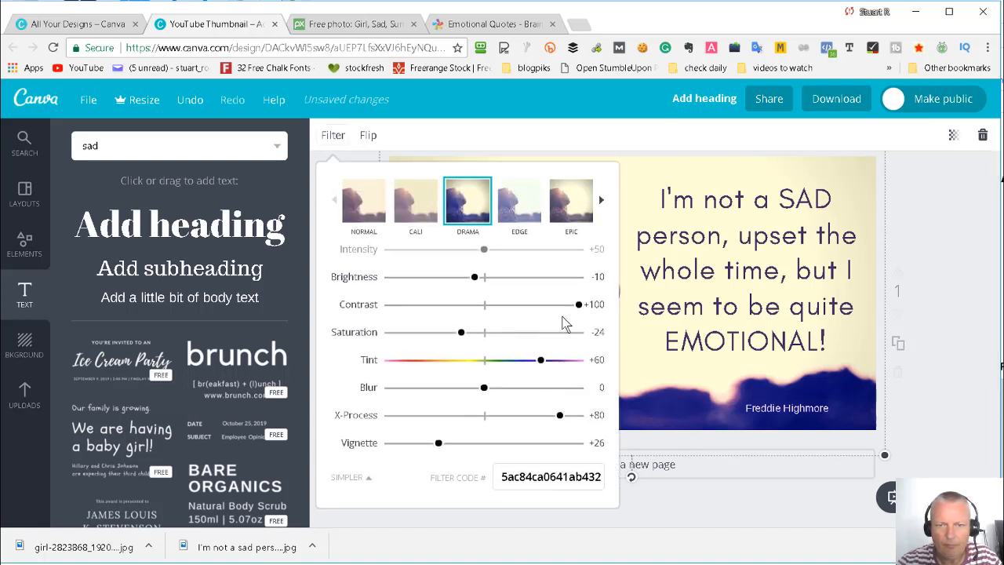
left_click_drag(578, 305, 546, 312)
left_click(918, 251)
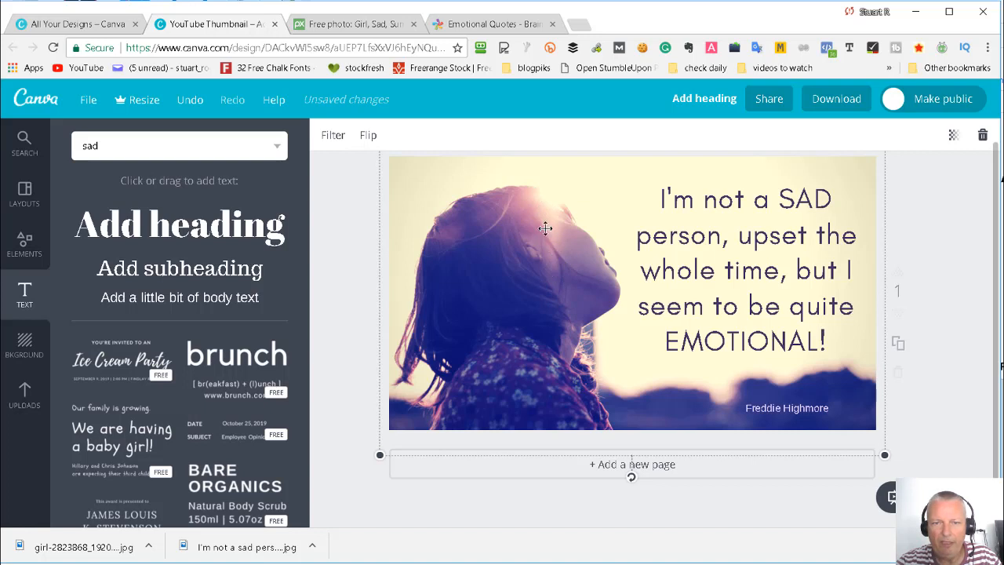
- Shift the quote text box slightly up within the picture, to about position 637, 36
left_click(705, 240)
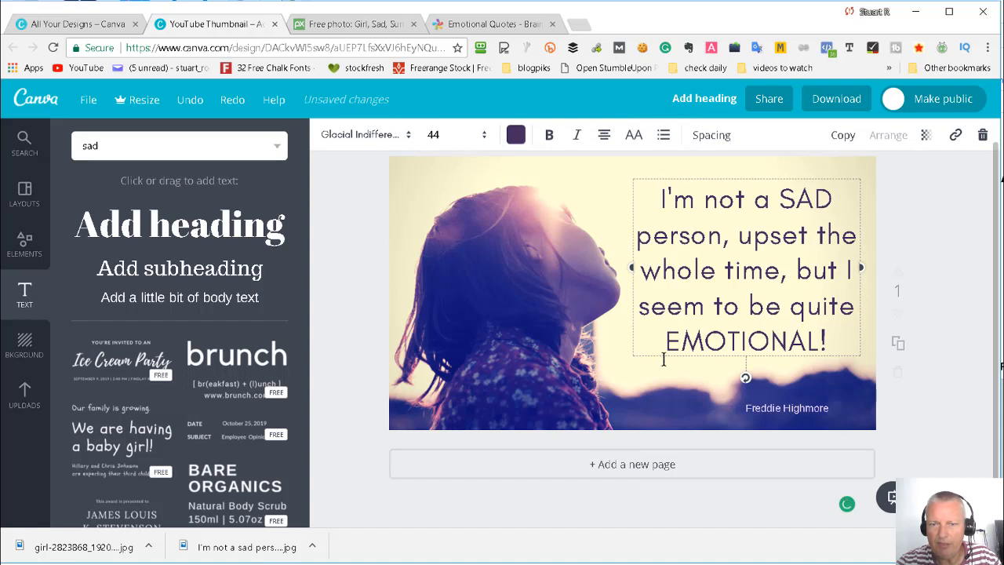
left_click_drag(675, 360, 673, 352)
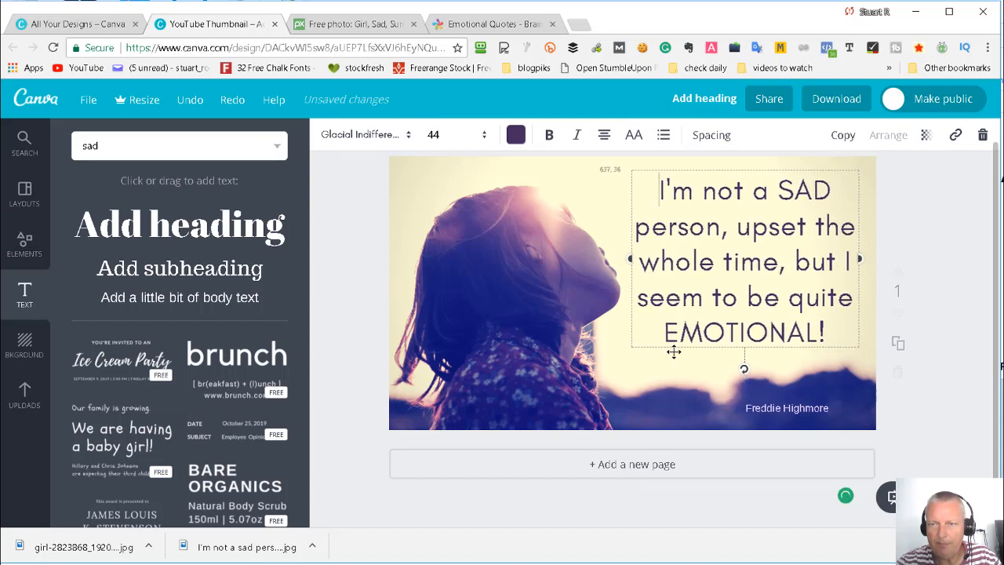
left_click(961, 265)
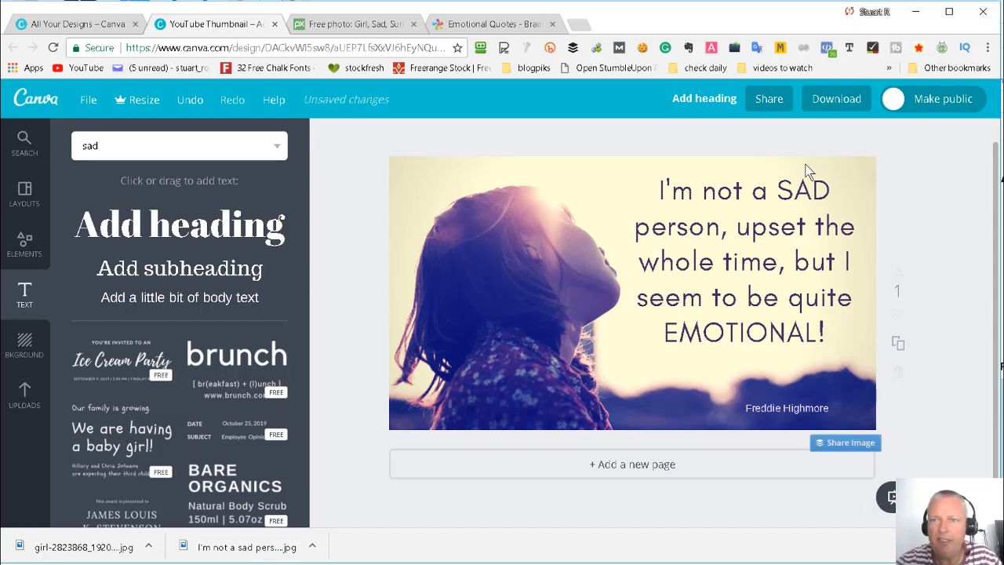
- Download the finished design as a JPG file
left_click(836, 107)
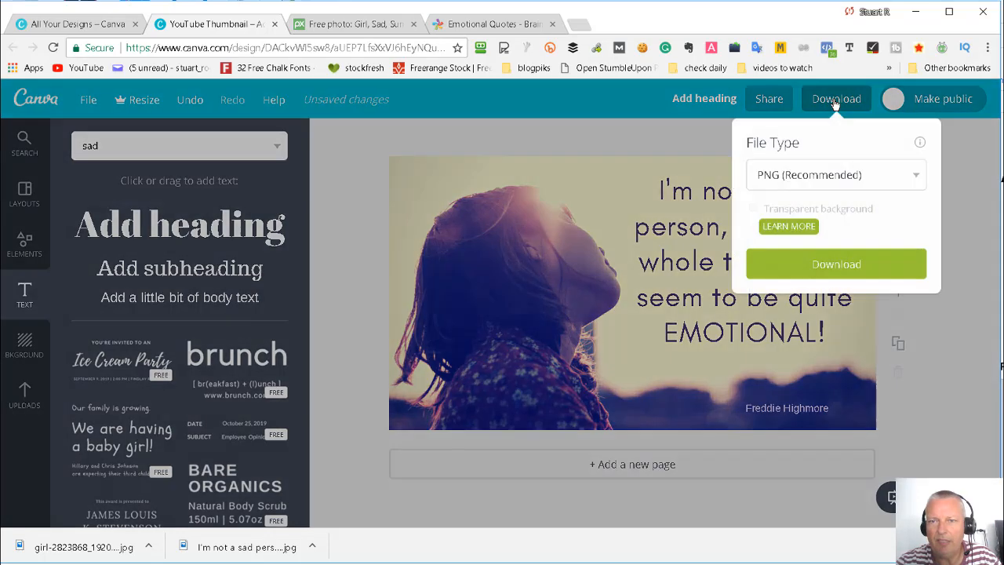
left_click(887, 181)
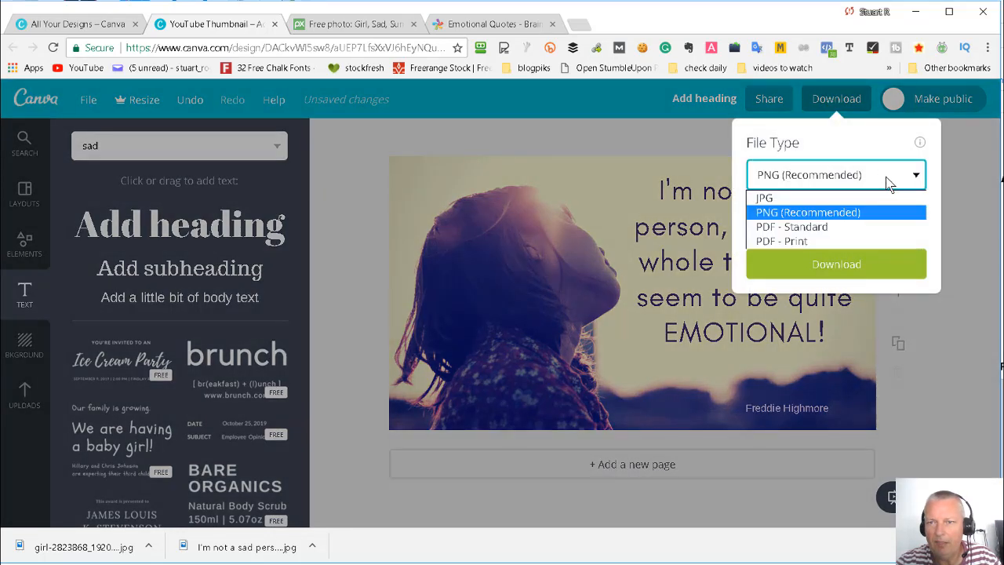
left_click(786, 198)
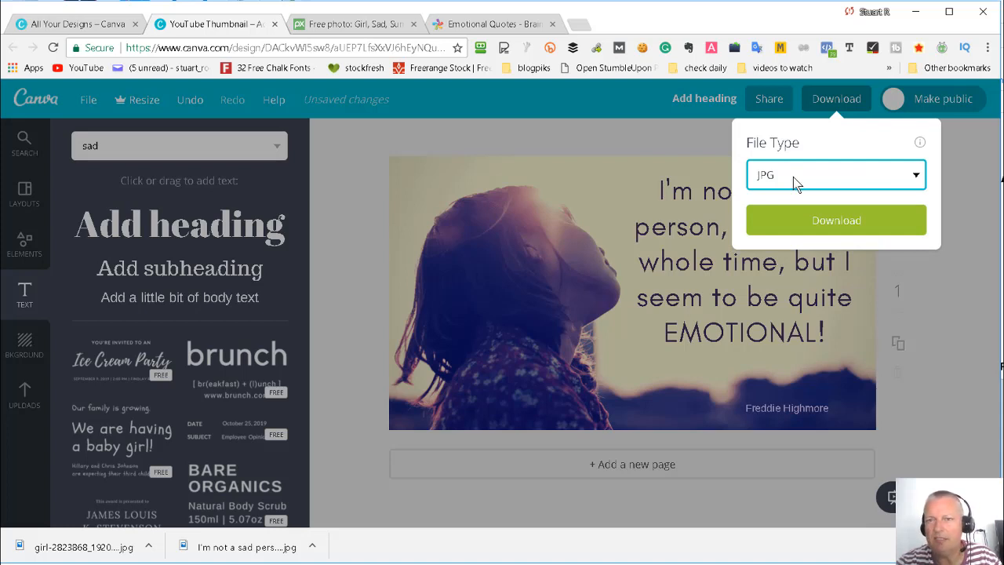
left_click(833, 222)
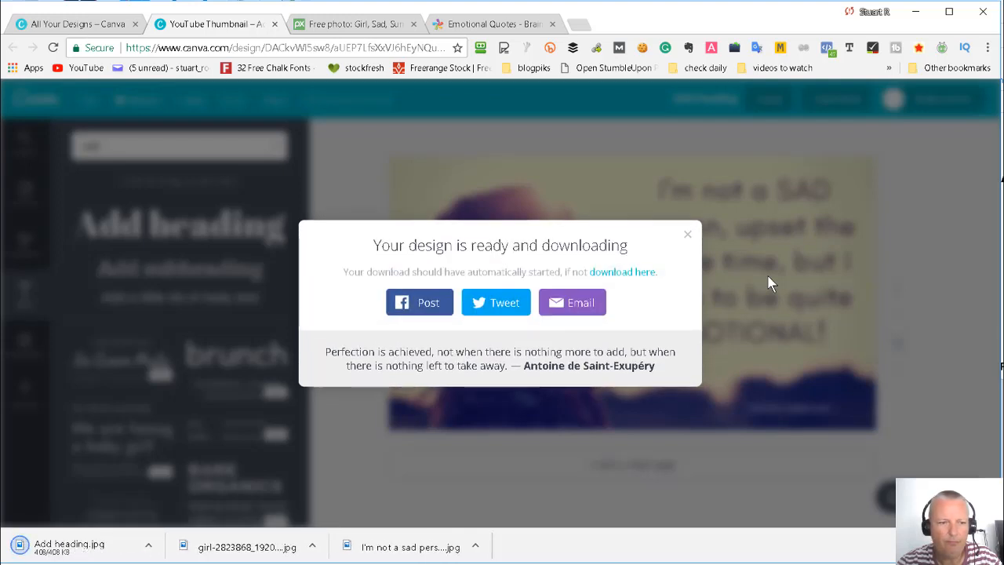
- View the downloaded image Add heading.jpg, close it and dismiss the download notice
left_click(67, 553)
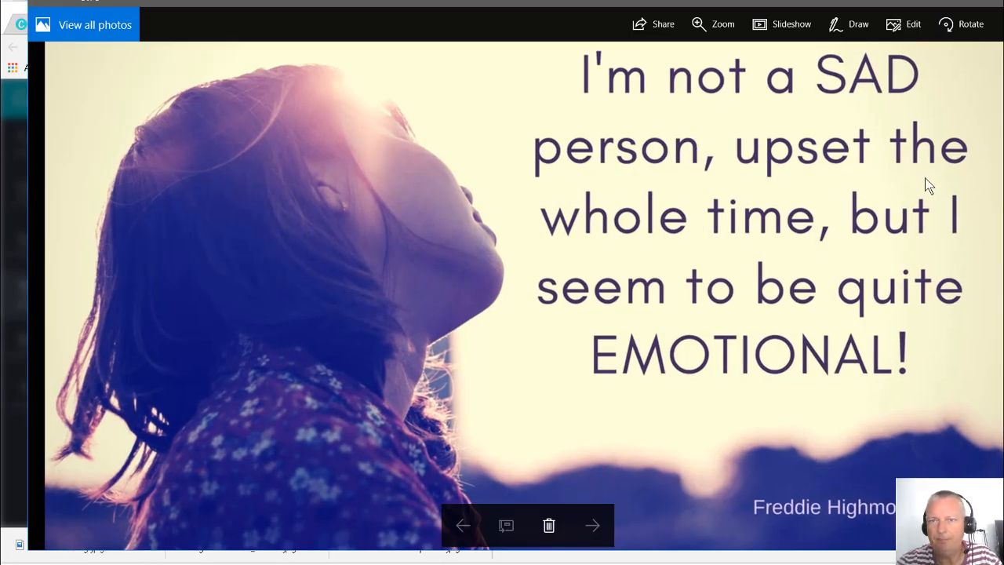
left_click(998, 3)
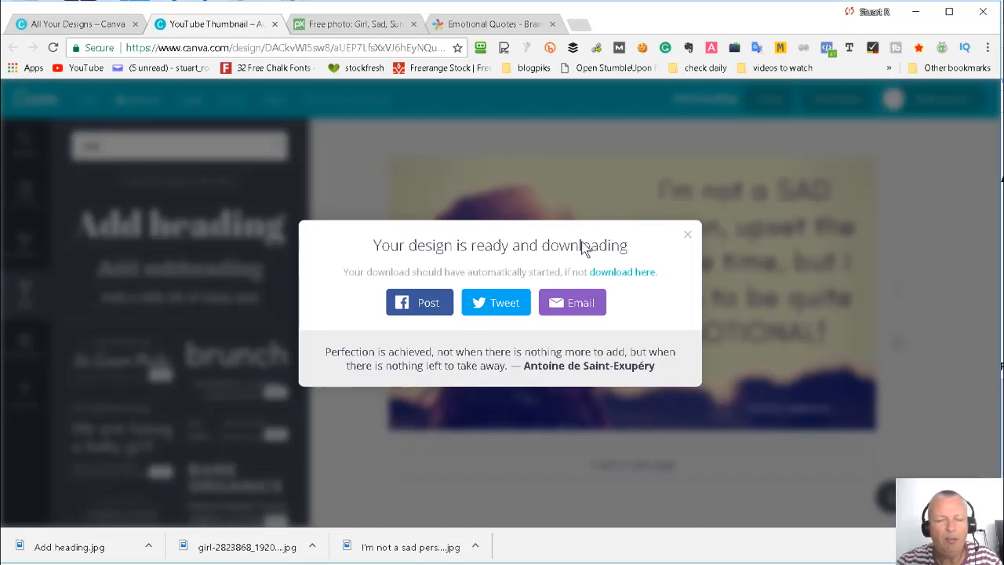
left_click(688, 235)
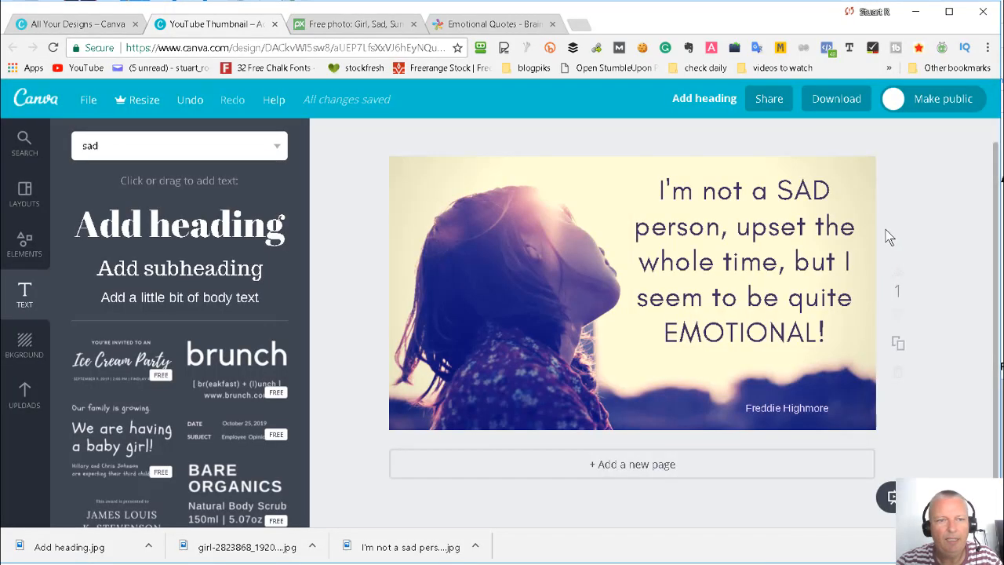